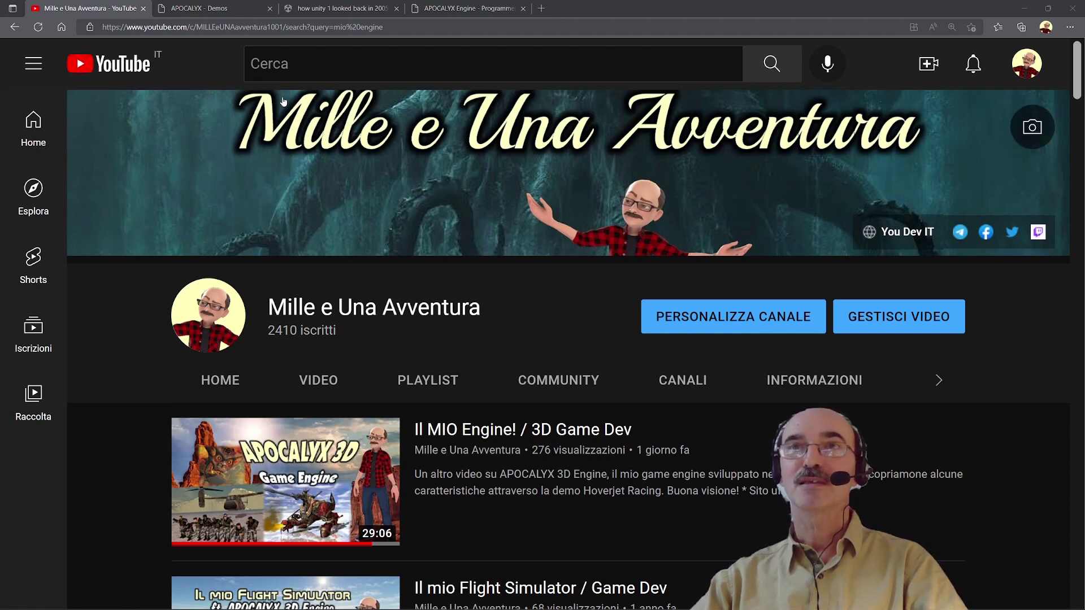
Step: Show the APOCALYX Demos page with the Urban Tactics third person shooter section
{"action": "left_click", "coordinate": [220, 8]}
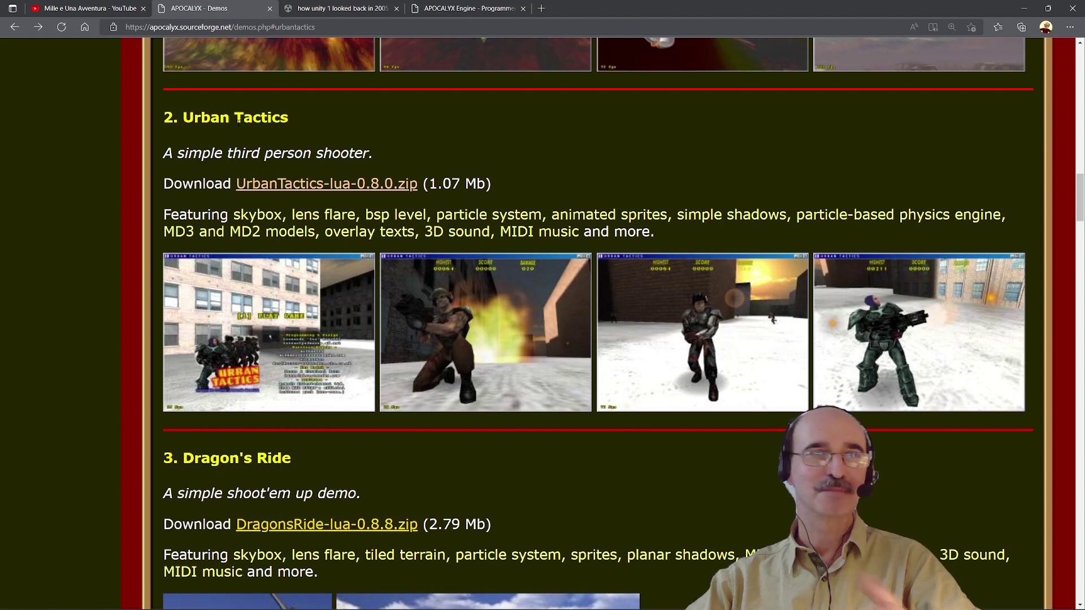
Step: Scroll the 2005 Unity 1 forum thread to the 1.0 Next-Gen Demo post, then bring up the NsEditor manual
{"action": "left_click", "coordinate": [343, 8]}
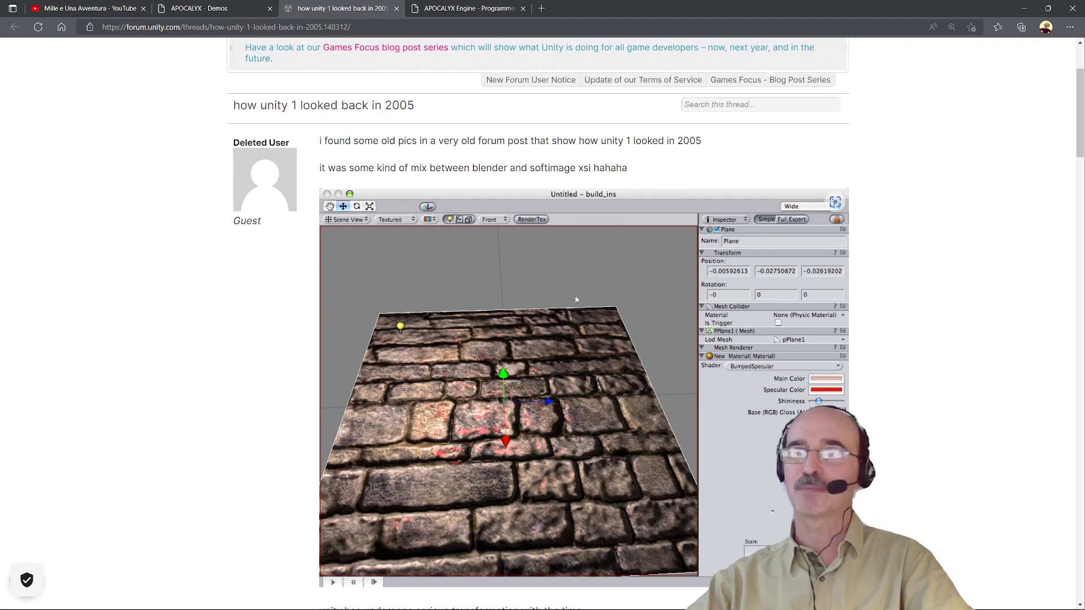
{"action": "scroll", "coordinate": [283, 320], "scroll_direction": "down", "scroll_amount": 4}
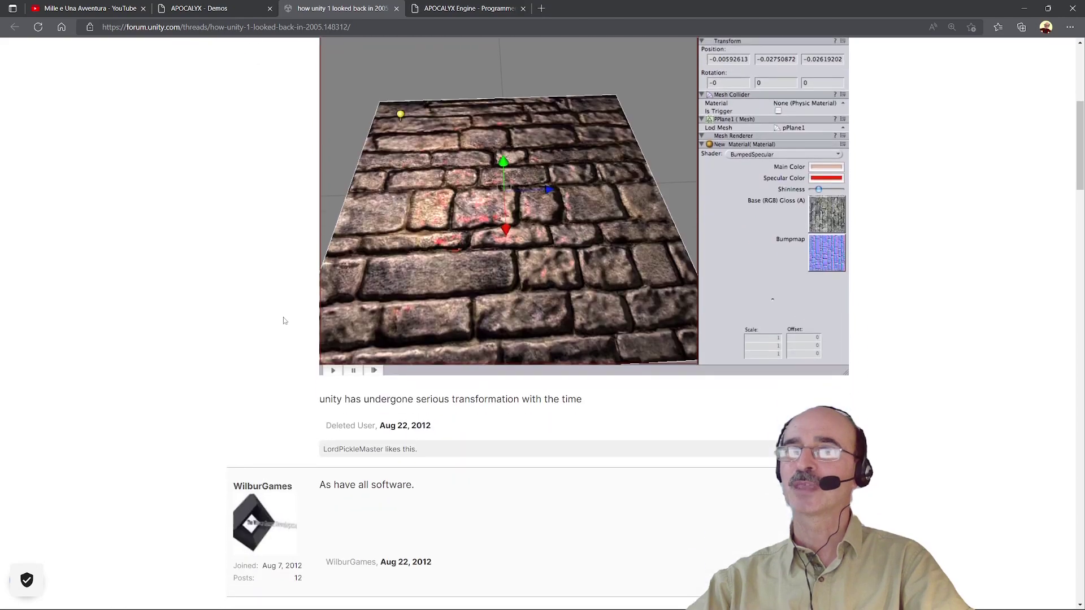
{"action": "scroll", "coordinate": [283, 320], "scroll_direction": "down", "scroll_amount": 3}
{"action": "scroll", "coordinate": [283, 320], "scroll_direction": "down", "scroll_amount": 3}
{"action": "scroll", "coordinate": [281, 322], "scroll_direction": "down", "scroll_amount": 5}
{"action": "scroll", "coordinate": [281, 322], "scroll_direction": "down", "scroll_amount": 6}
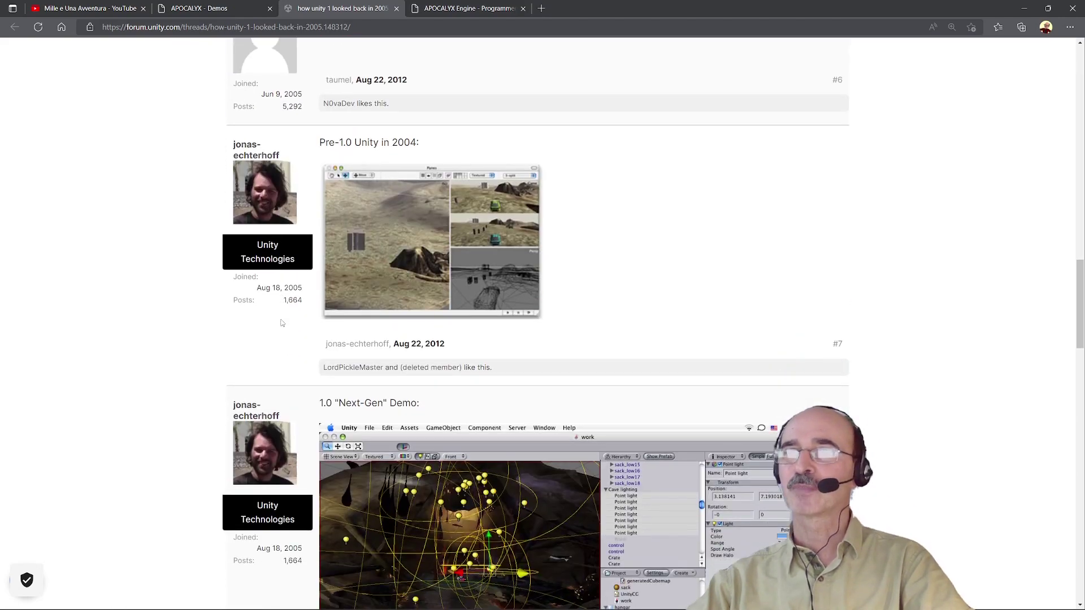
{"action": "scroll", "coordinate": [281, 322], "scroll_direction": "down", "scroll_amount": 2}
{"action": "scroll", "coordinate": [282, 323], "scroll_direction": "down", "scroll_amount": 2}
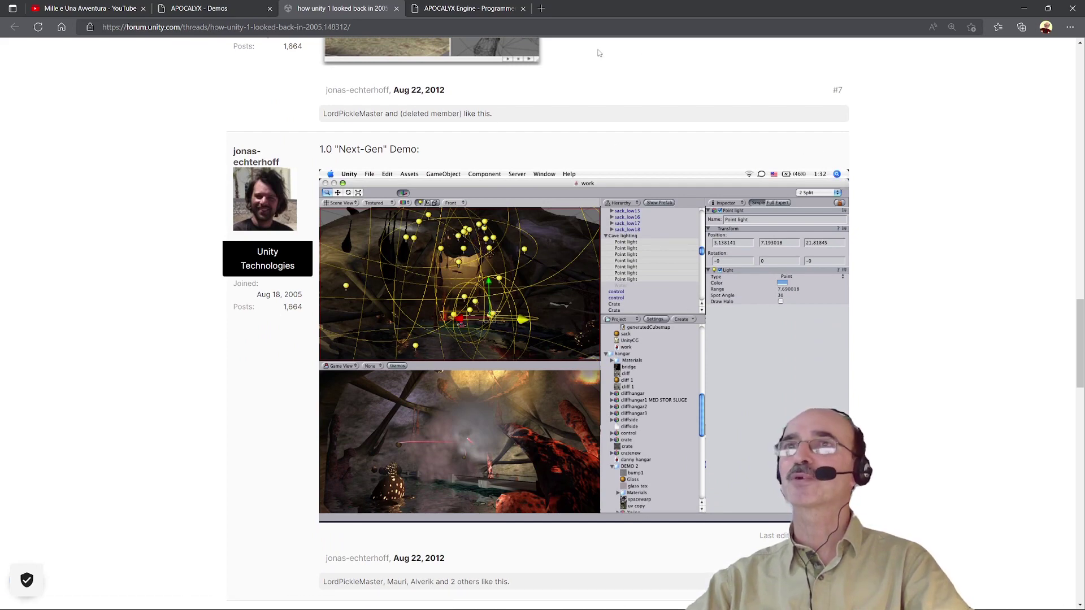
{"action": "left_click", "coordinate": [486, 13]}
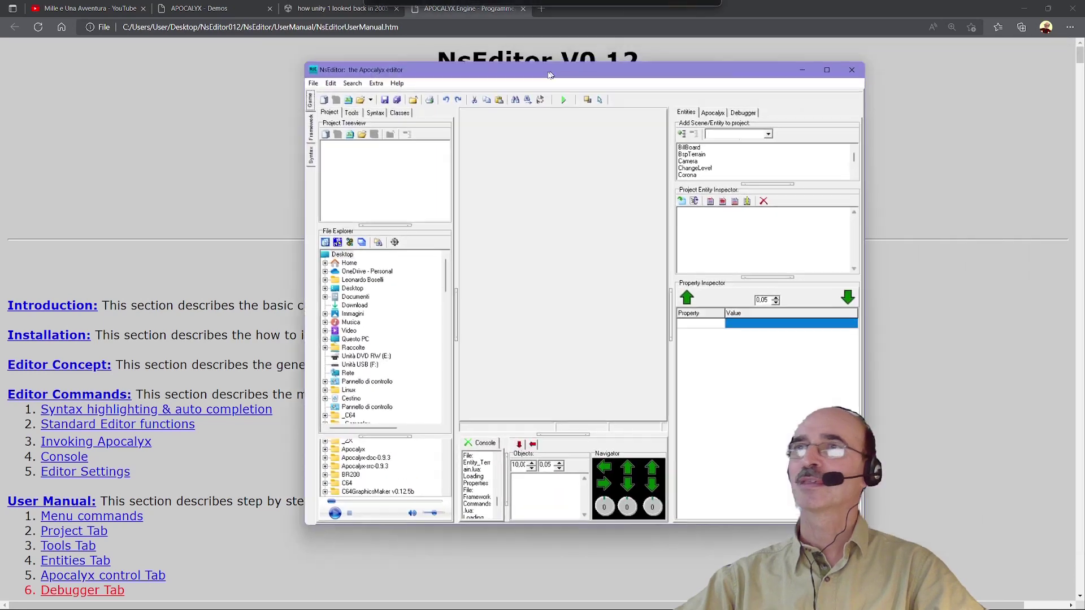
Step: Reposition the NsEditor editor window over the V0.12 user manual
{"action": "left_click_drag", "start_coordinate": [549, 75], "coordinate": [426, 93]}
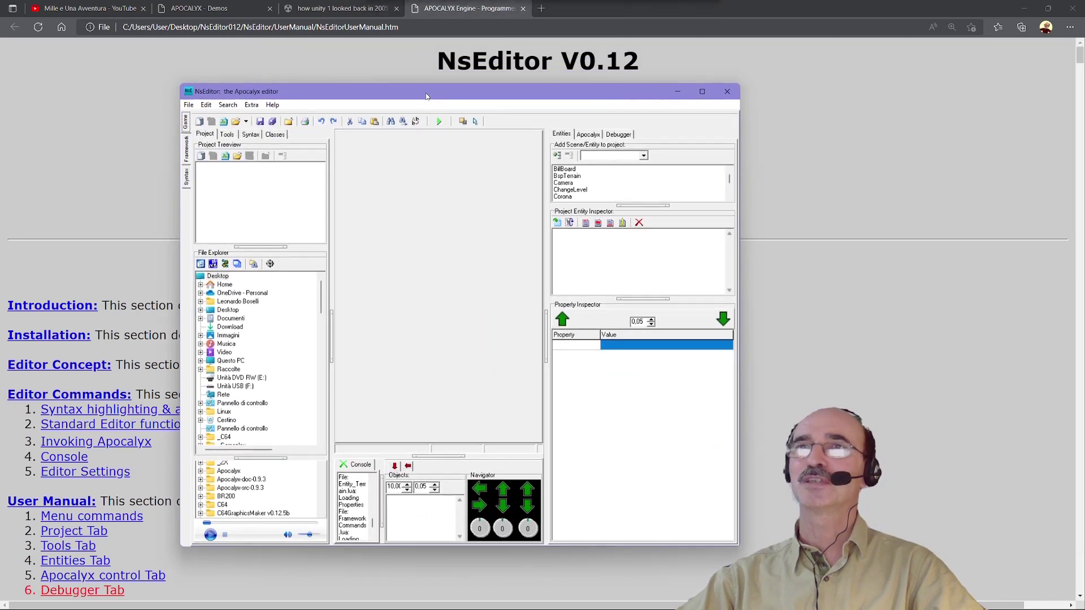
Step: Maximize NsEditor to full screen and enlarge the entity and property panels via the splitter
{"action": "double_click", "coordinate": [425, 92]}
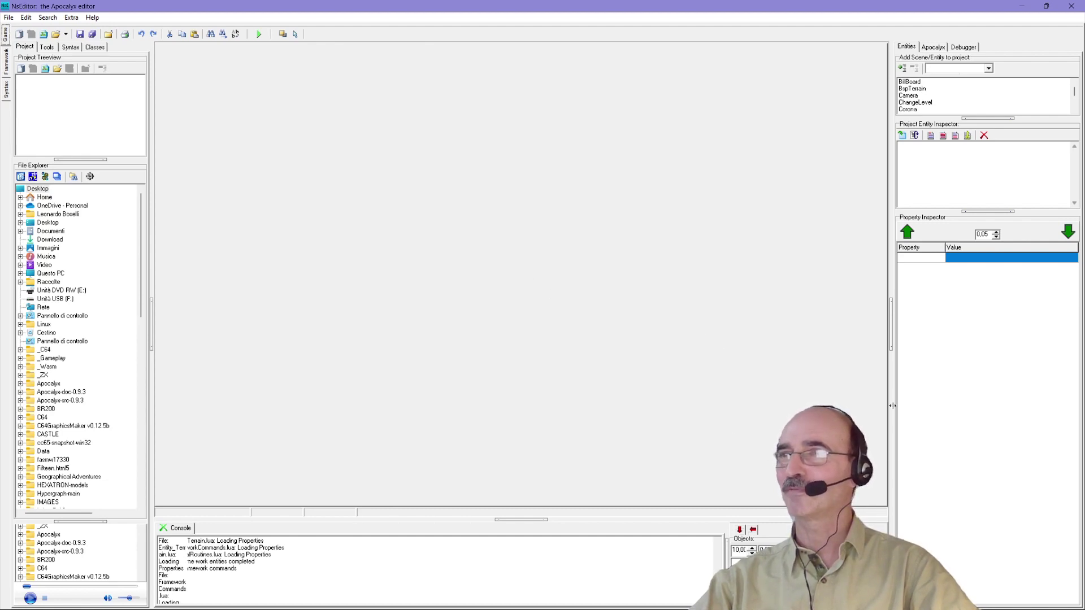
{"action": "left_click_drag", "start_coordinate": [733, 557], "coordinate": [734, 413]}
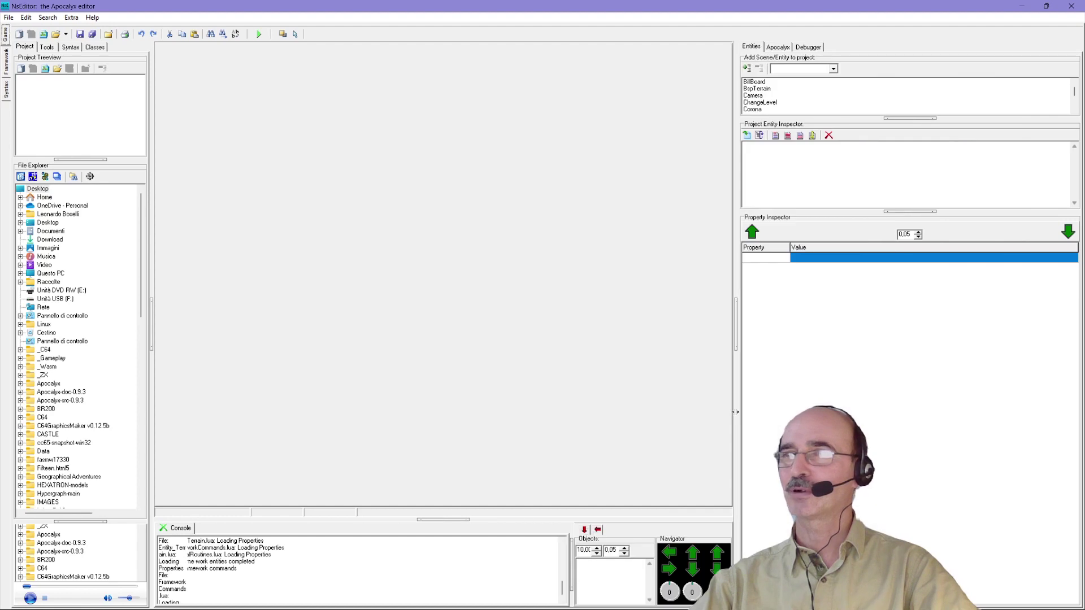
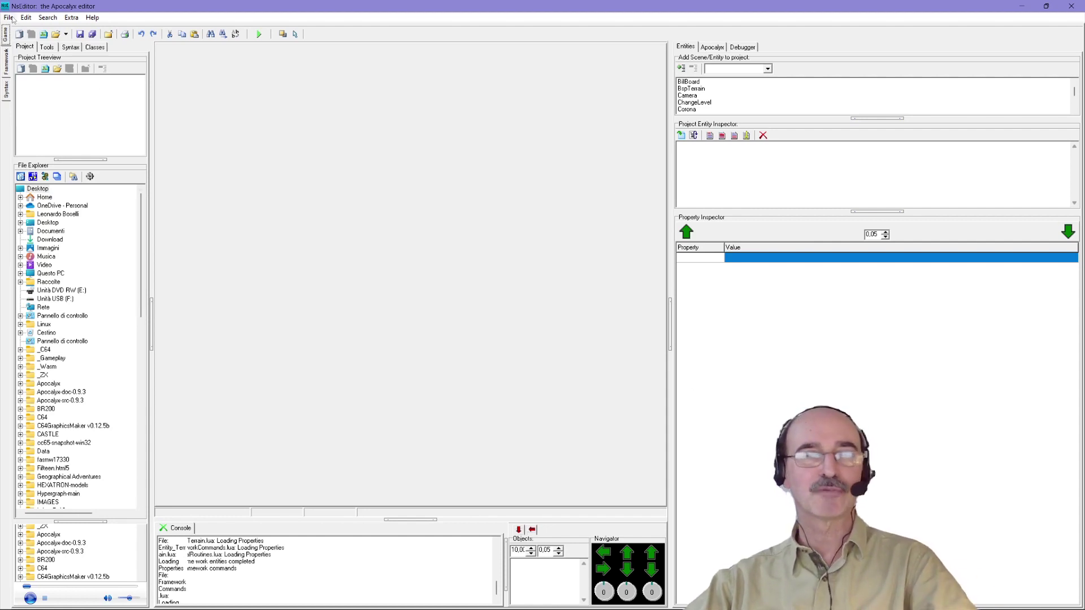
Step: Open the Tutorial1.plua project from the Projects folder via File > Open
{"action": "left_click", "coordinate": [12, 19]}
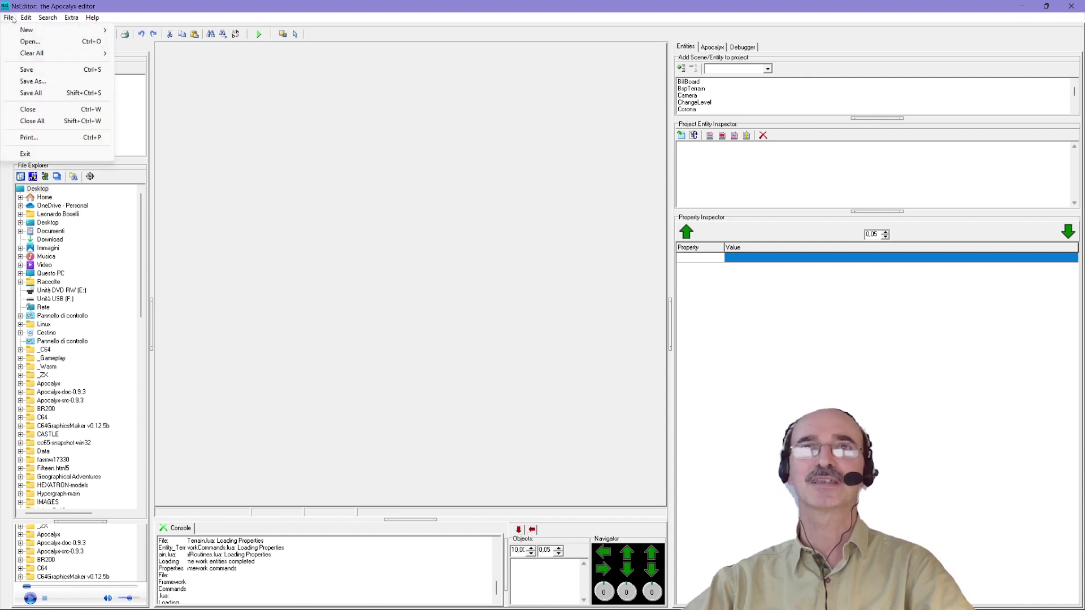
{"action": "left_click", "coordinate": [29, 41]}
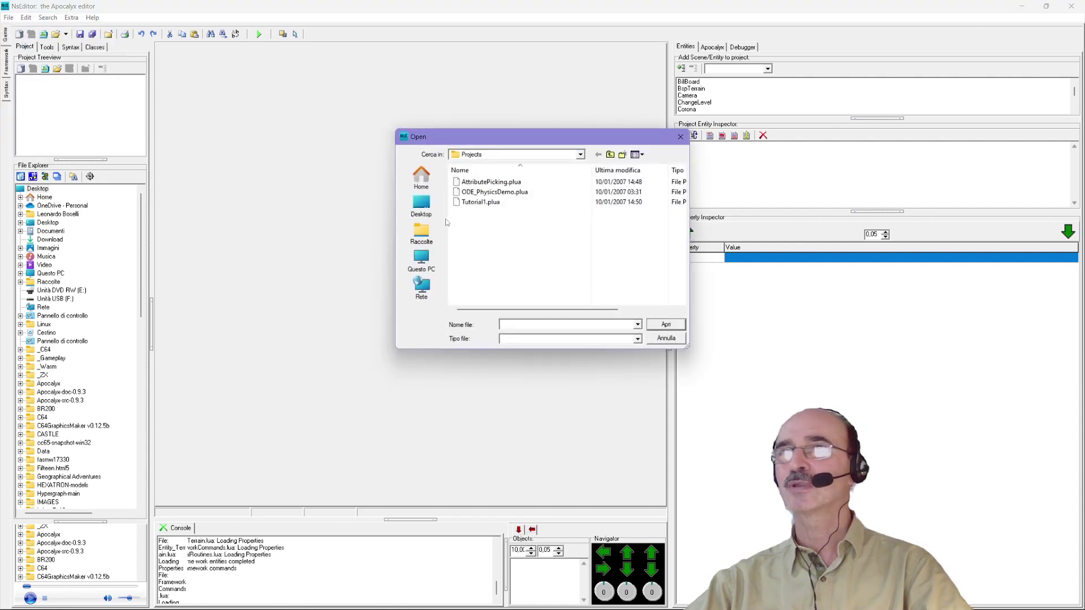
{"action": "left_click", "coordinate": [481, 202]}
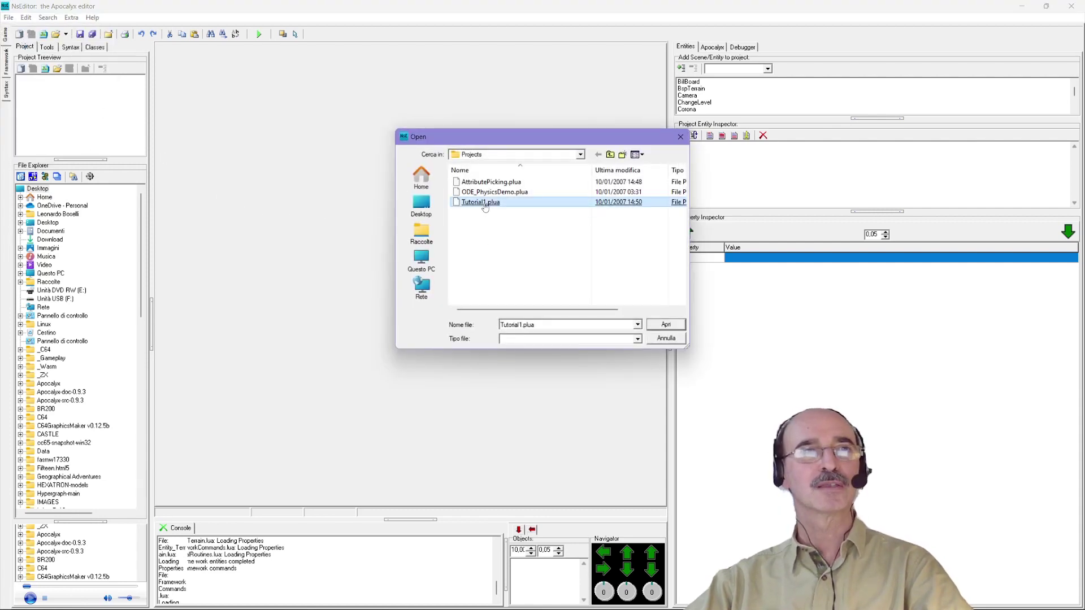
{"action": "double_click", "coordinate": [485, 207]}
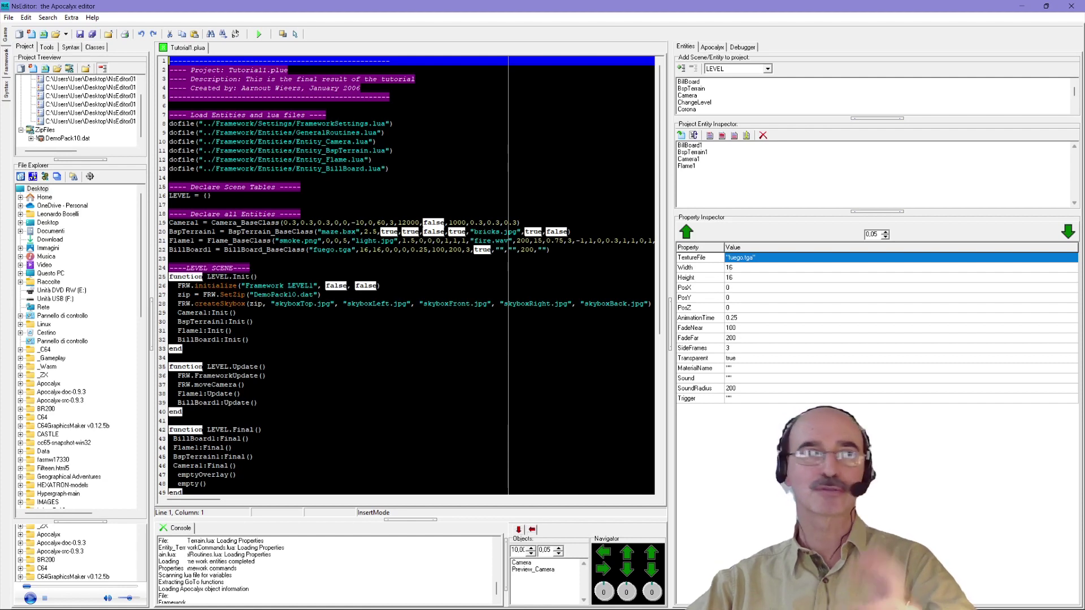
Step: View the properties of BillBoard1, BspTerrain1, Camera1 and Flame1 in turn
{"action": "left_click", "coordinate": [700, 148]}
{"action": "left_click", "coordinate": [705, 153]}
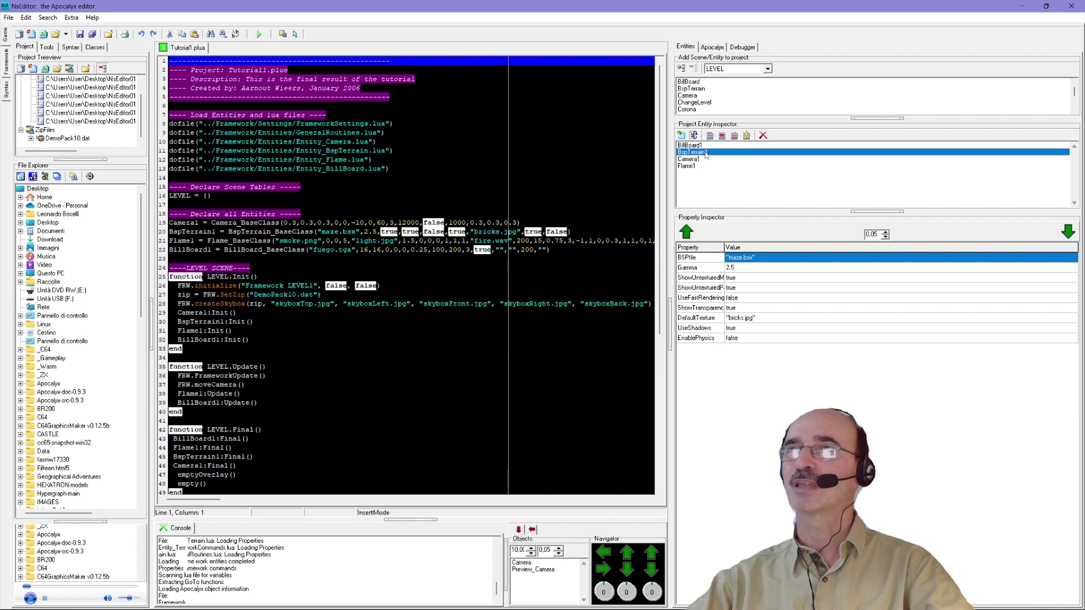
{"action": "left_click", "coordinate": [695, 160]}
{"action": "left_click", "coordinate": [688, 168]}
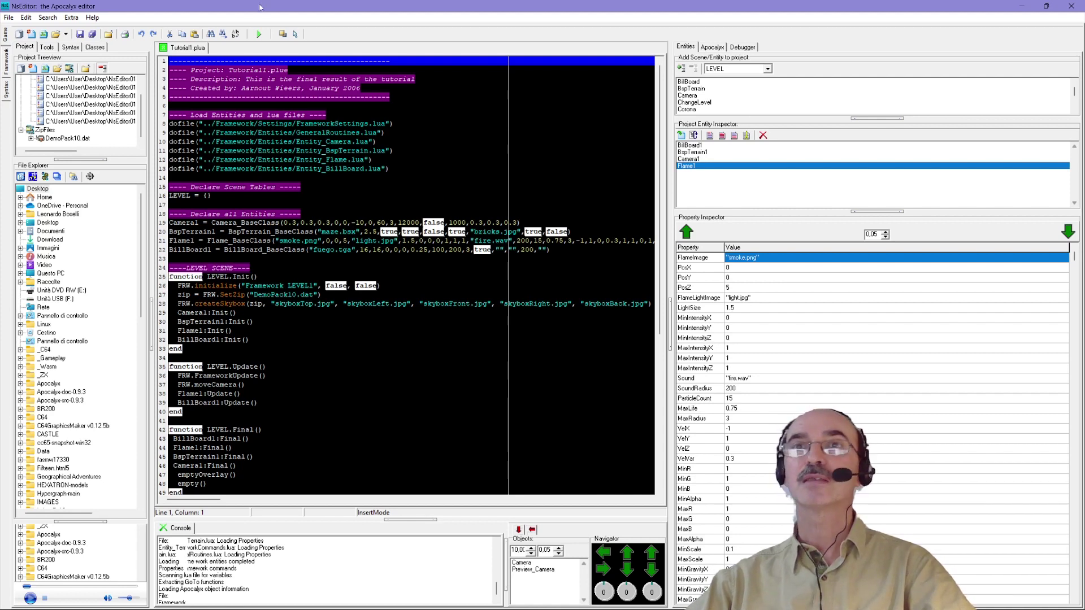
Step: Run the project in an 800x600 windowed preview
{"action": "left_click", "coordinate": [258, 34]}
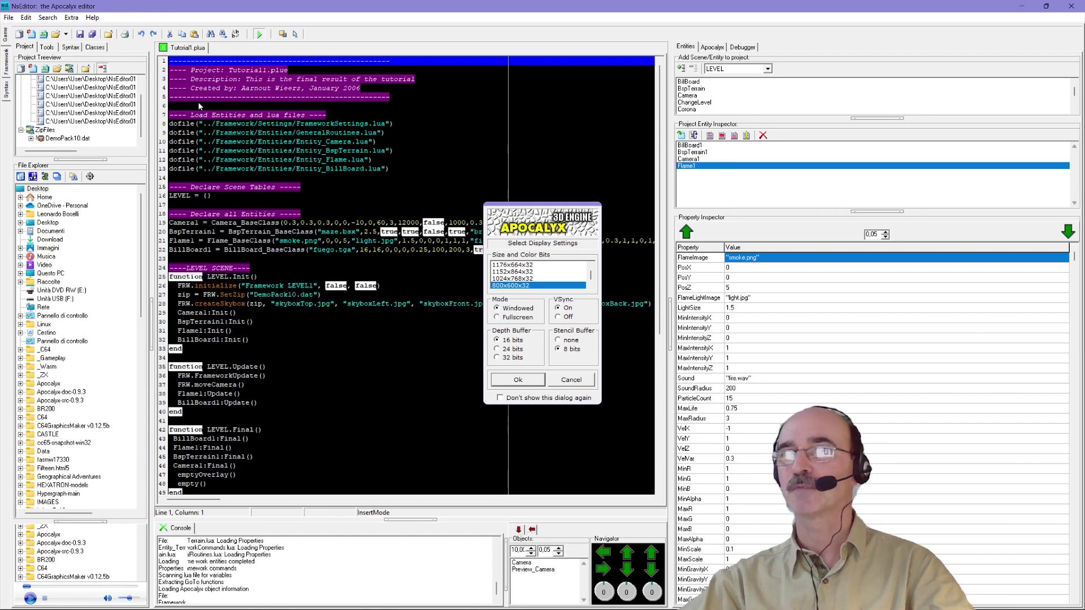
{"action": "left_click", "coordinate": [510, 382]}
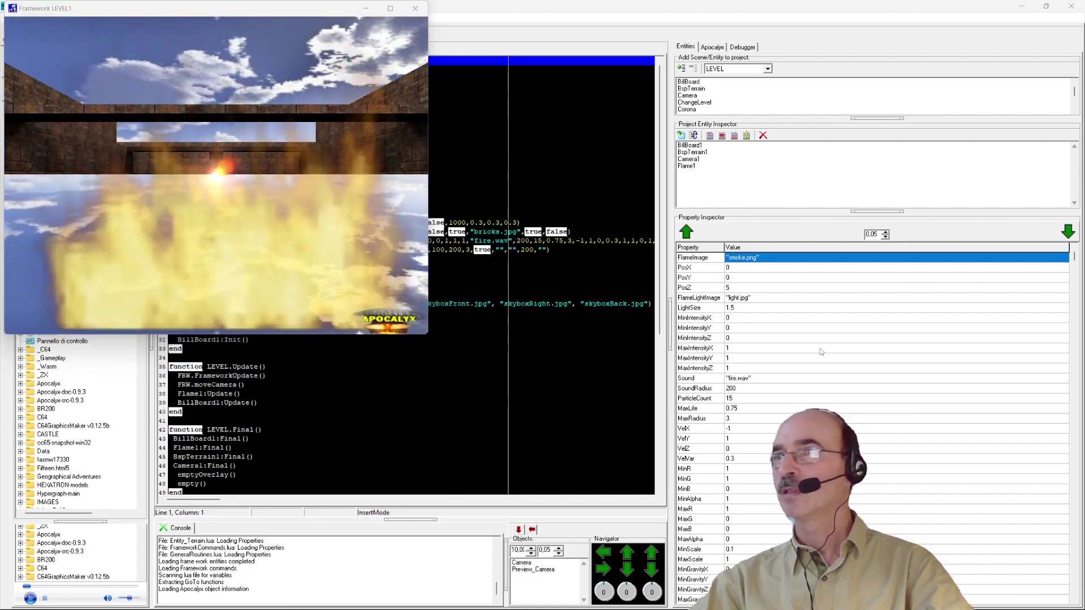
Step: Select Flame1 and change its SoundRadius from 200 to 0
{"action": "left_click", "coordinate": [690, 167]}
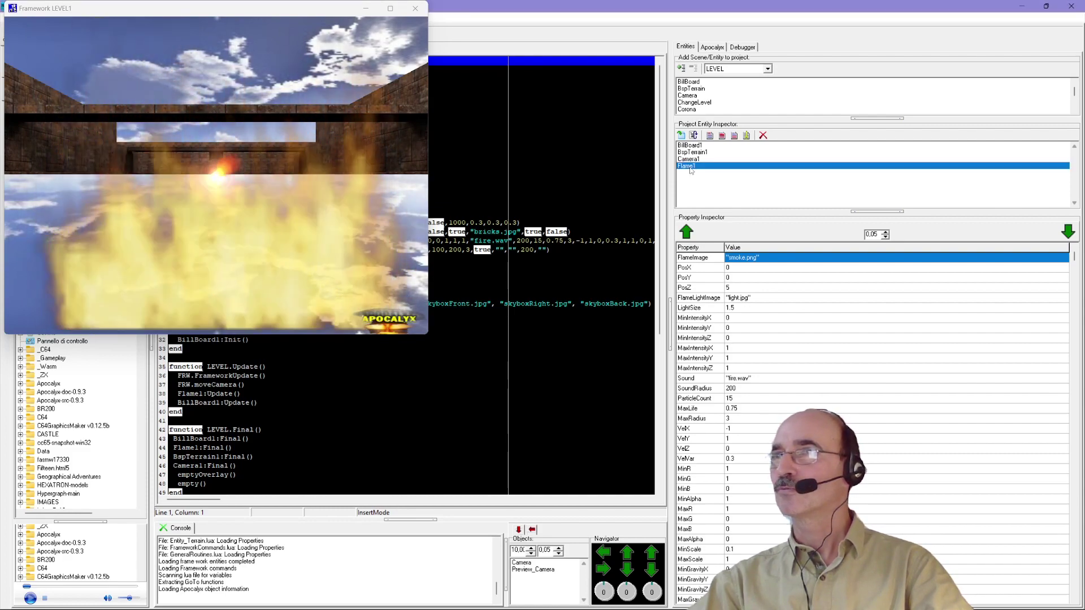
{"action": "left_click", "coordinate": [699, 146]}
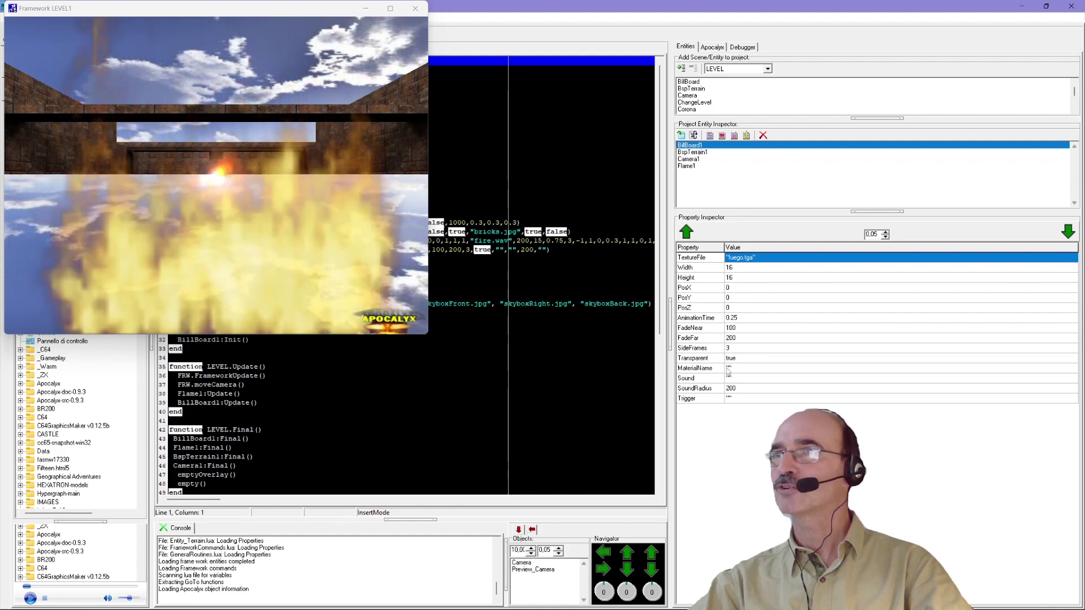
{"action": "left_click", "coordinate": [687, 166]}
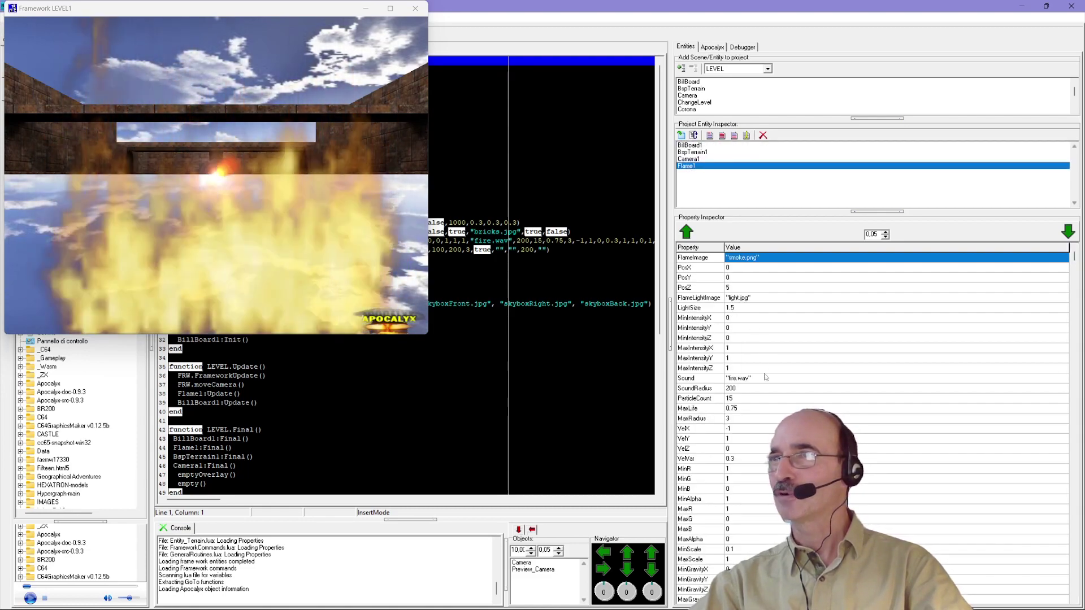
{"action": "left_click", "coordinate": [738, 390]}
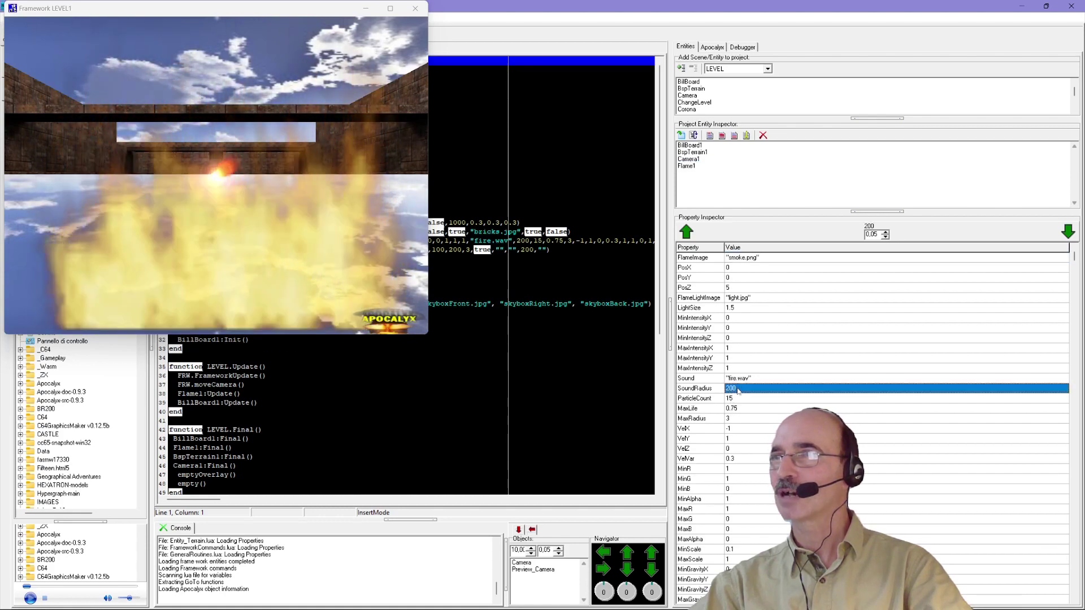
{"action": "key", "text": "Delete"}
{"action": "key", "text": "Return"}
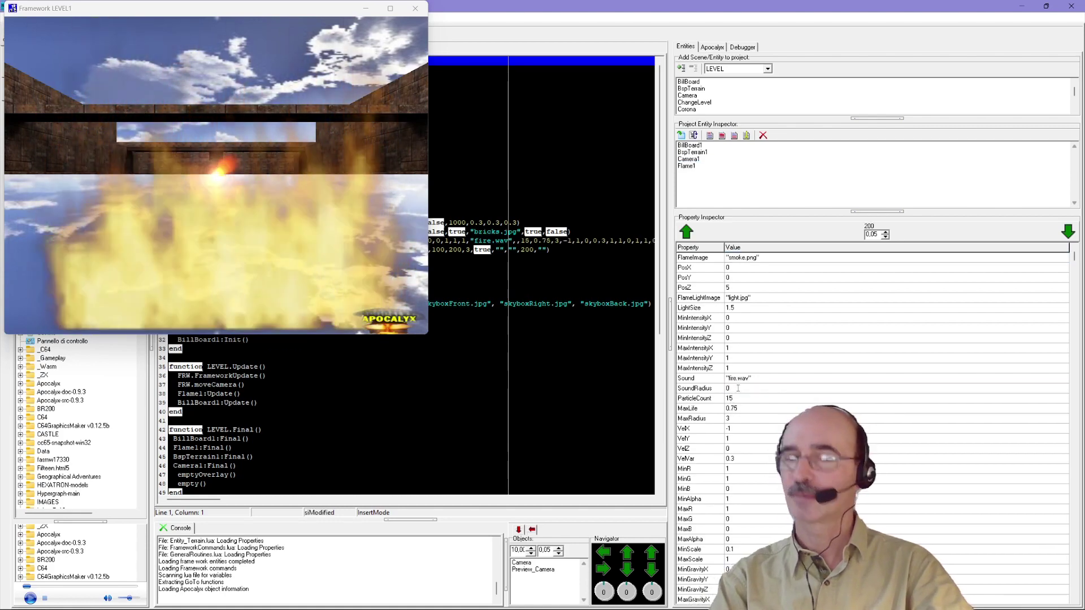
{"action": "left_click", "coordinate": [738, 389]}
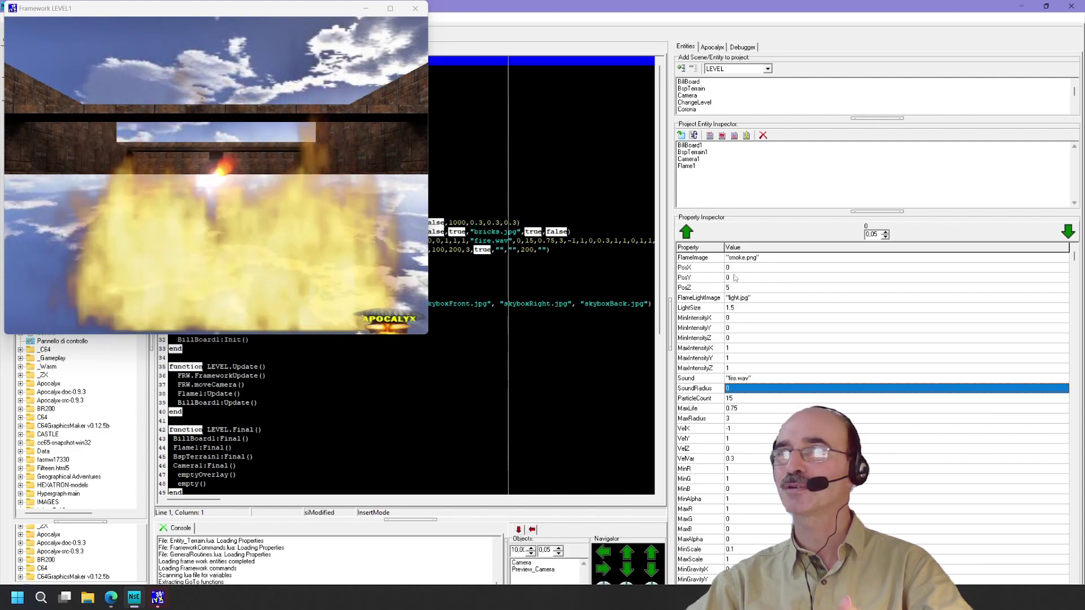
Step: Try Flame1 PosY values 1 and 0, finally setting PosY to 2
{"action": "left_click", "coordinate": [736, 277]}
{"action": "type", "text": "1"}
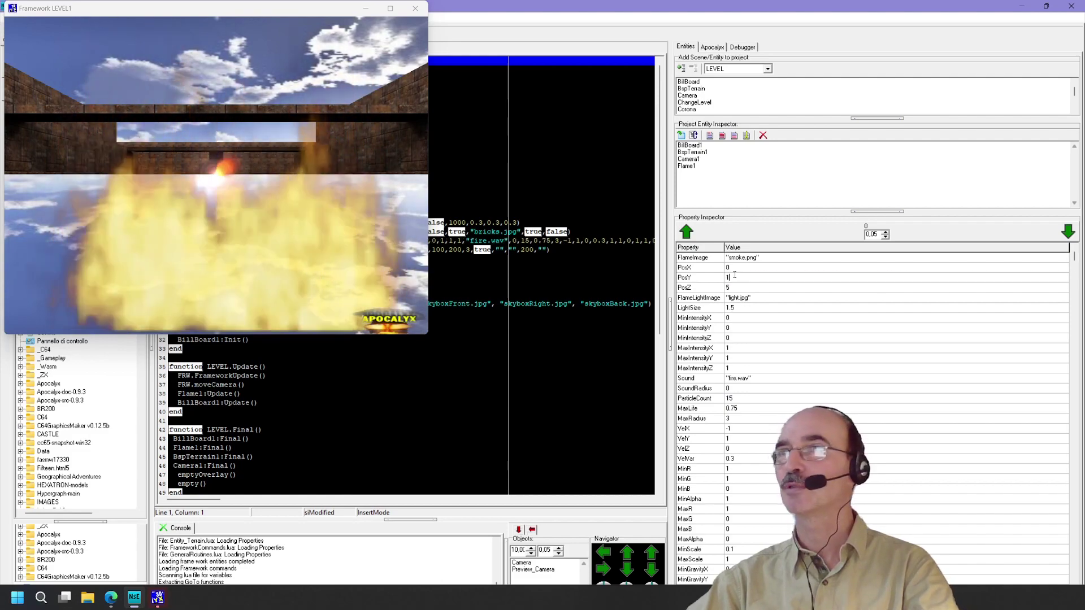
{"action": "key", "text": "Return"}
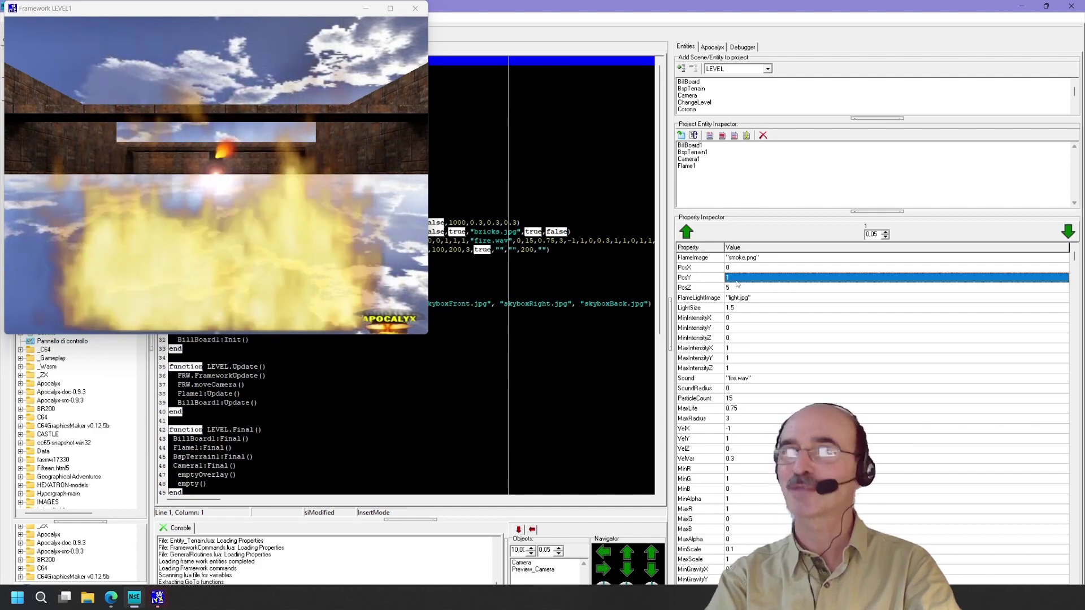
{"action": "type", "text": "0"}
{"action": "key", "text": "Return"}
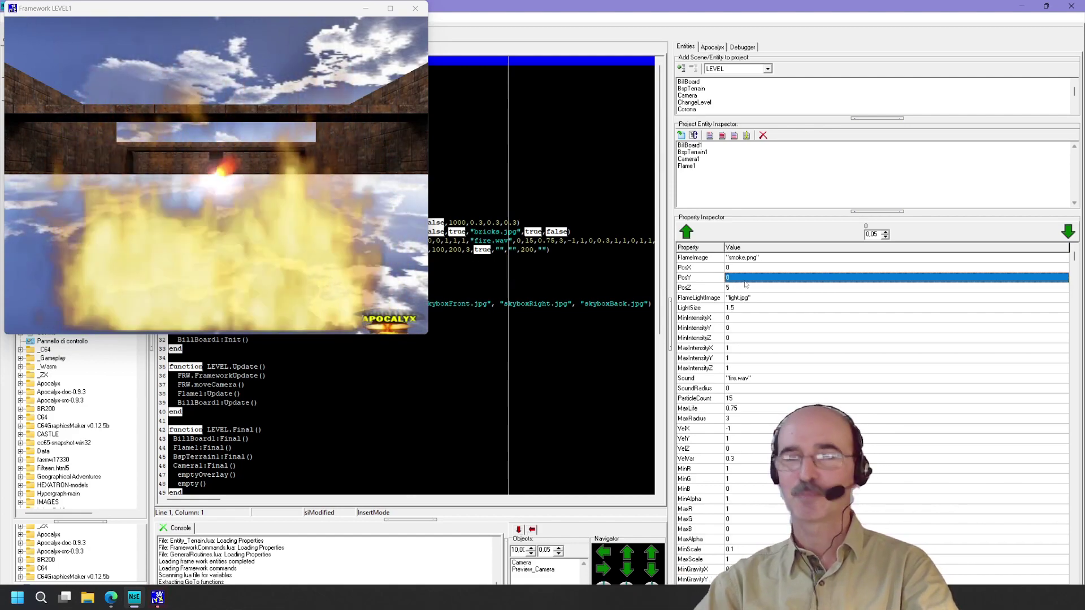
{"action": "type", "text": "2"}
{"action": "key", "text": "Return"}
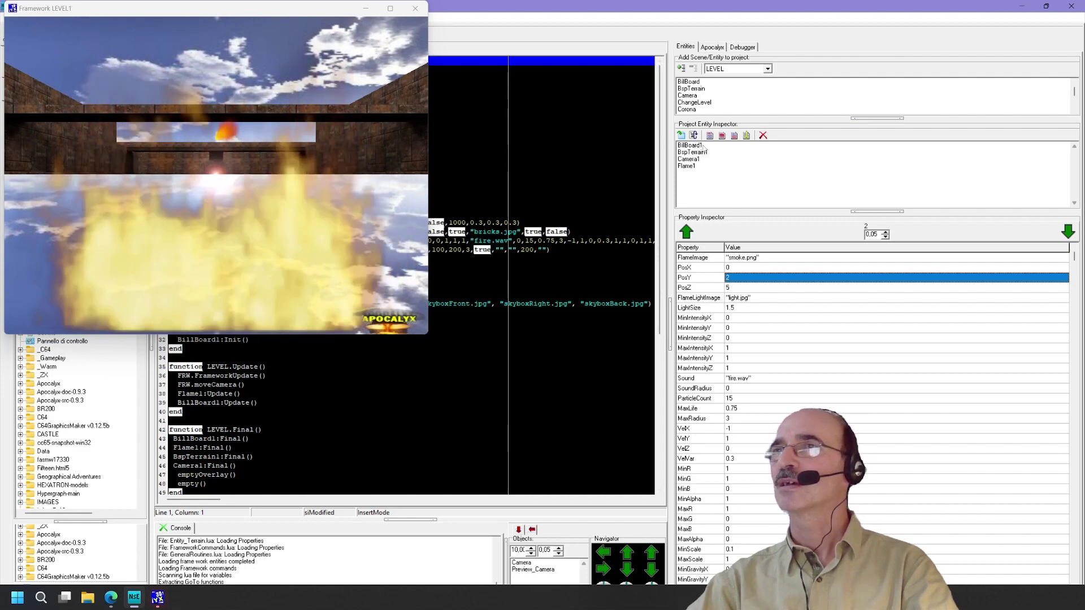
{"action": "left_click", "coordinate": [699, 167]}
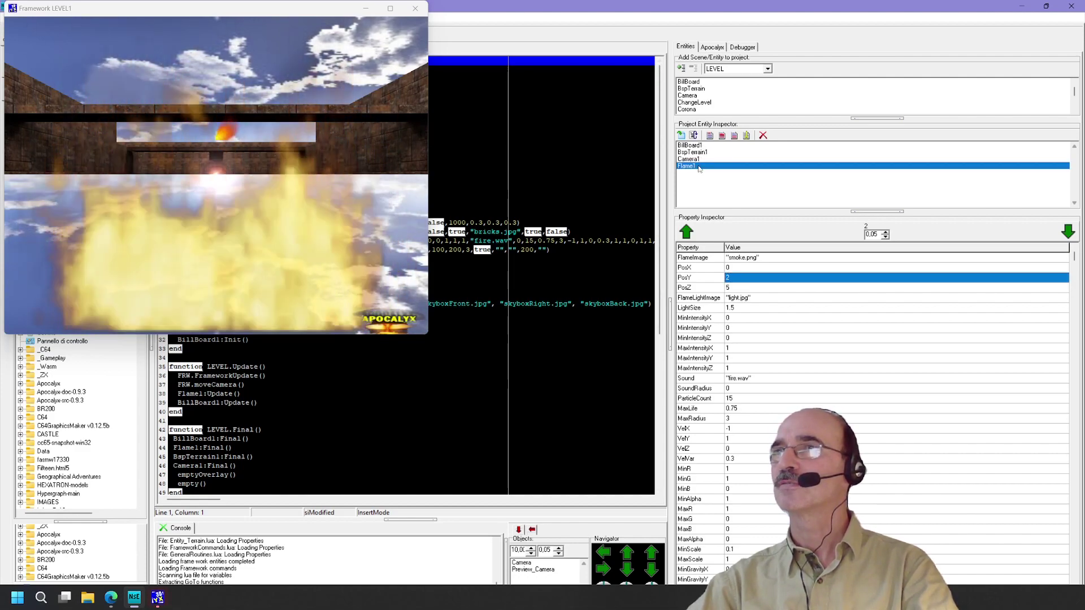
Step: Set BillBoard1's PosY to -100 so the fire billboard sinks out of view
{"action": "left_click", "coordinate": [704, 146]}
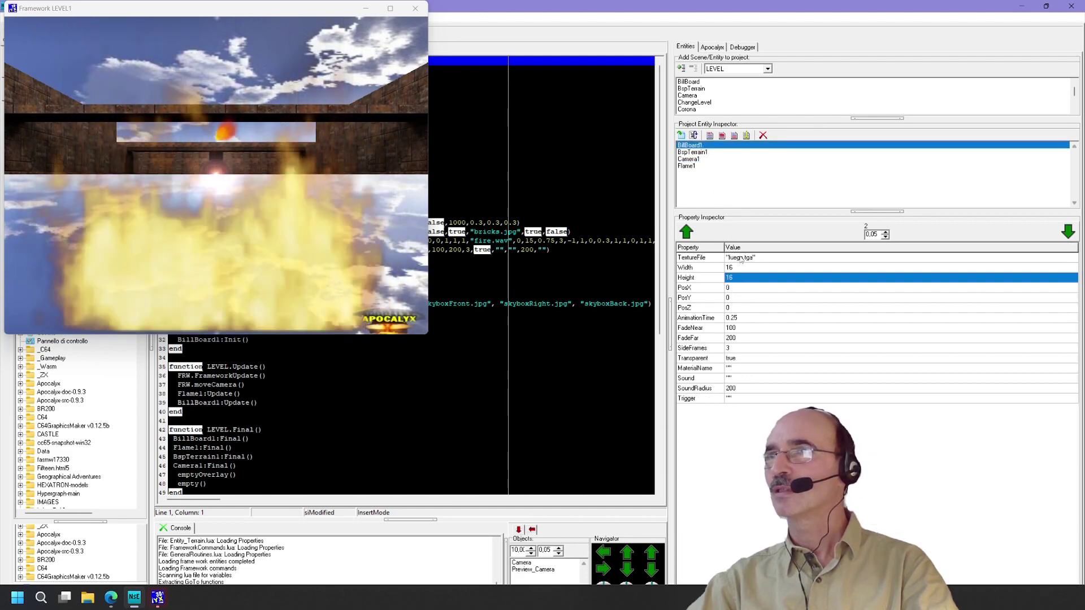
{"action": "left_click", "coordinate": [733, 299]}
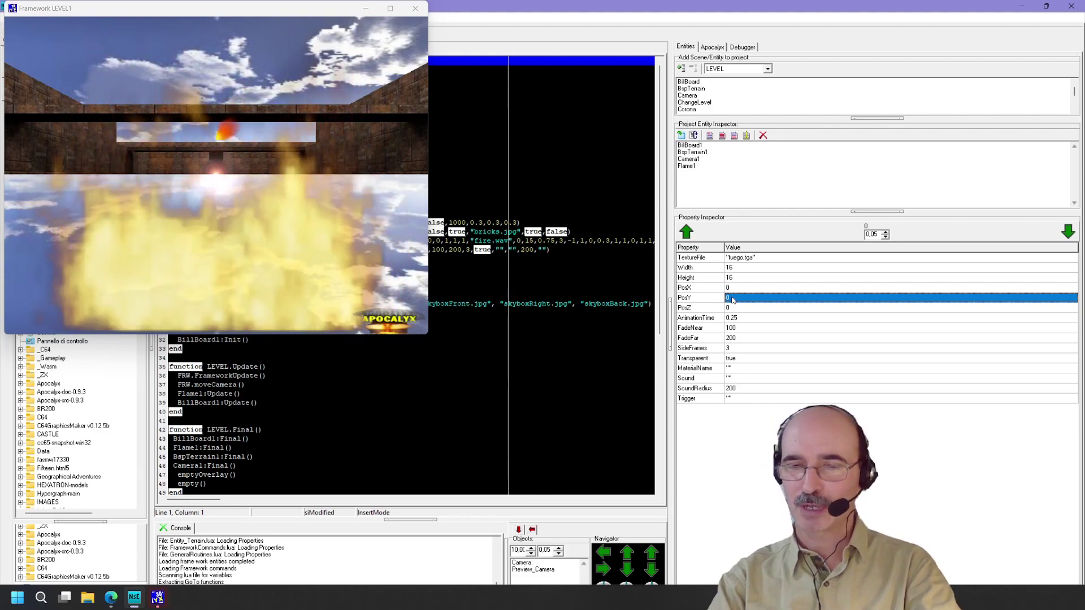
{"action": "type", "text": "-100"}
{"action": "key", "text": "Return"}
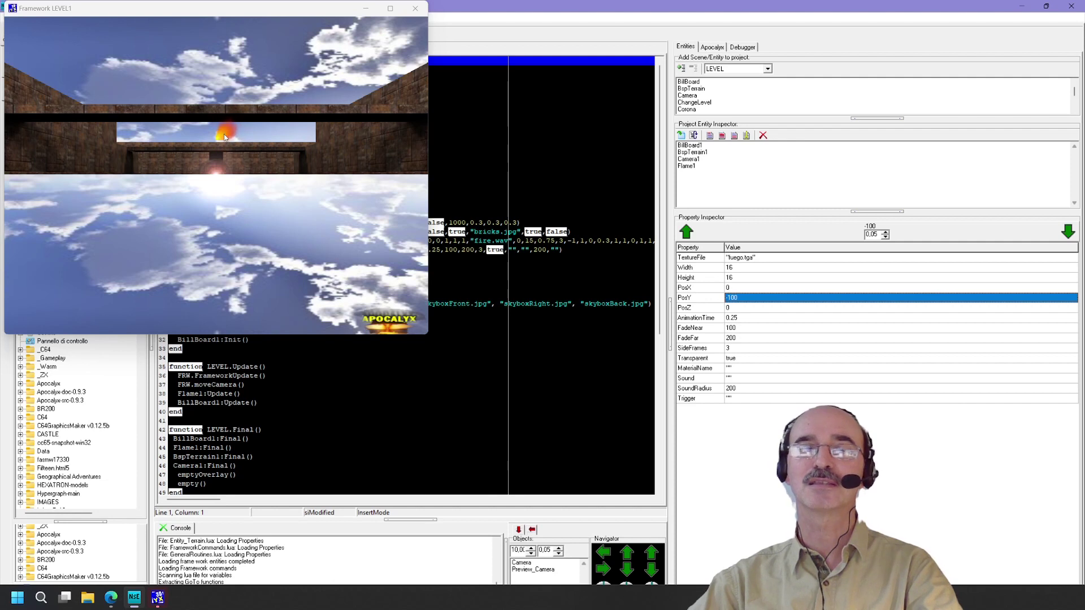
{"action": "left_click", "coordinate": [687, 167]}
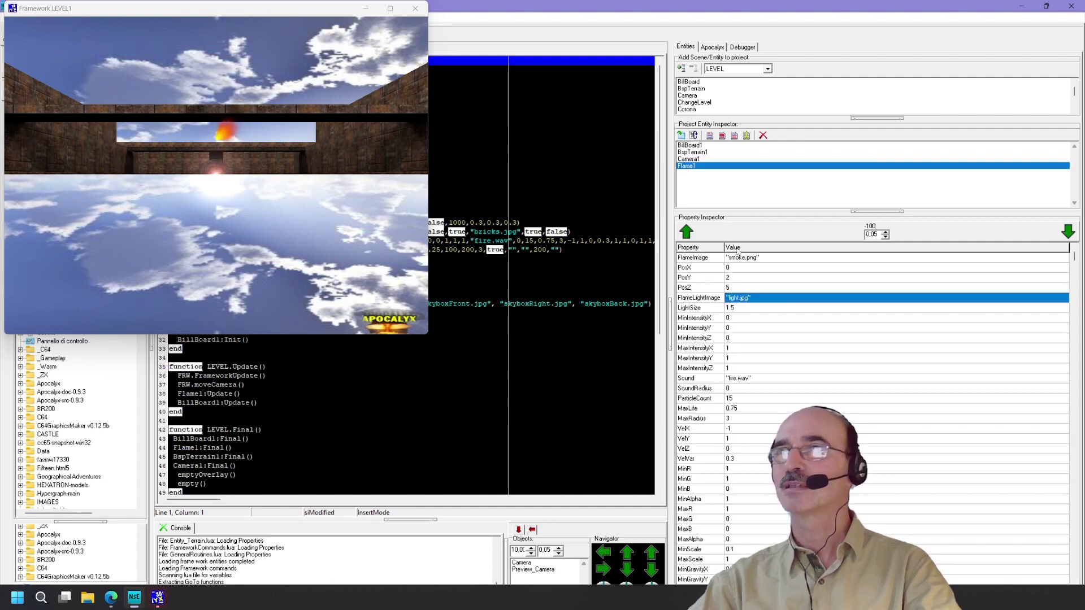
Step: Set Flame1's PosY to 5, raising the flame high above the wall
{"action": "left_click", "coordinate": [744, 278]}
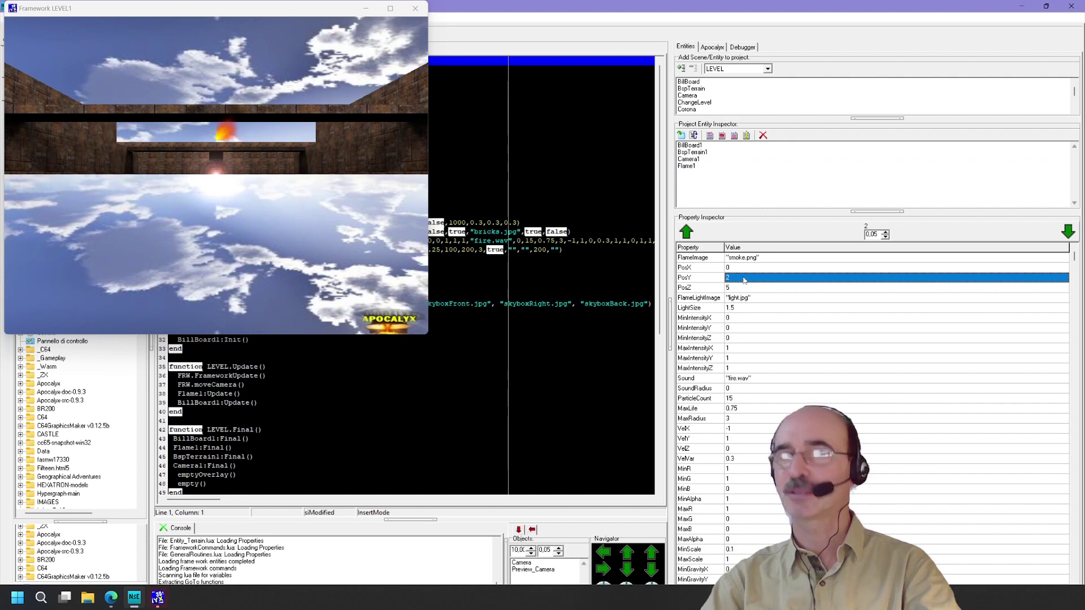
{"action": "type", "text": "5"}
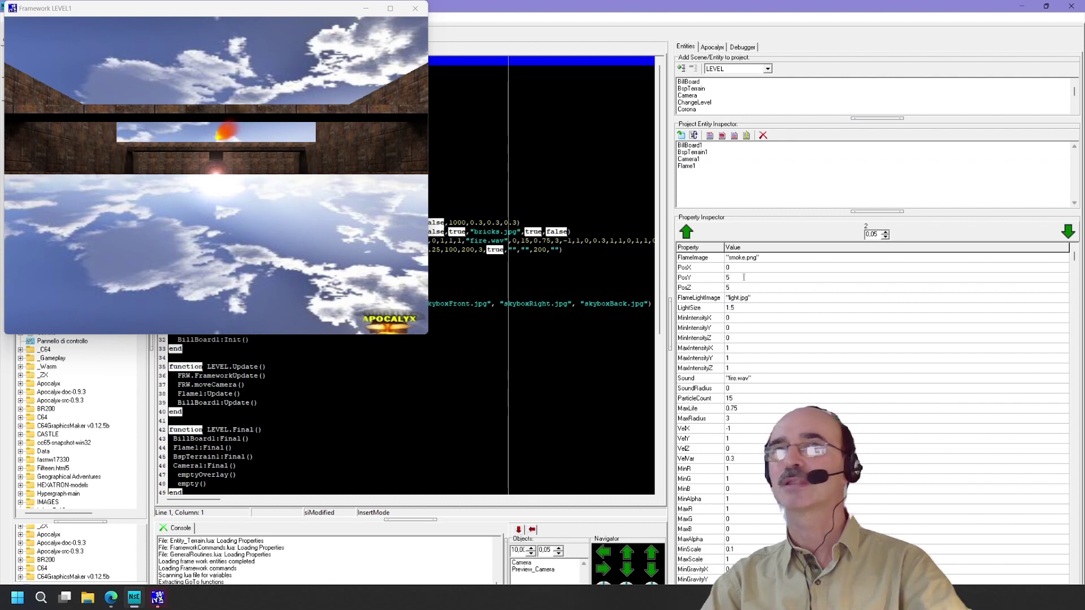
{"action": "key", "text": "Return"}
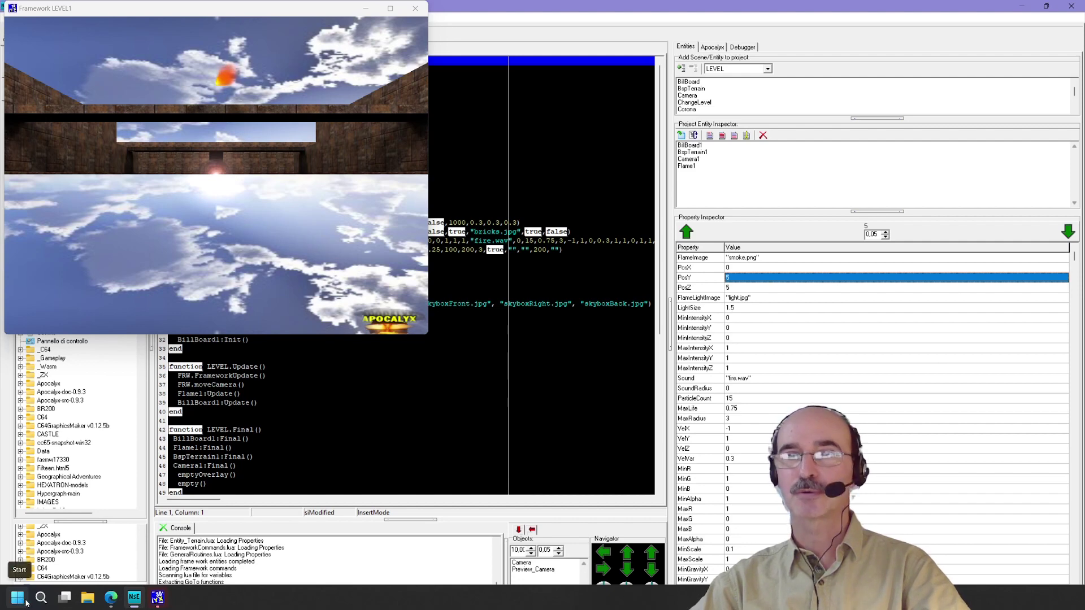
{"action": "left_click", "coordinate": [26, 603]}
{"action": "left_click", "coordinate": [25, 604]}
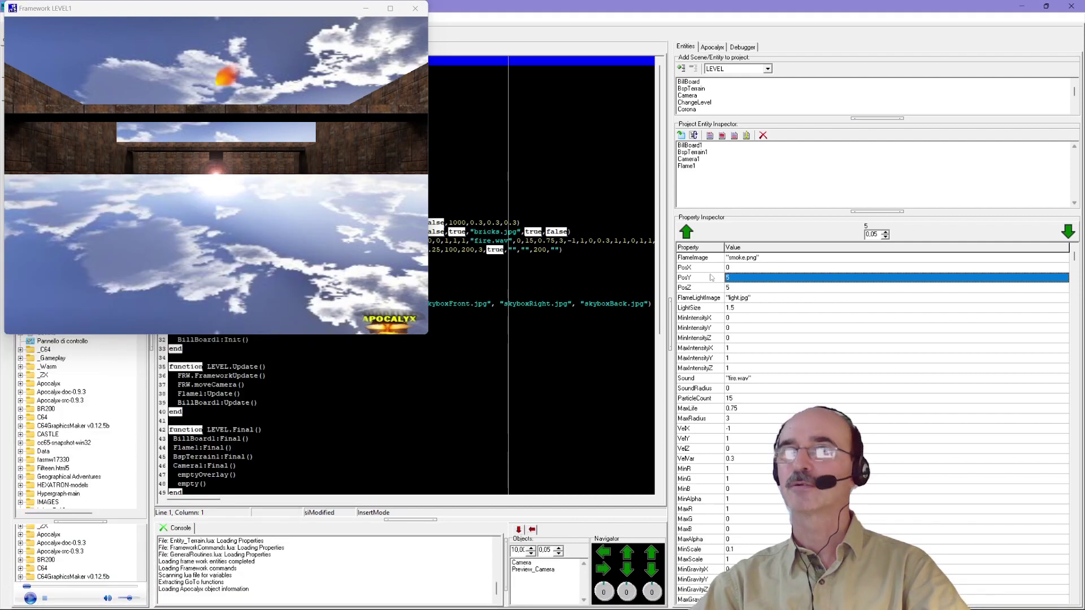
{"action": "left_click", "coordinate": [696, 161]}
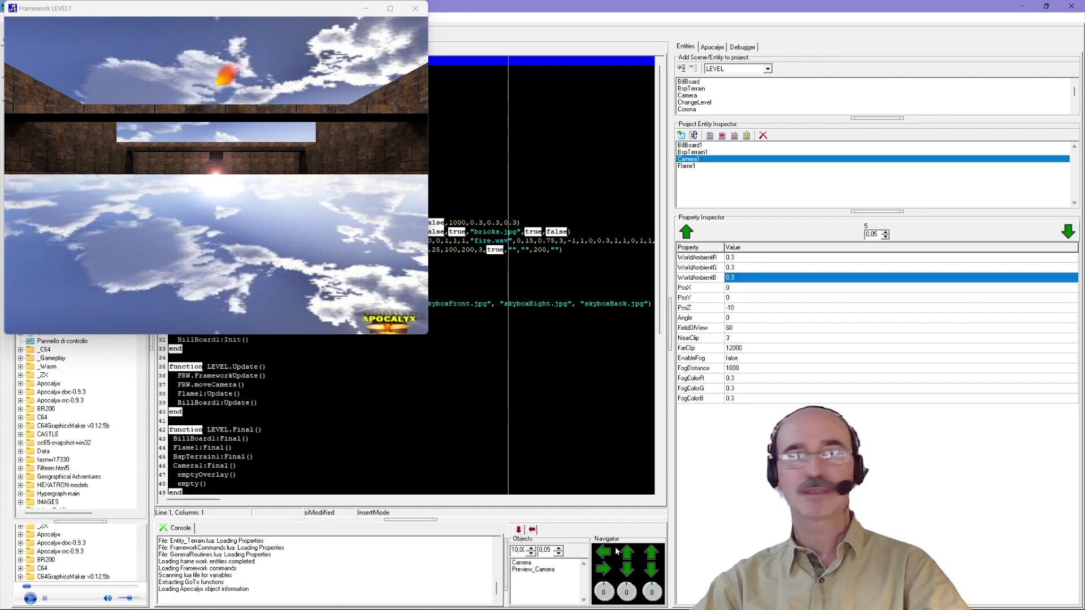
Step: Pitch the preview camera up toward the sky and back to a level view
{"action": "left_click", "coordinate": [628, 557]}
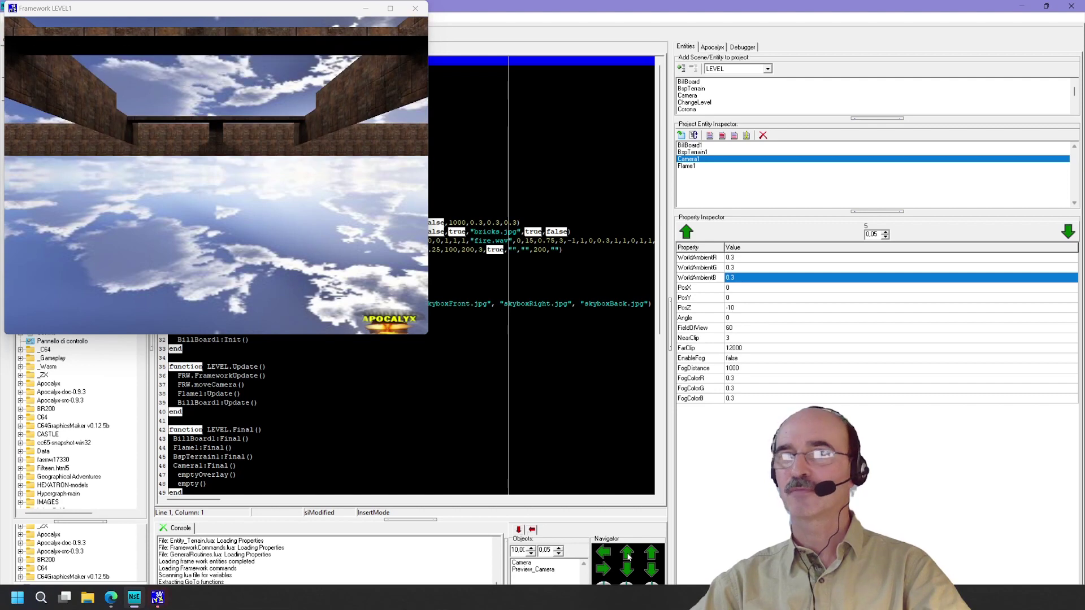
{"action": "left_click", "coordinate": [628, 556]}
{"action": "left_click", "coordinate": [627, 572]}
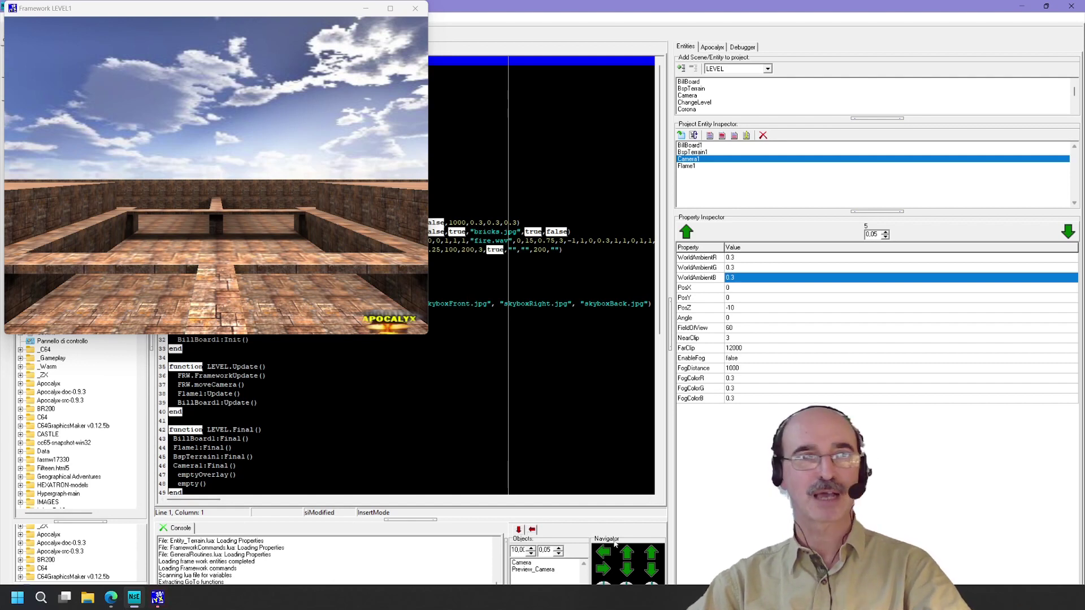
{"action": "left_click", "coordinate": [629, 555]}
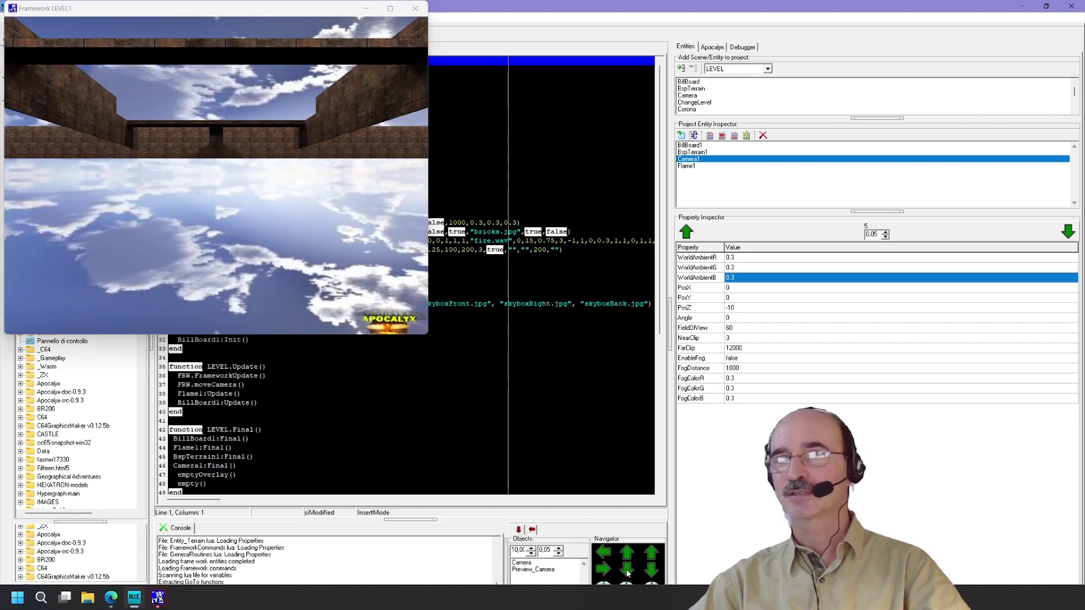
{"action": "left_click", "coordinate": [627, 572]}
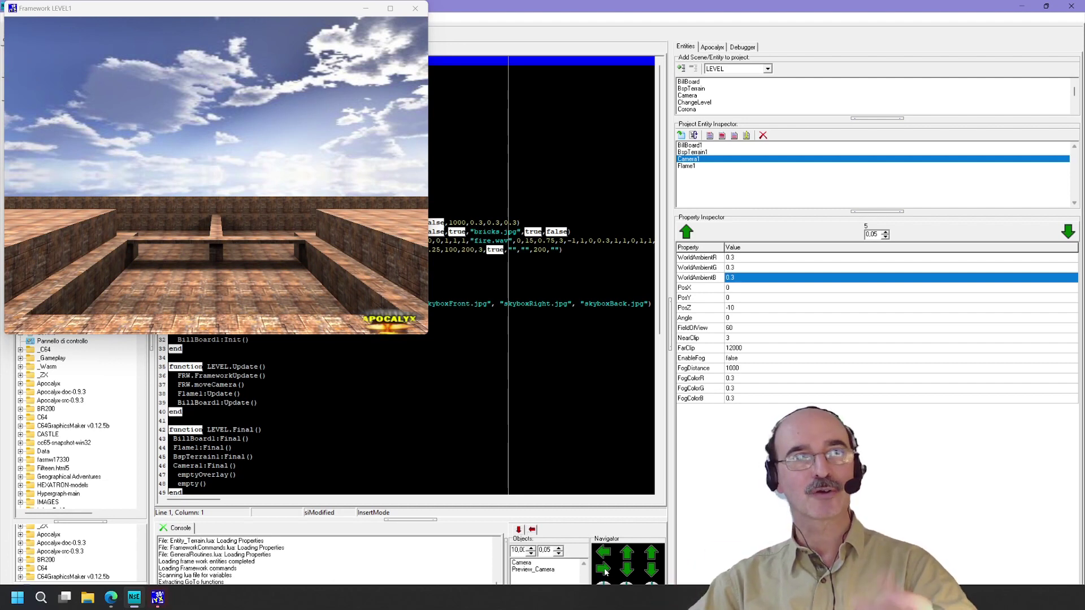
Step: Turn the camera right and back left to face the sunken courtyard
{"action": "left_click", "coordinate": [604, 572]}
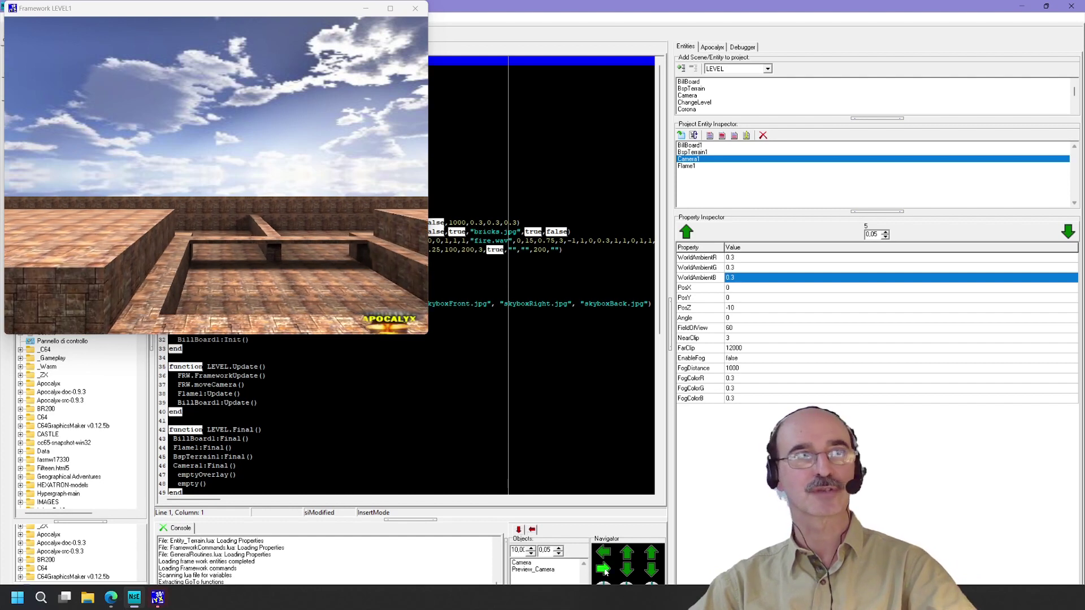
{"action": "left_click", "coordinate": [604, 572]}
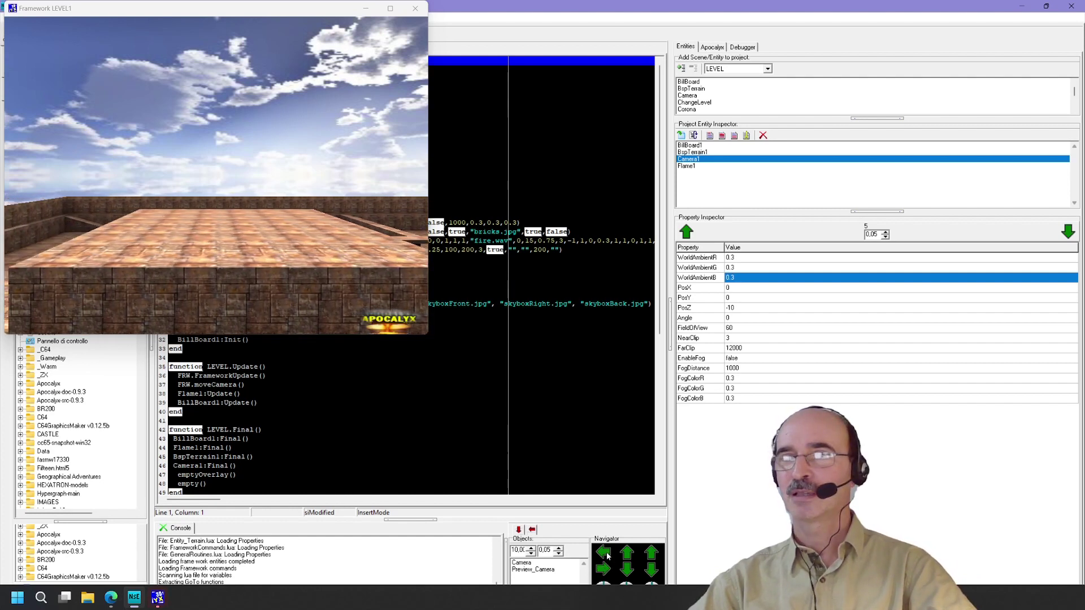
{"action": "left_click", "coordinate": [608, 557]}
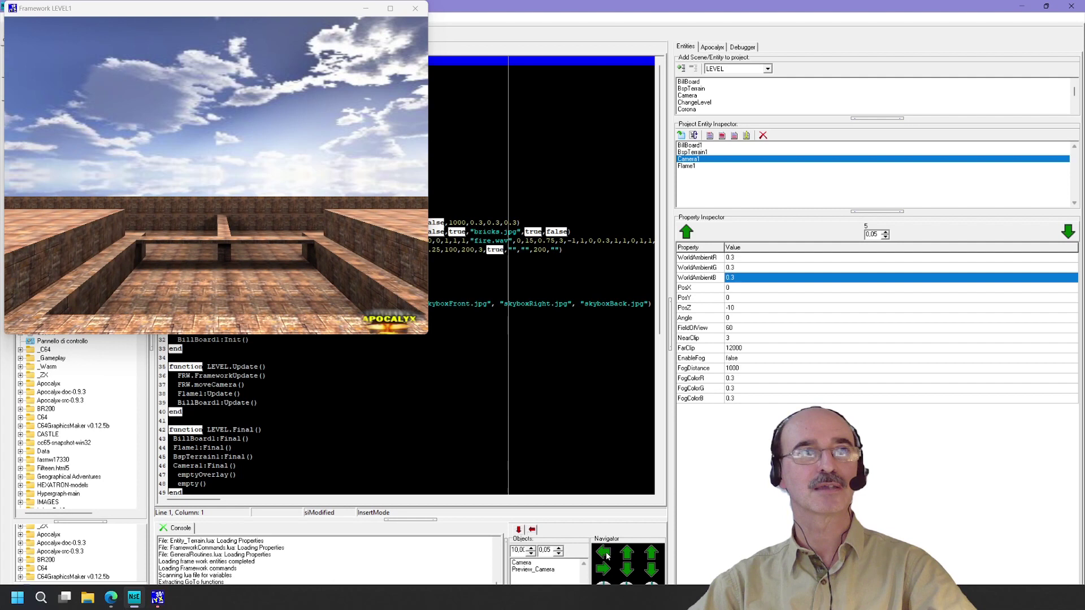
{"action": "left_click", "coordinate": [607, 557]}
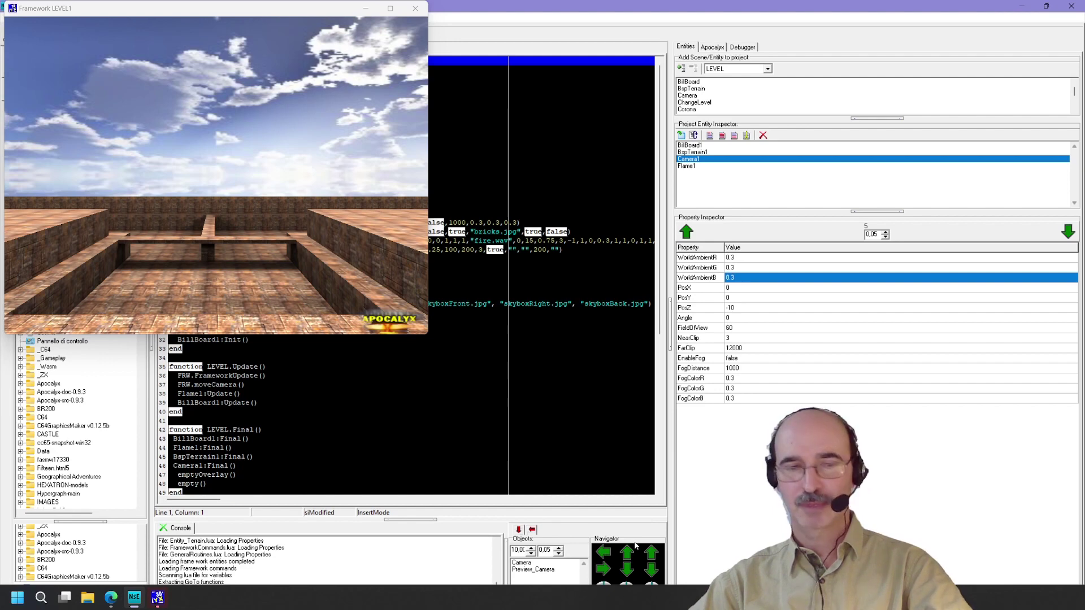
{"action": "key", "text": "super"}
{"action": "key", "text": "super"}
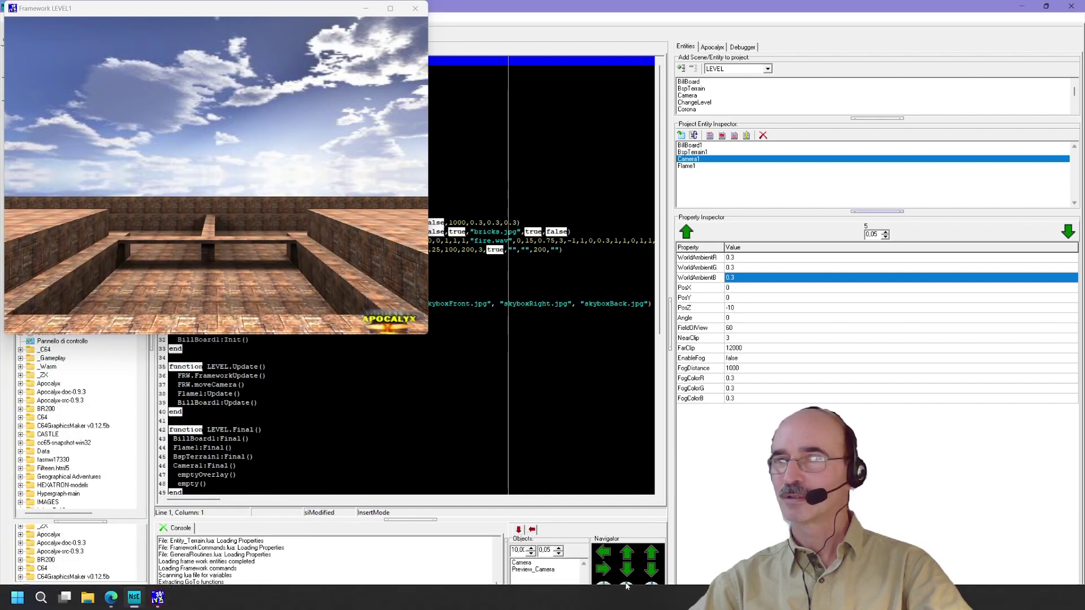
{"action": "left_click", "coordinate": [23, 602]}
Step: Bring the Framework LEVEL1 preview forward and show the Apocalyx window settings panel
{"action": "left_click", "coordinate": [23, 602]}
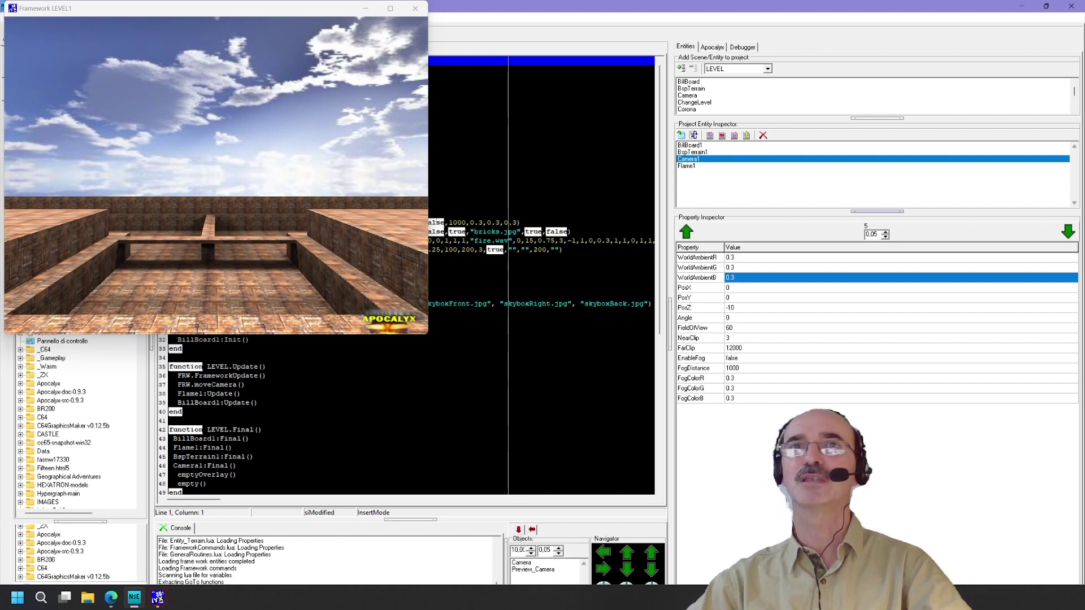
{"action": "left_click", "coordinate": [310, 11]}
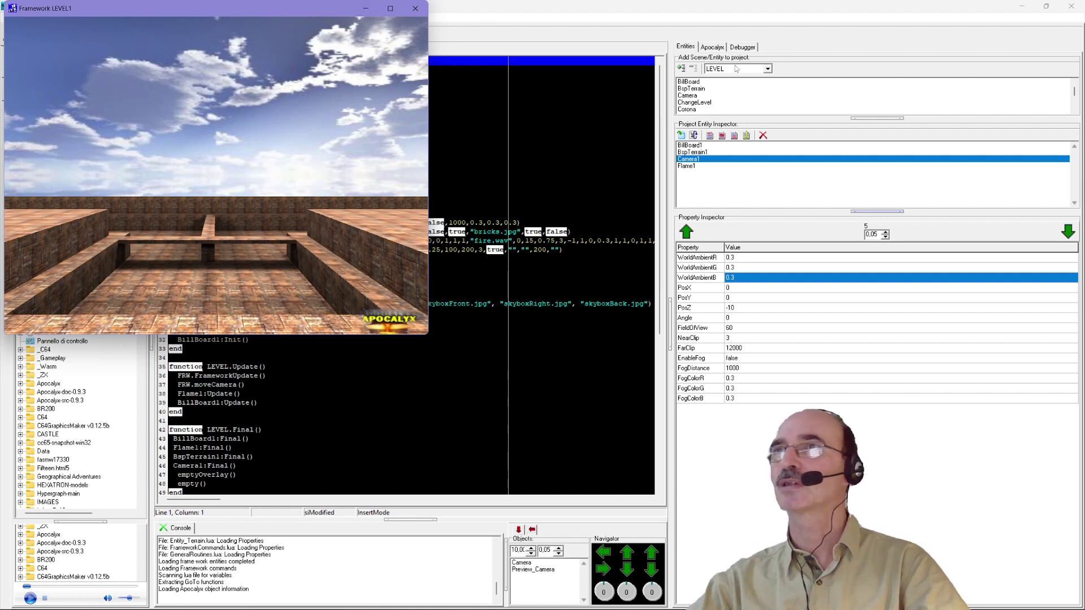
{"action": "left_click", "coordinate": [717, 49]}
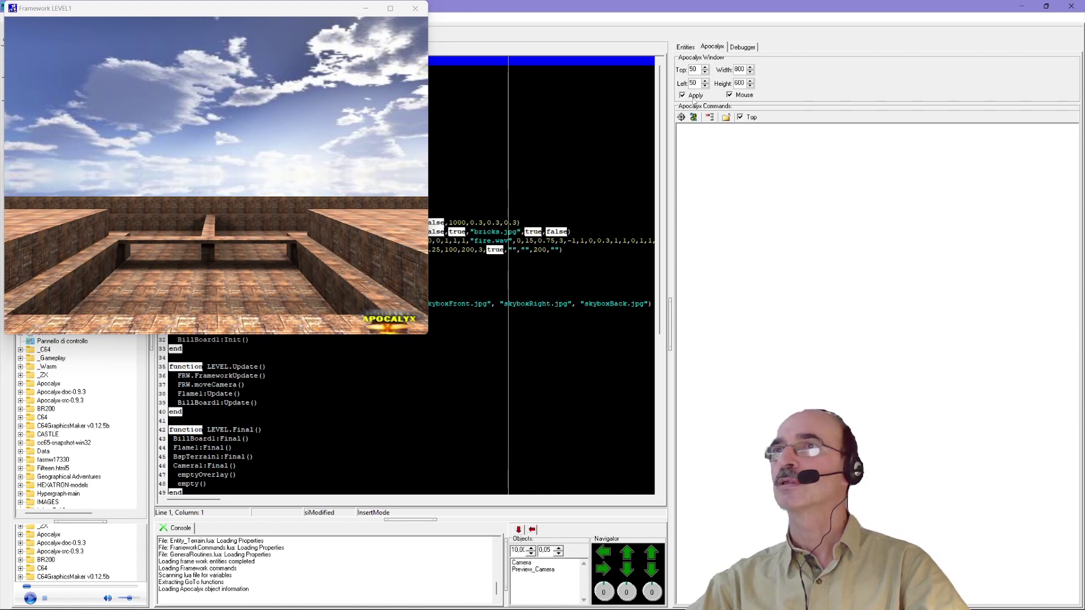
Step: Change the preview window Width from 800 to 1000 and apply it
{"action": "left_click", "coordinate": [683, 95]}
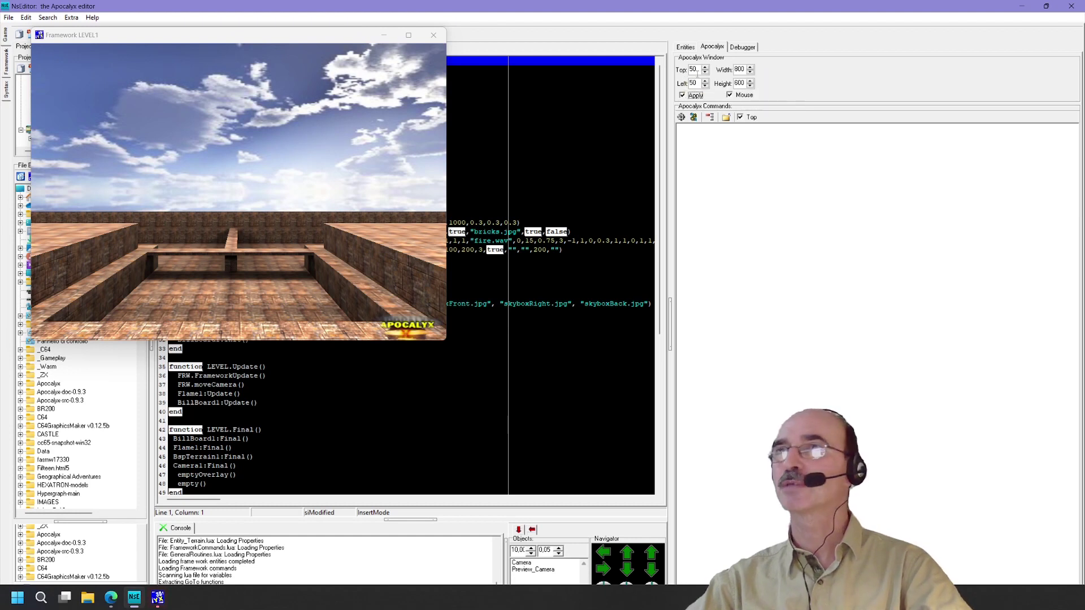
{"action": "double_click", "coordinate": [738, 70]}
{"action": "type", "text": "1"}
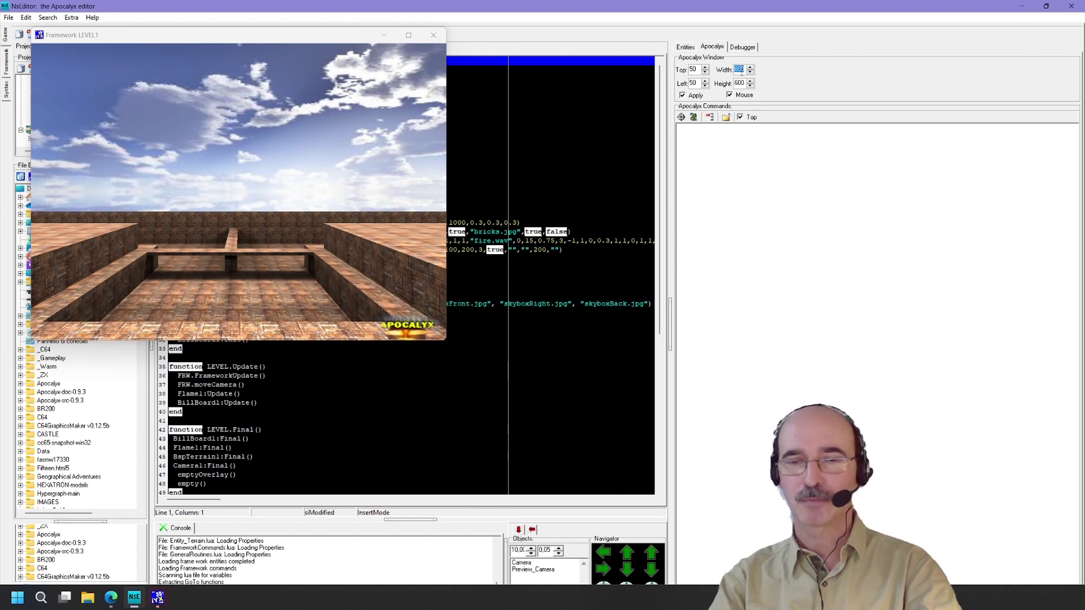
{"action": "type", "text": "0"}
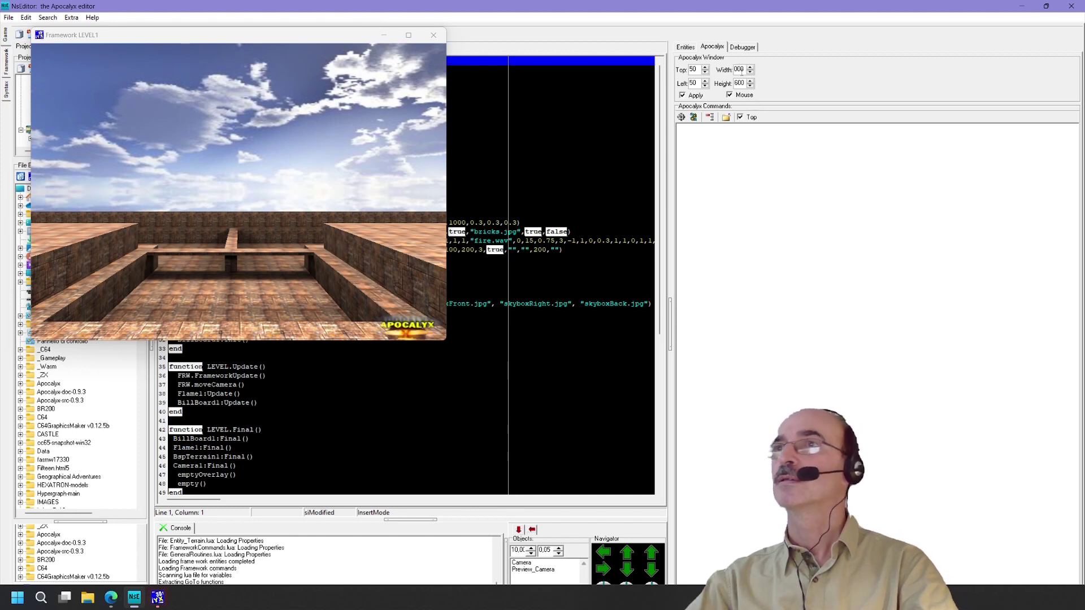
{"action": "key", "text": "BackSpace"}
{"action": "key", "text": "BackSpace"}
{"action": "key", "text": "BackSpace"}
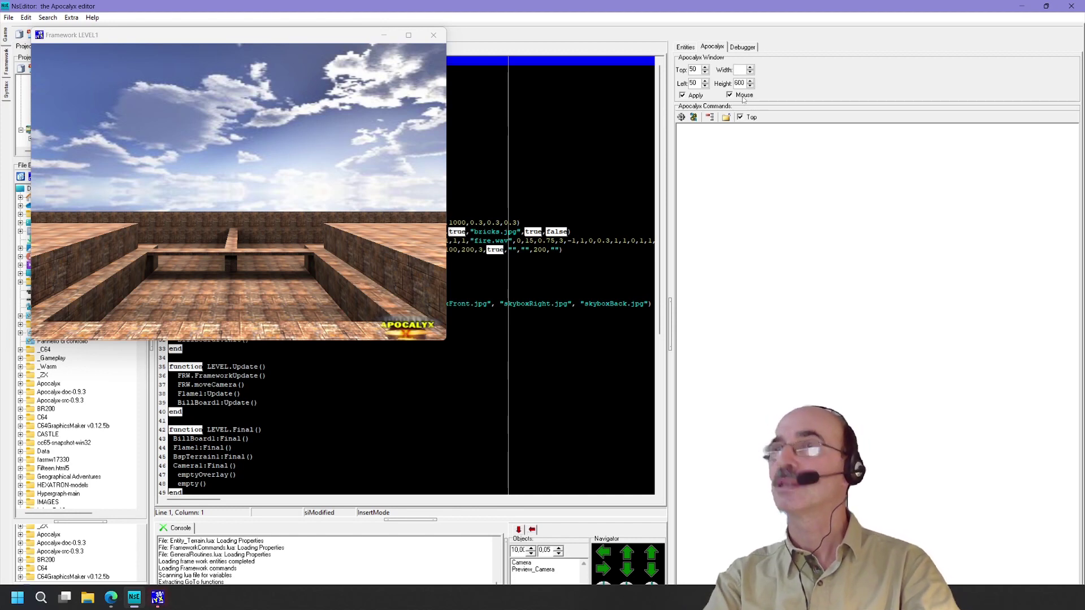
{"action": "type", "text": "10"}
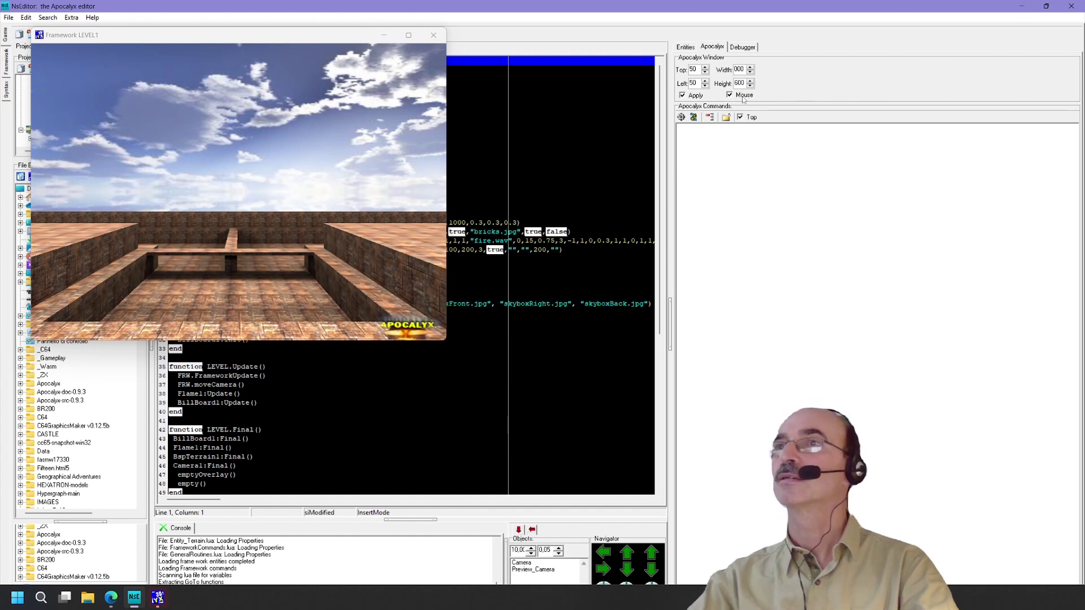
{"action": "left_click", "coordinate": [694, 96]}
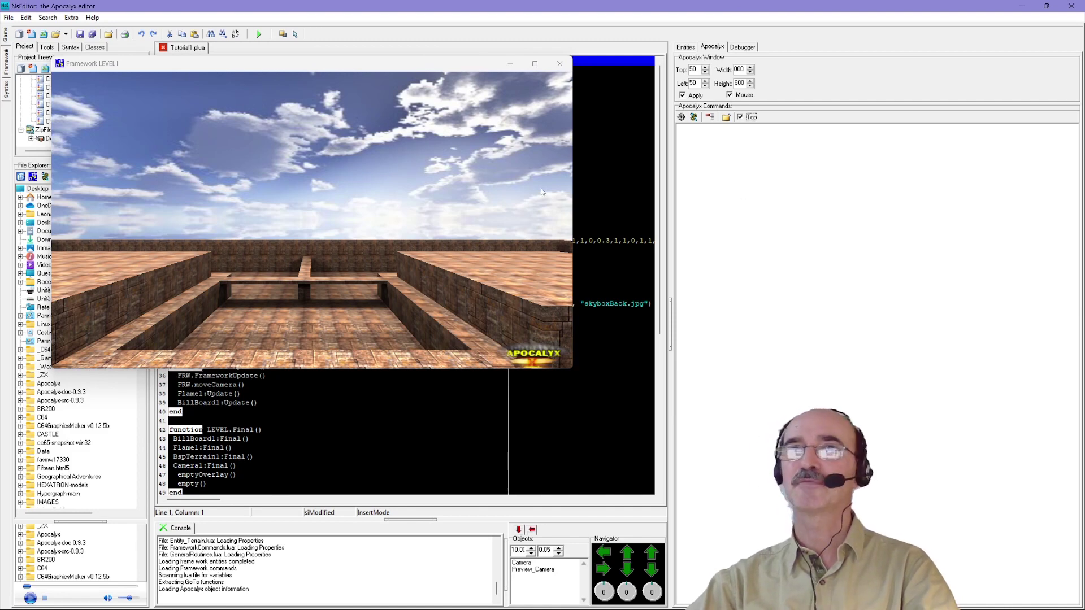
Step: Move the Framework LEVEL1 preview, uncheck Top, and bring the editor in front of it
{"action": "left_click_drag", "start_coordinate": [408, 71], "coordinate": [403, 95]}
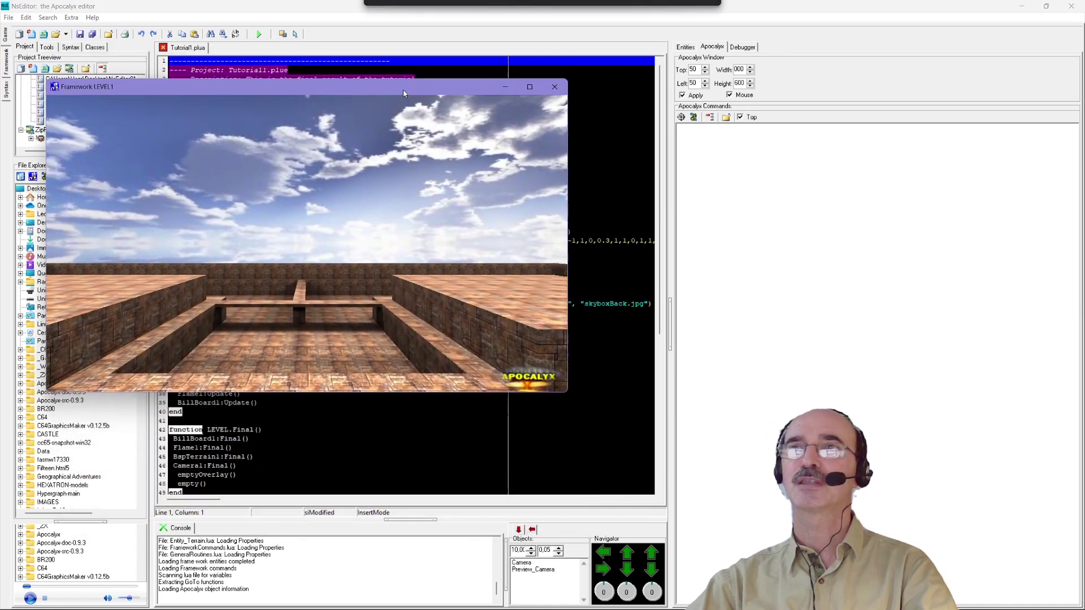
{"action": "left_click", "coordinate": [740, 117]}
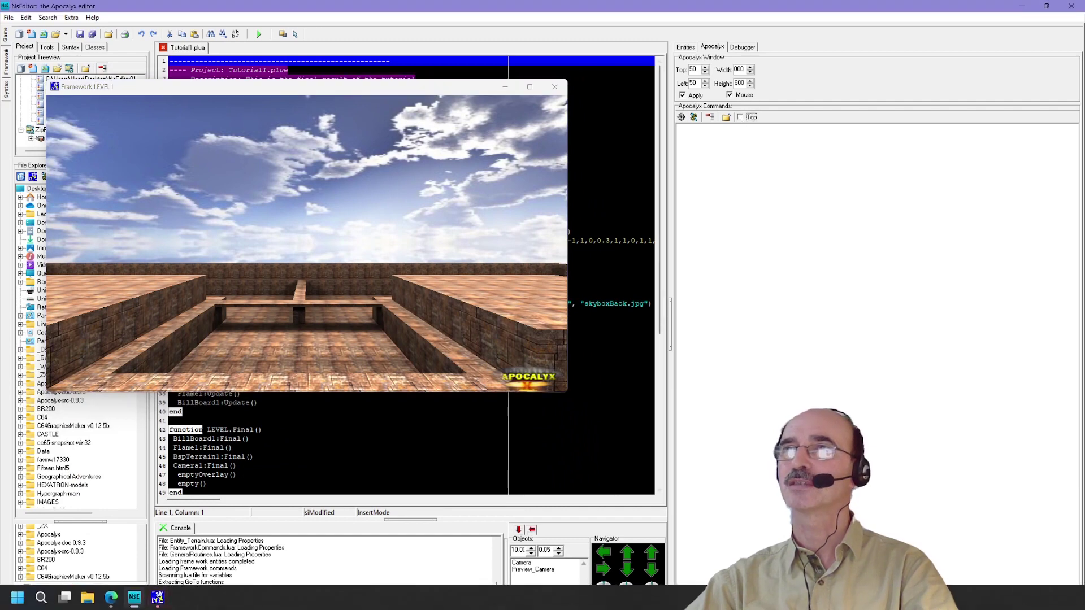
{"action": "left_click", "coordinate": [665, 10]}
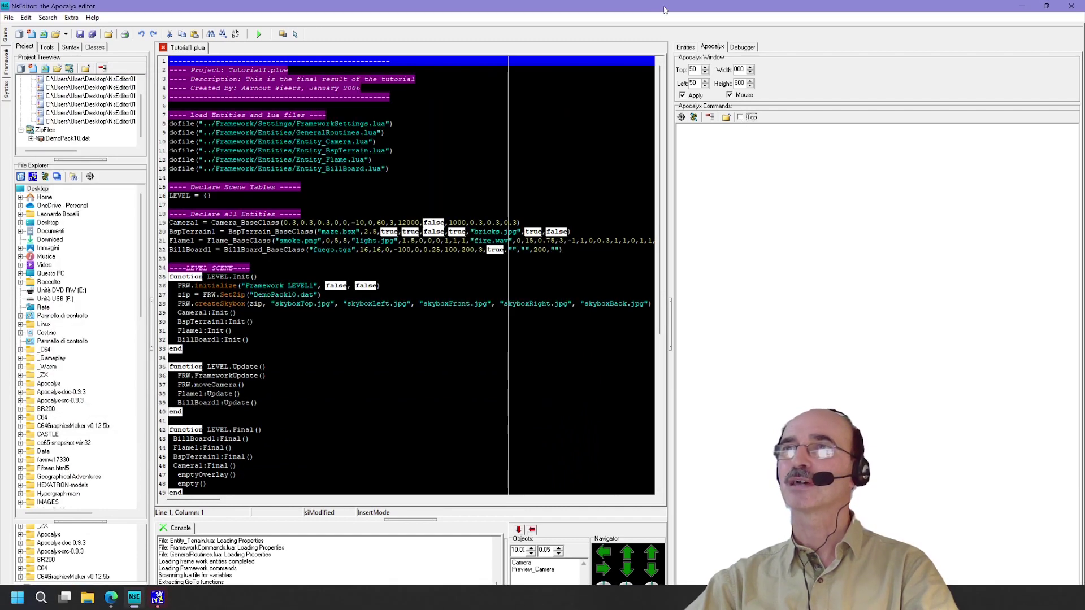
Step: Re-check Top on the preview, shift it right and down, then close it
{"action": "left_click", "coordinate": [739, 118]}
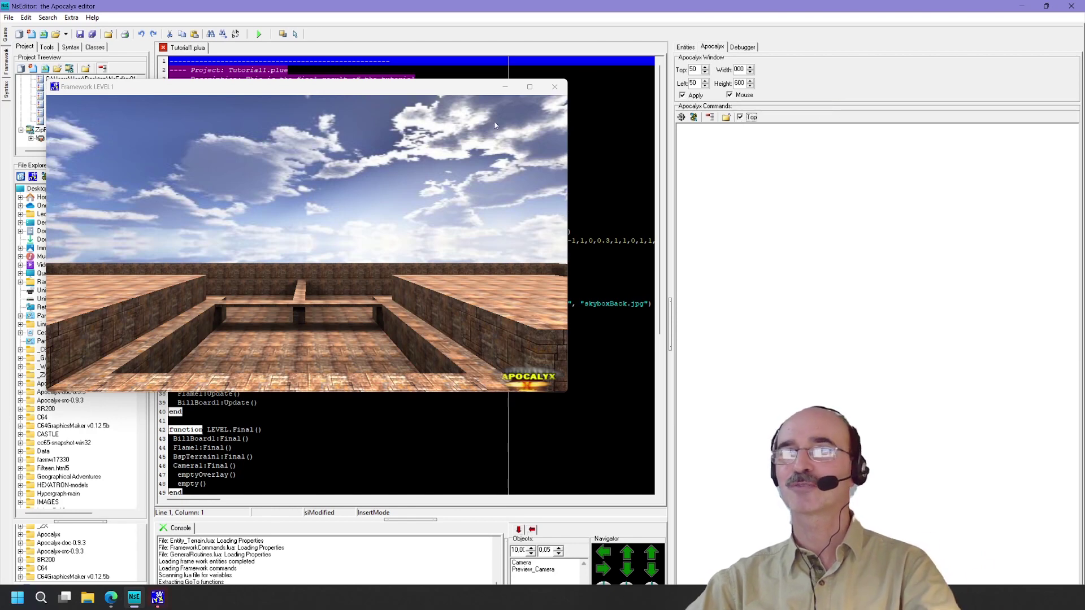
{"action": "left_click_drag", "start_coordinate": [325, 94], "coordinate": [361, 123]}
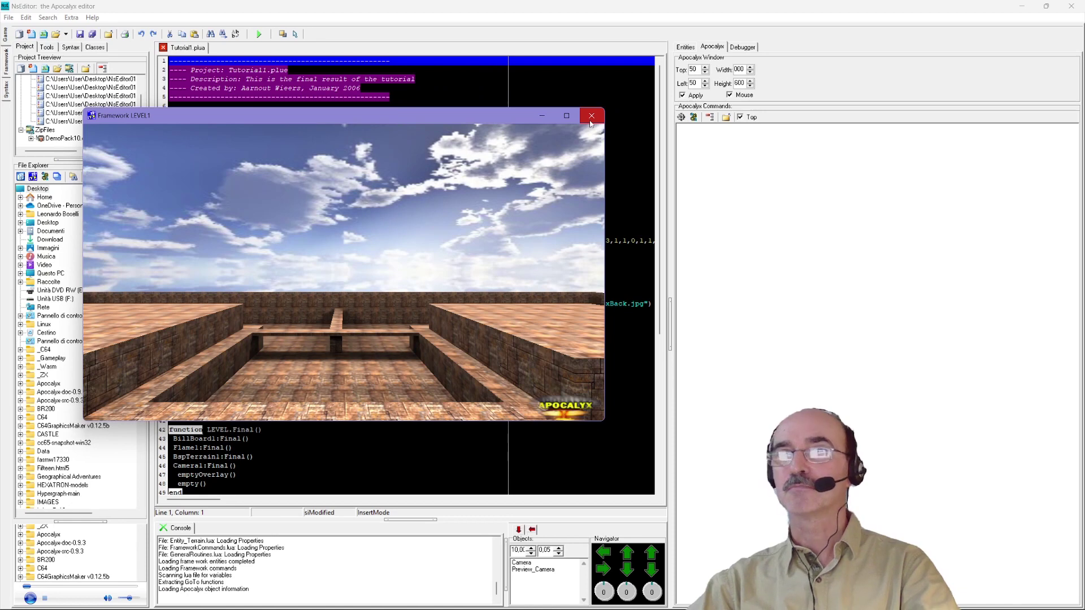
{"action": "left_click", "coordinate": [591, 117]}
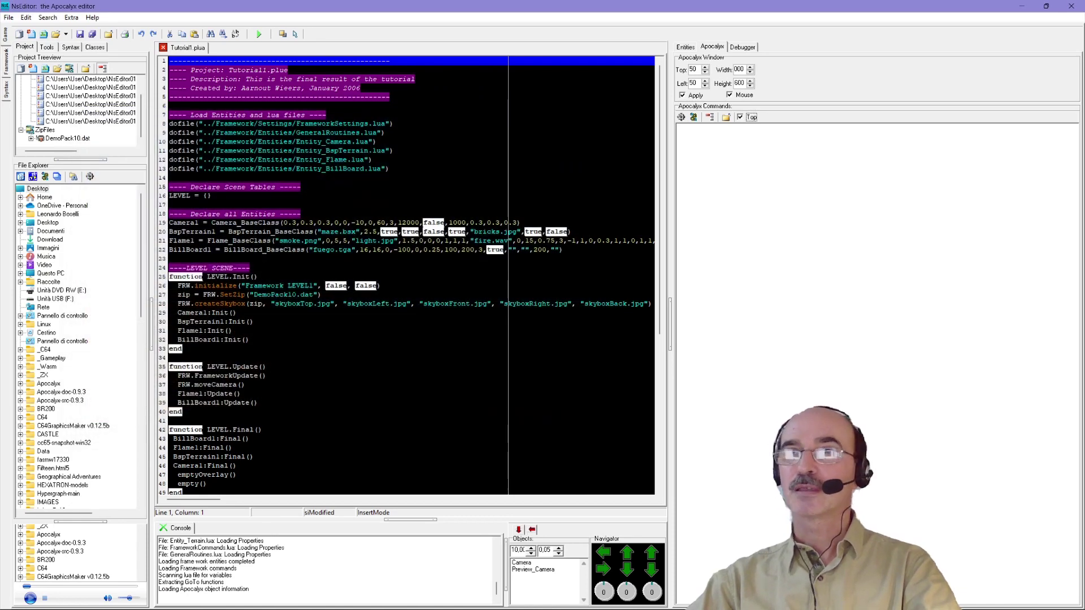
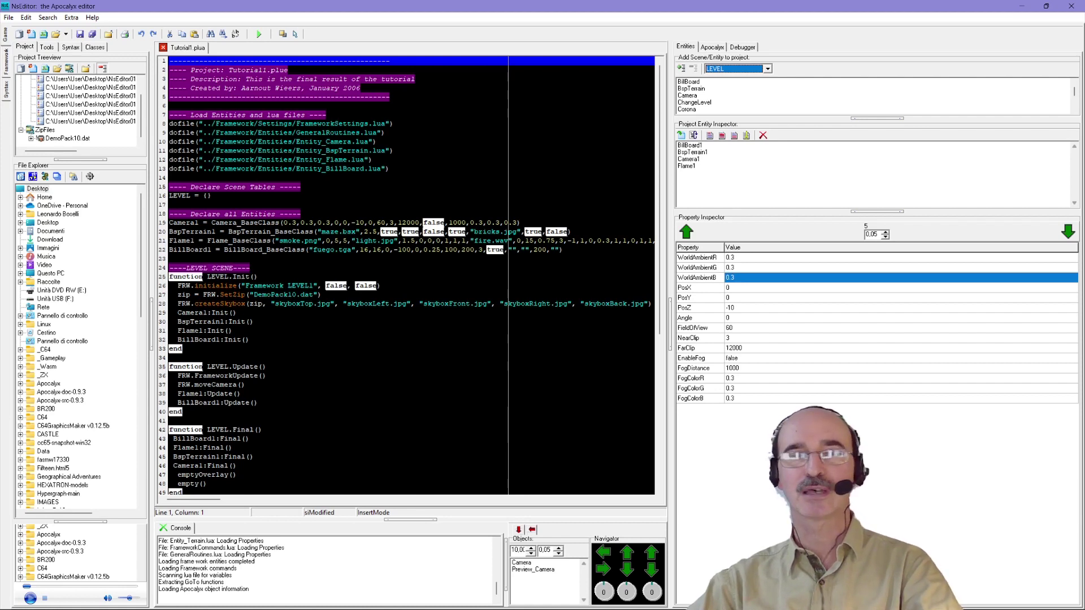
Step: Set the camera's PosY property to 100 in the Property Inspector
{"action": "left_click", "coordinate": [732, 298]}
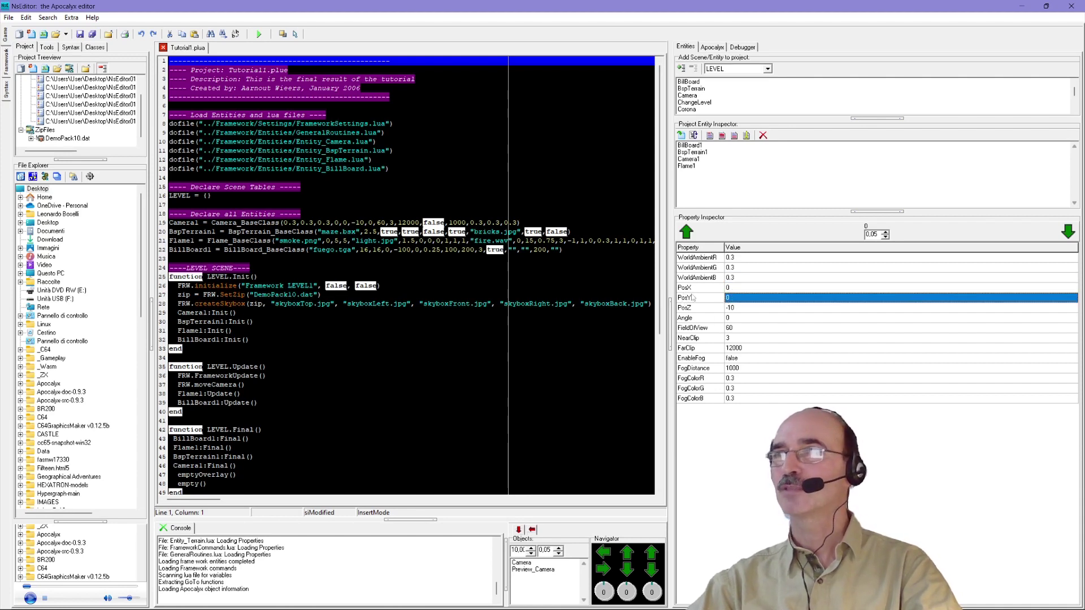
{"action": "type", "text": "100"}
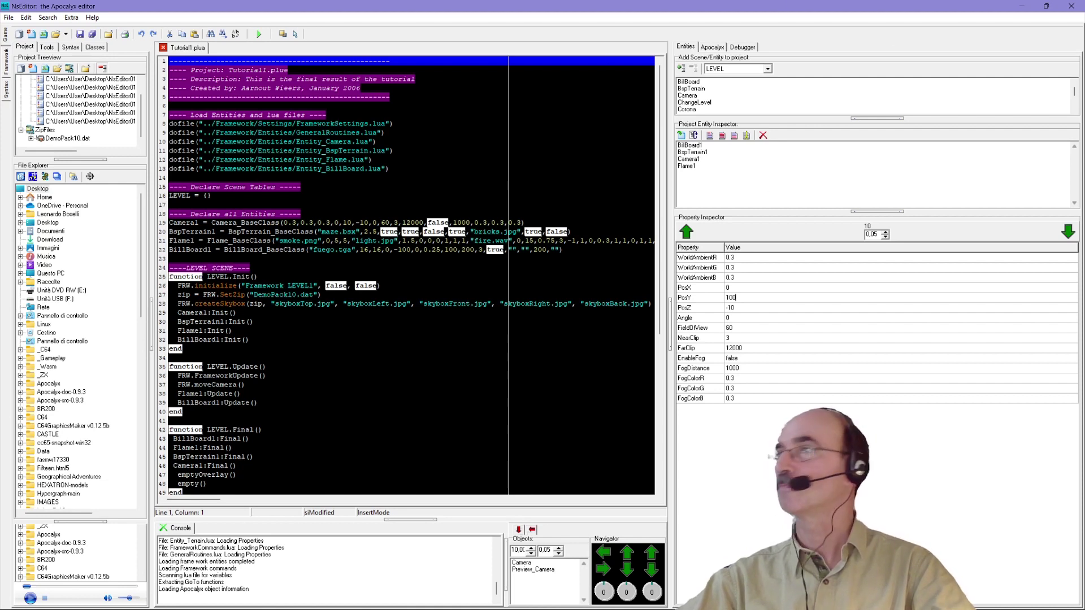
{"action": "mouse_move", "coordinate": [169, 595]}
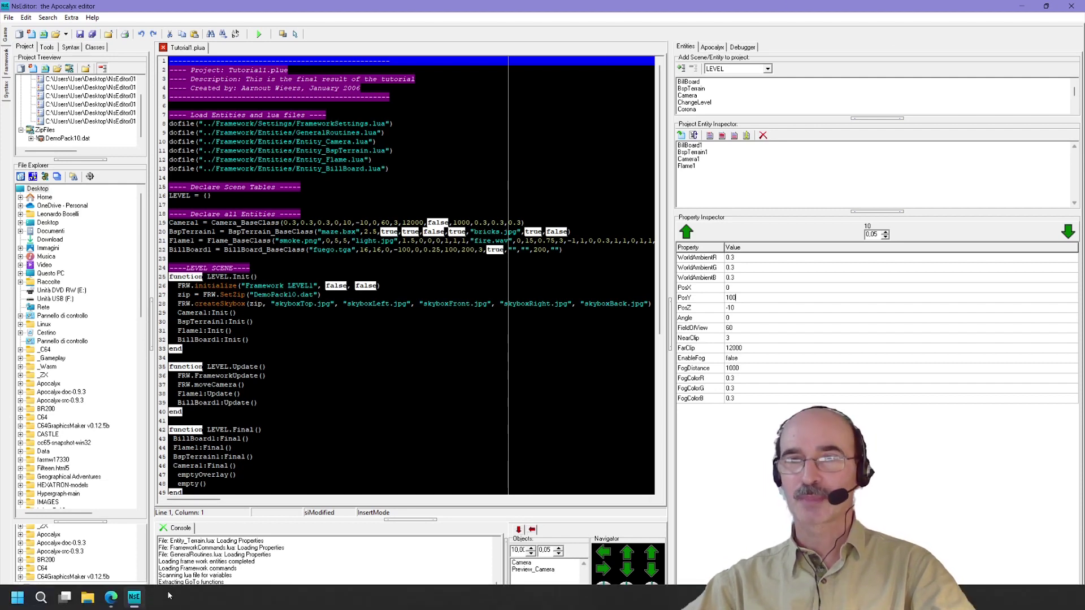
Step: Show the NsEditor user manual in Edge and scroll down to section 3.3 Tool navigator
{"action": "left_click", "coordinate": [111, 600]}
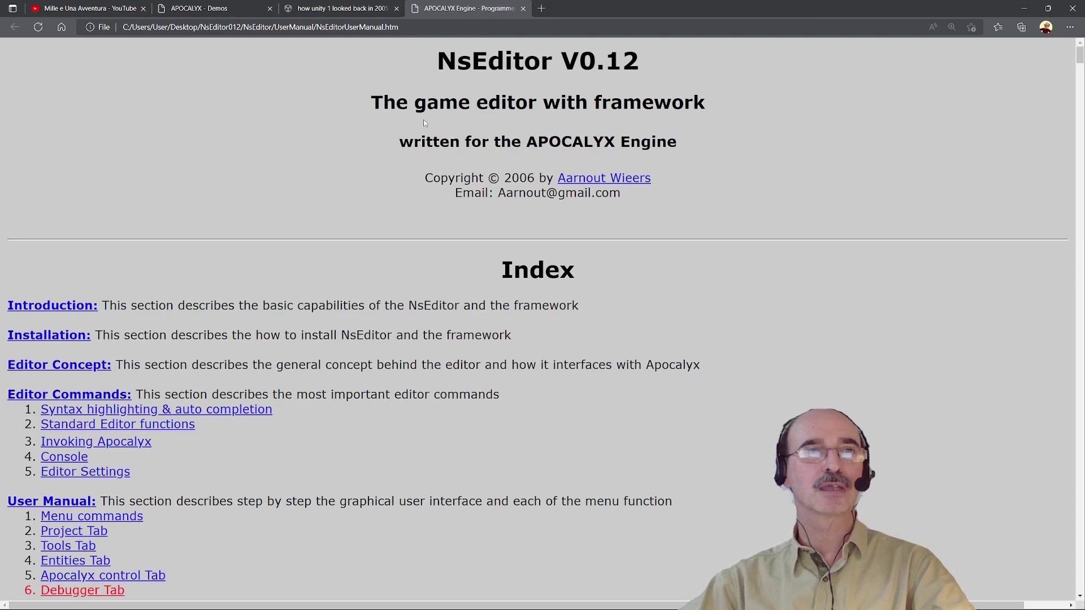
{"action": "scroll", "coordinate": [426, 123], "scroll_direction": "down", "scroll_amount": 3}
{"action": "scroll", "coordinate": [428, 125], "scroll_direction": "down", "scroll_amount": 3}
{"action": "scroll", "coordinate": [428, 126], "scroll_direction": "down", "scroll_amount": 4}
{"action": "scroll", "coordinate": [427, 125], "scroll_direction": "down", "scroll_amount": 2}
{"action": "scroll", "coordinate": [425, 127], "scroll_direction": "down", "scroll_amount": 2}
{"action": "scroll", "coordinate": [425, 127], "scroll_direction": "down", "scroll_amount": 3}
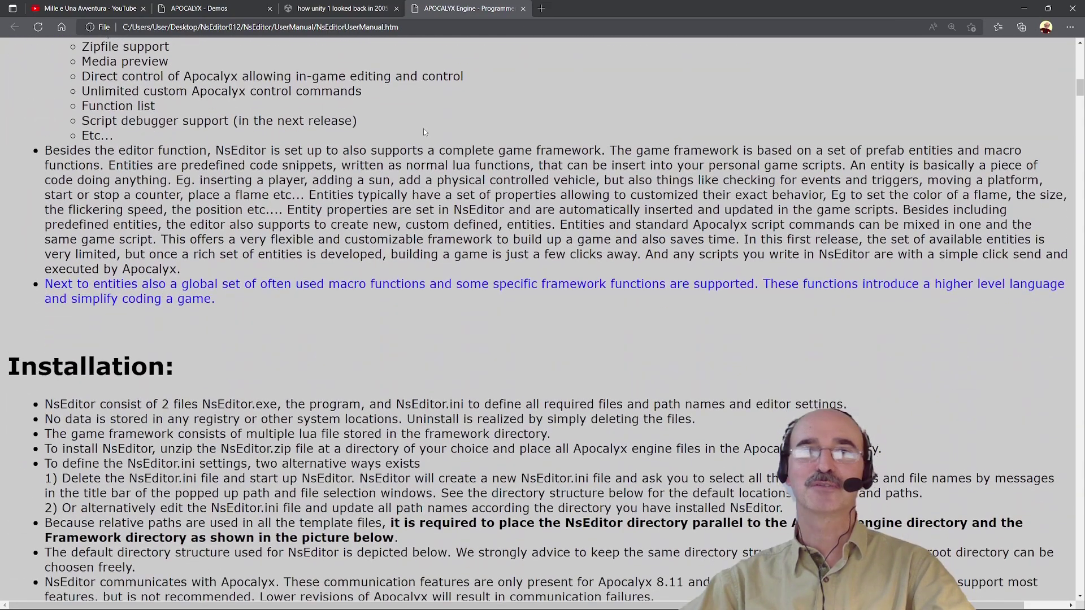
{"action": "scroll", "coordinate": [423, 128], "scroll_direction": "down", "scroll_amount": 2}
{"action": "scroll", "coordinate": [424, 133], "scroll_direction": "down", "scroll_amount": 3}
{"action": "scroll", "coordinate": [424, 133], "scroll_direction": "down", "scroll_amount": 4}
{"action": "scroll", "coordinate": [423, 135], "scroll_direction": "down", "scroll_amount": 4}
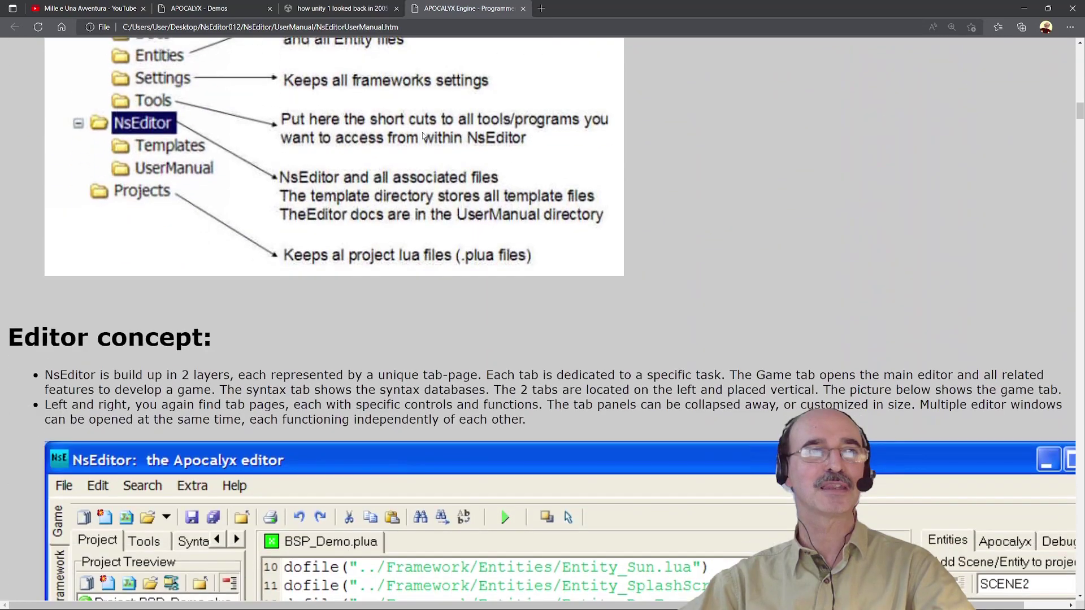
{"action": "scroll", "coordinate": [422, 136], "scroll_direction": "down", "scroll_amount": 2}
{"action": "scroll", "coordinate": [423, 135], "scroll_direction": "down", "scroll_amount": 2}
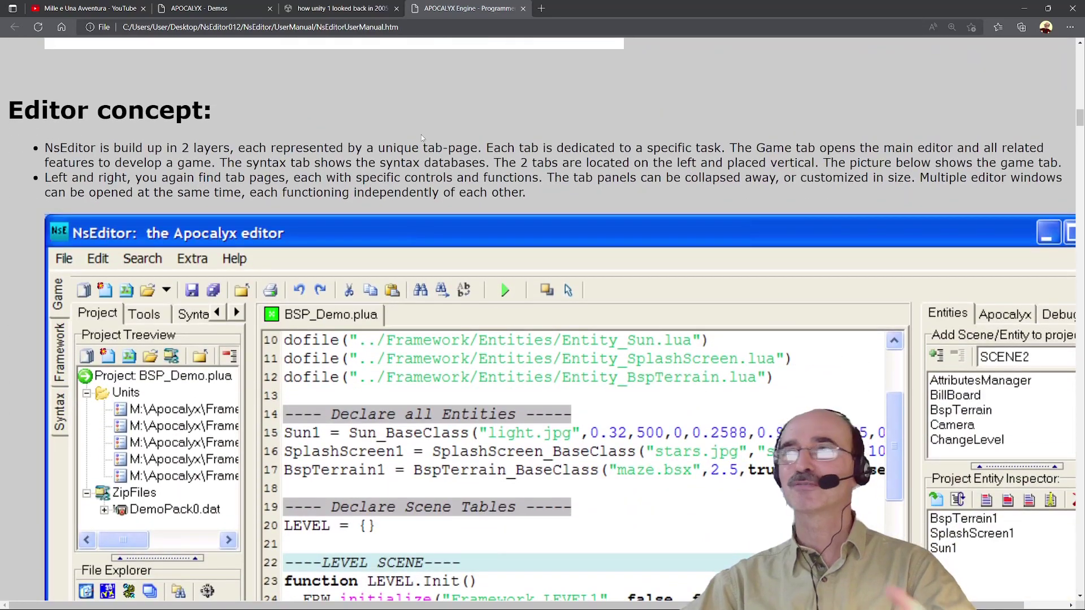
{"action": "scroll", "coordinate": [421, 136], "scroll_direction": "down", "scroll_amount": 4}
{"action": "scroll", "coordinate": [422, 135], "scroll_direction": "down", "scroll_amount": 2}
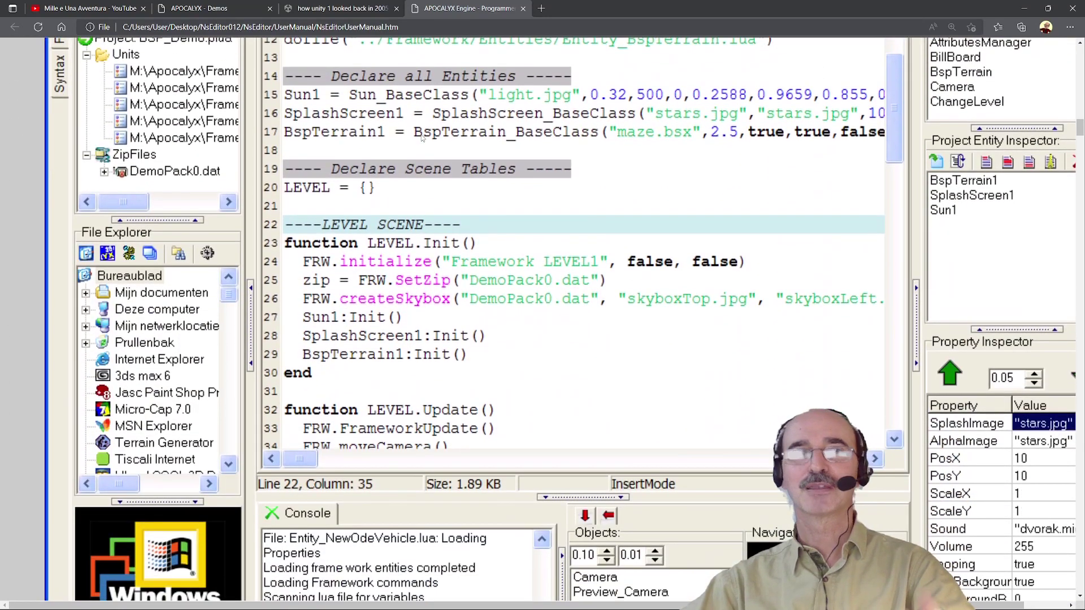
{"action": "scroll", "coordinate": [422, 135], "scroll_direction": "down", "scroll_amount": 4}
{"action": "scroll", "coordinate": [421, 136], "scroll_direction": "down", "scroll_amount": 5}
{"action": "scroll", "coordinate": [421, 139], "scroll_direction": "down", "scroll_amount": 1}
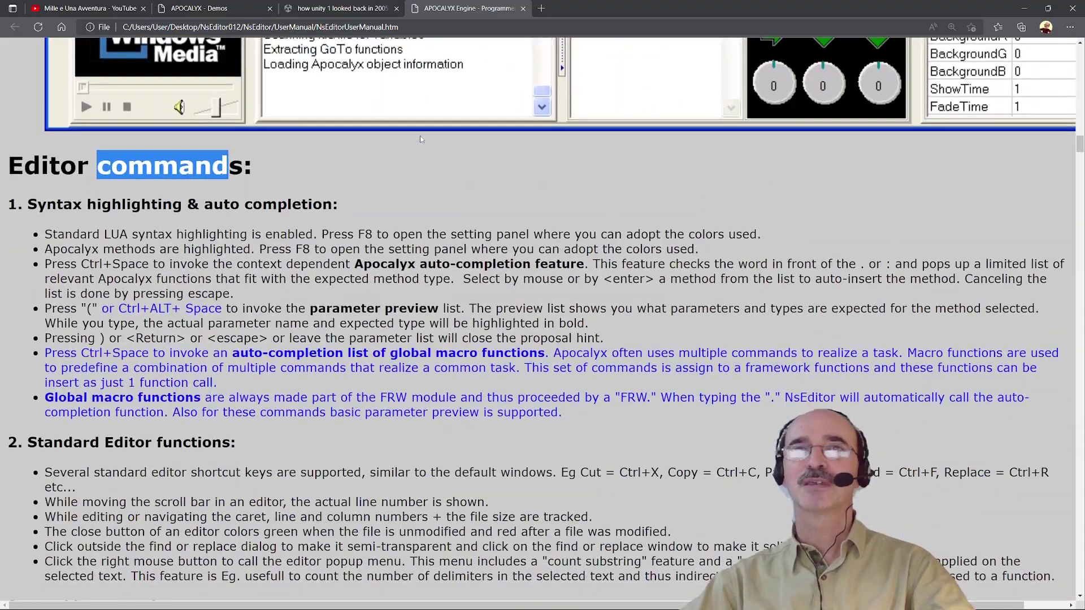
{"action": "scroll", "coordinate": [420, 139], "scroll_direction": "down", "scroll_amount": 8}
{"action": "scroll", "coordinate": [420, 139], "scroll_direction": "down", "scroll_amount": 1}
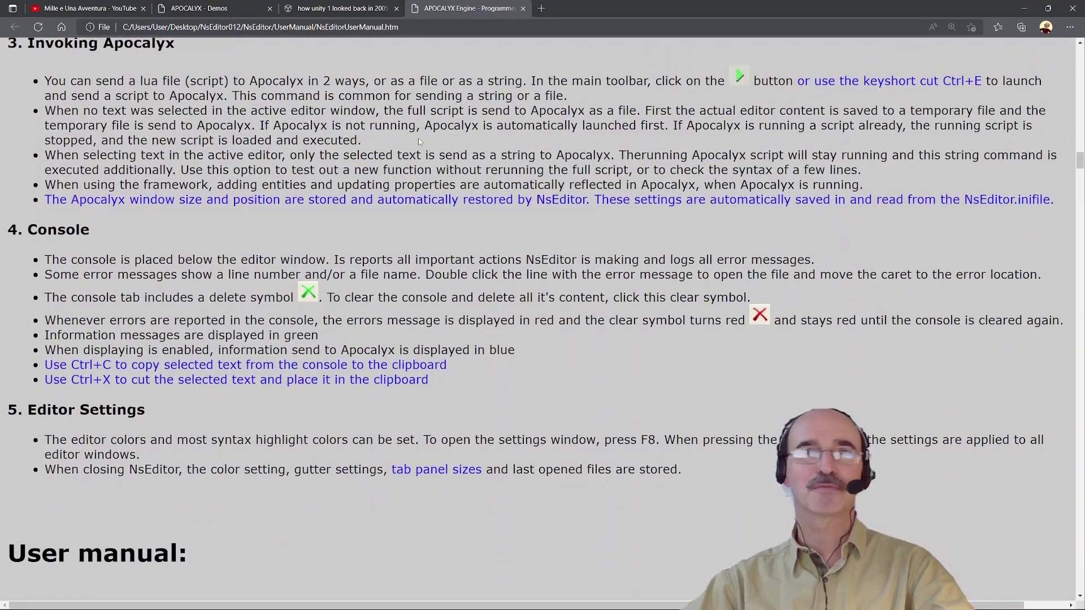
{"action": "scroll", "coordinate": [418, 138], "scroll_direction": "down", "scroll_amount": 4}
{"action": "scroll", "coordinate": [419, 142], "scroll_direction": "down", "scroll_amount": 4}
{"action": "scroll", "coordinate": [420, 141], "scroll_direction": "down", "scroll_amount": 3}
{"action": "scroll", "coordinate": [420, 141], "scroll_direction": "down", "scroll_amount": 6}
{"action": "scroll", "coordinate": [421, 139], "scroll_direction": "down", "scroll_amount": 2}
{"action": "scroll", "coordinate": [420, 140], "scroll_direction": "down", "scroll_amount": 8}
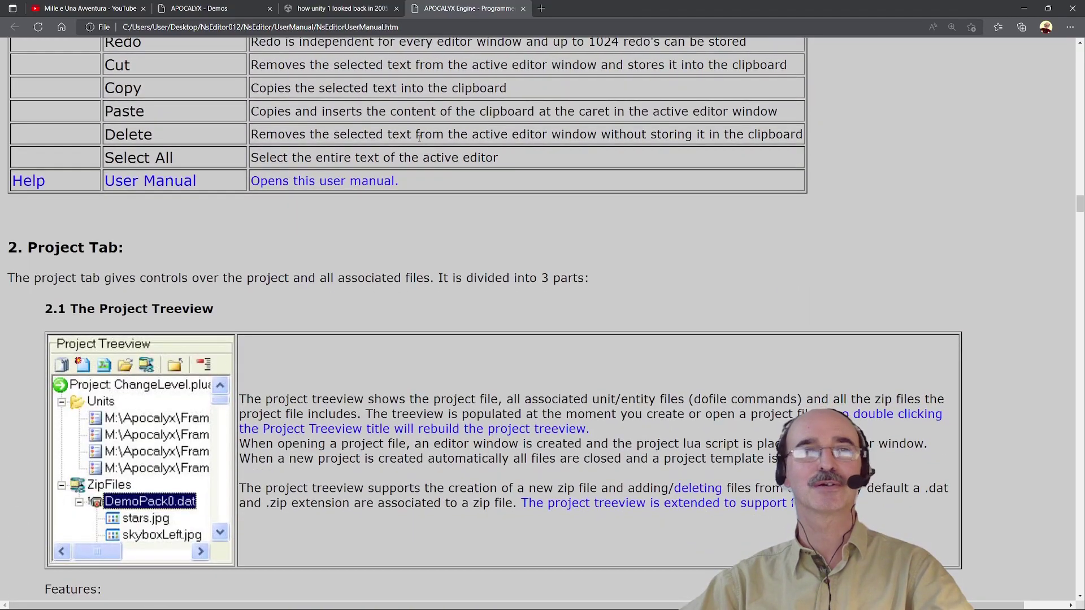
{"action": "scroll", "coordinate": [419, 146], "scroll_direction": "down", "scroll_amount": 3}
{"action": "scroll", "coordinate": [418, 146], "scroll_direction": "down", "scroll_amount": 3}
{"action": "scroll", "coordinate": [416, 145], "scroll_direction": "down", "scroll_amount": 6}
{"action": "scroll", "coordinate": [417, 145], "scroll_direction": "down", "scroll_amount": 3}
{"action": "scroll", "coordinate": [416, 147], "scroll_direction": "down", "scroll_amount": 8}
{"action": "scroll", "coordinate": [416, 150], "scroll_direction": "down", "scroll_amount": 9}
{"action": "scroll", "coordinate": [415, 152], "scroll_direction": "down", "scroll_amount": 5}
{"action": "scroll", "coordinate": [415, 152], "scroll_direction": "down", "scroll_amount": 10}
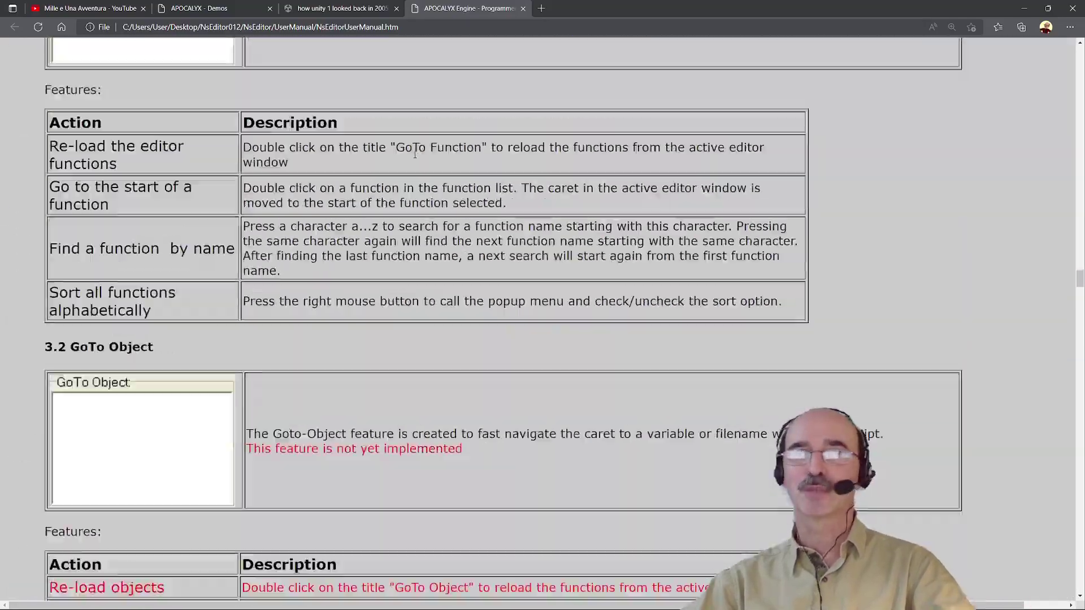
{"action": "scroll", "coordinate": [408, 157], "scroll_direction": "down", "scroll_amount": 8}
{"action": "scroll", "coordinate": [408, 157], "scroll_direction": "down", "scroll_amount": 1}
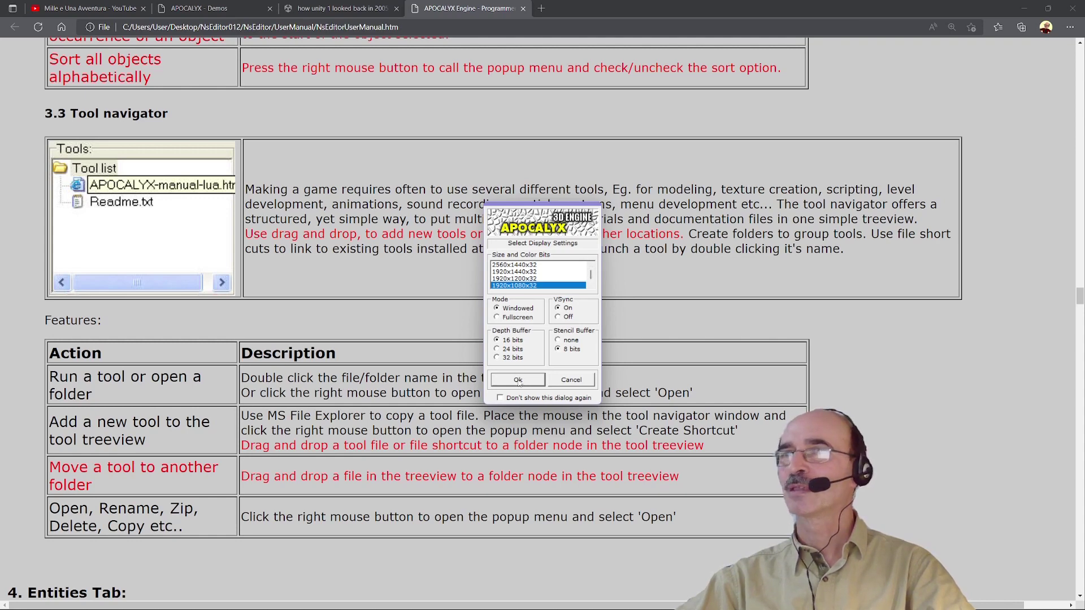
Step: Accept the 1920x1080x32 windowed display settings and run the UrbanTactics.lua demo (option 5)
{"action": "left_click", "coordinate": [518, 381]}
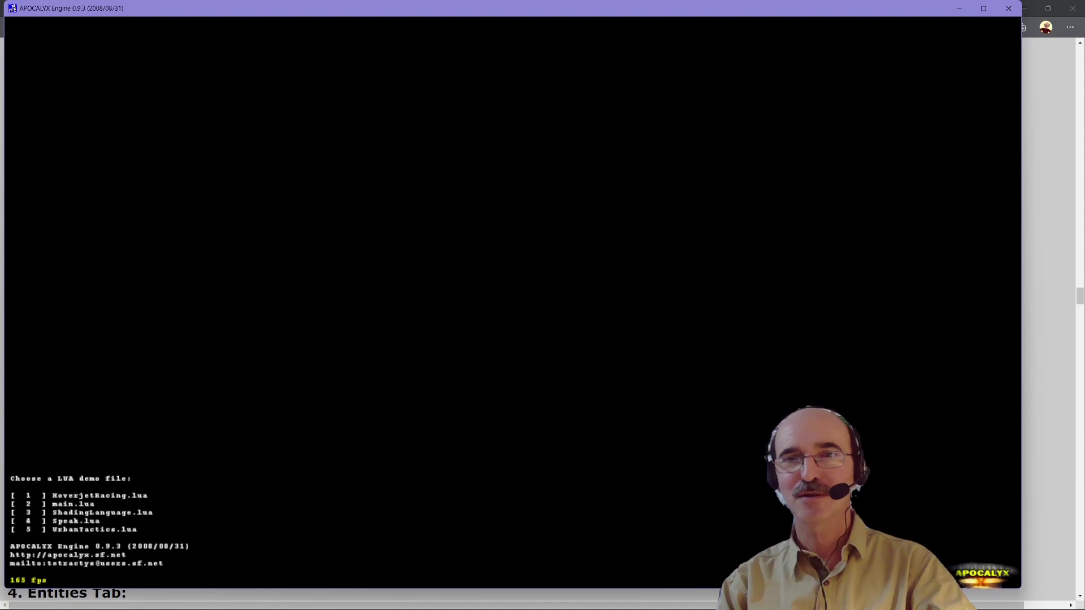
{"action": "key", "text": "5"}
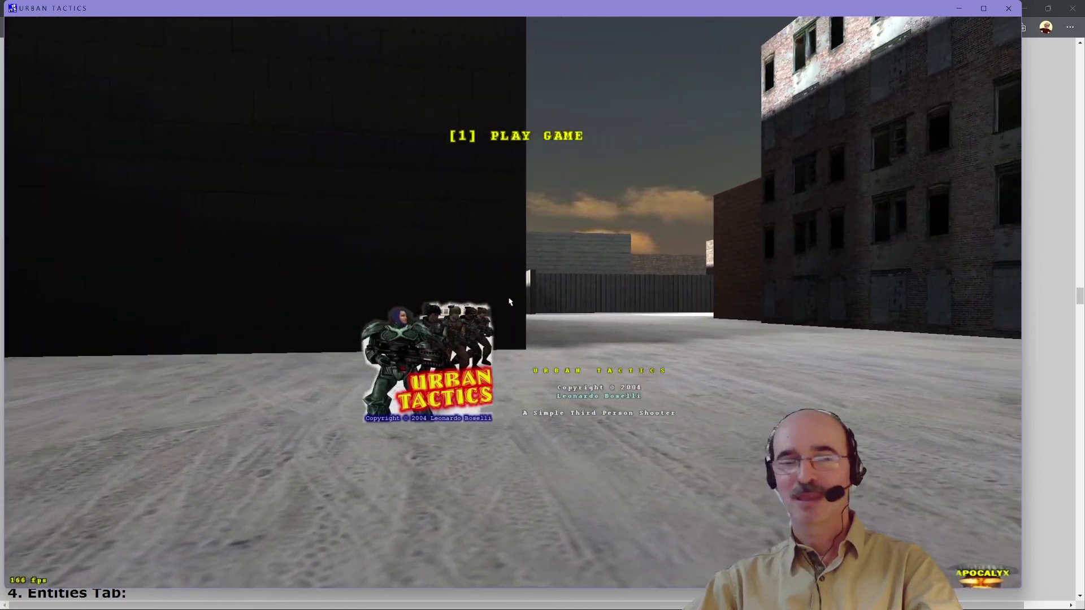
Step: Start the Urban Tactics game and turn the soldier left and right to survey the square
{"action": "key", "text": "1"}
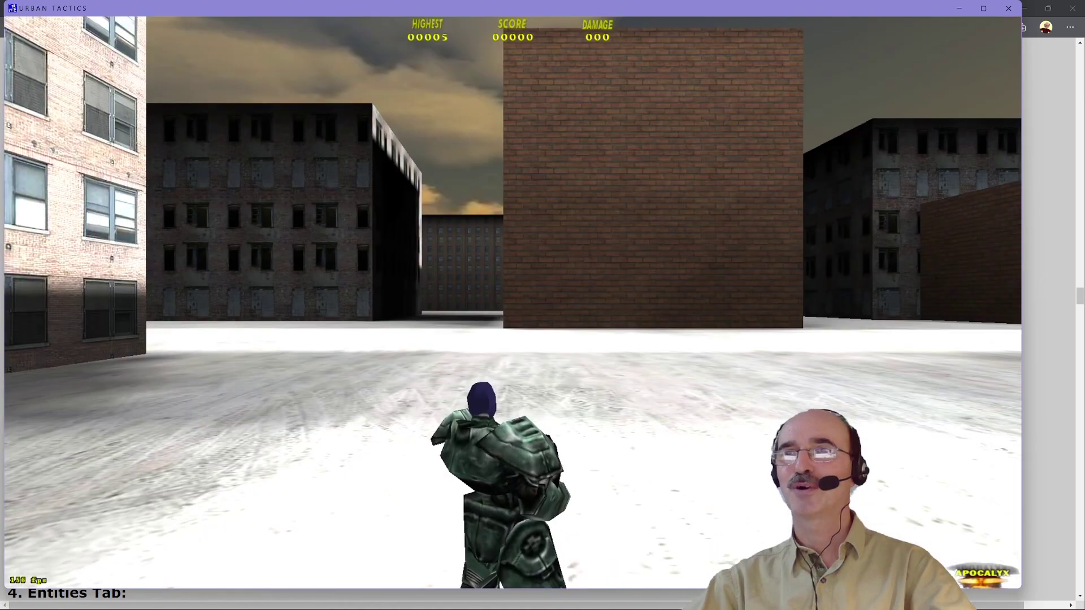
{"action": "key", "text": "Left"}
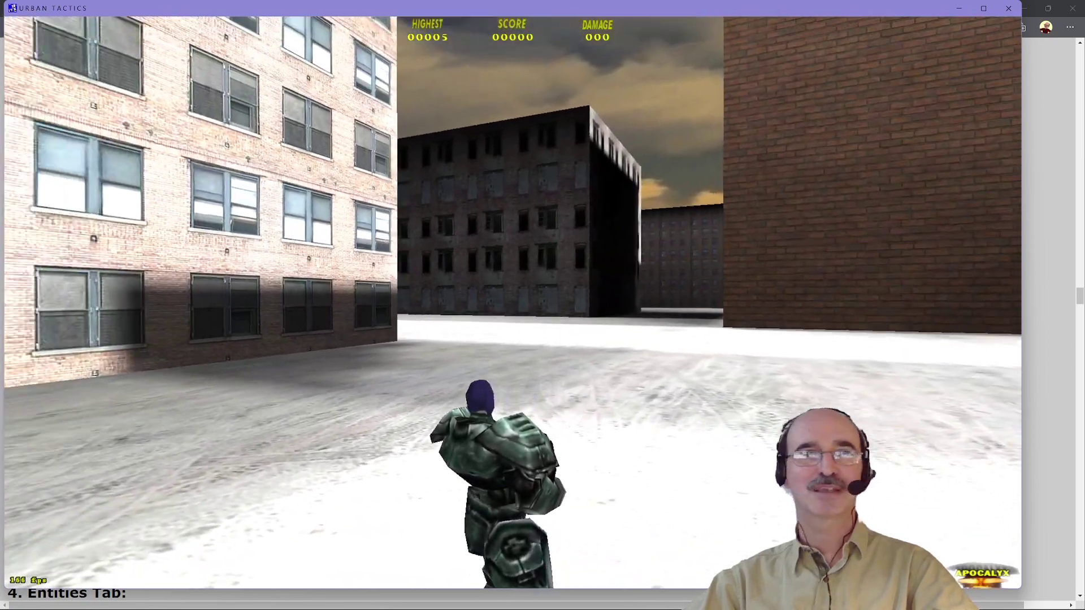
{"action": "key", "text": "Left"}
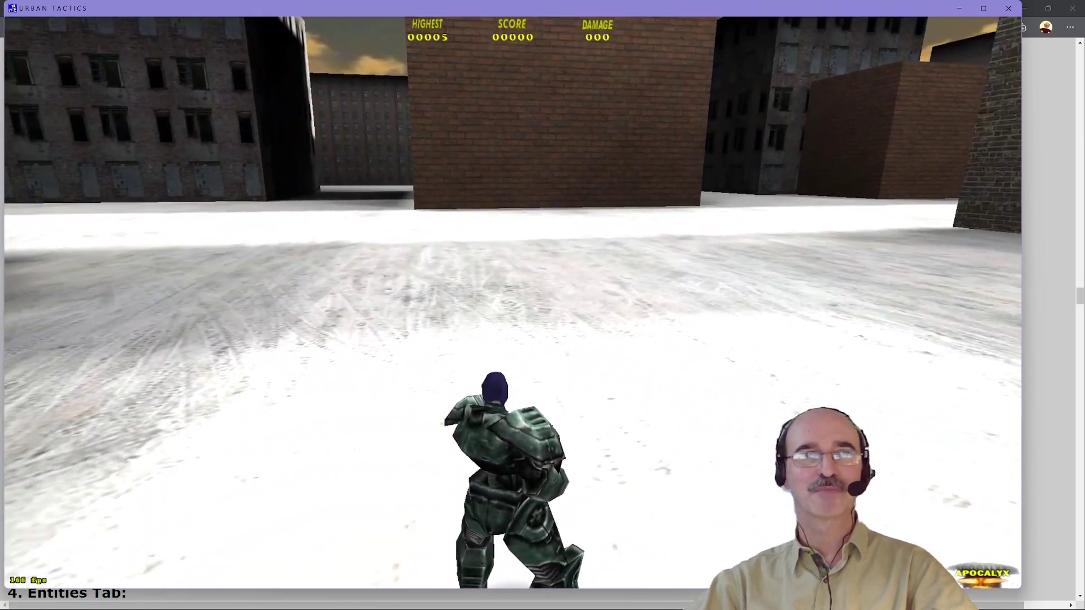
{"action": "key", "text": "Left"}
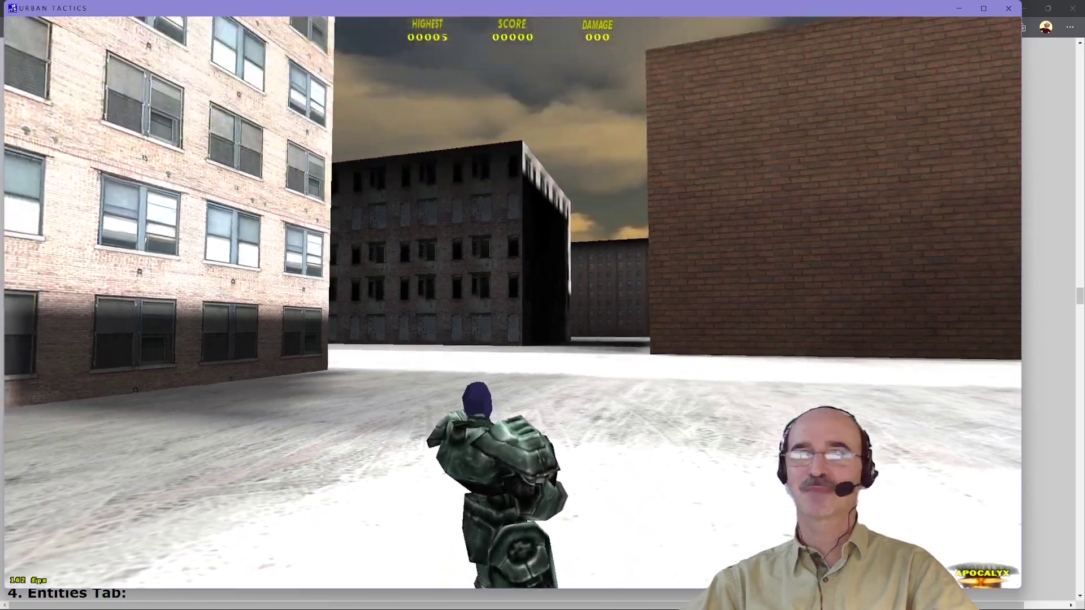
{"action": "key", "text": "Left"}
{"action": "key", "text": "Left"}
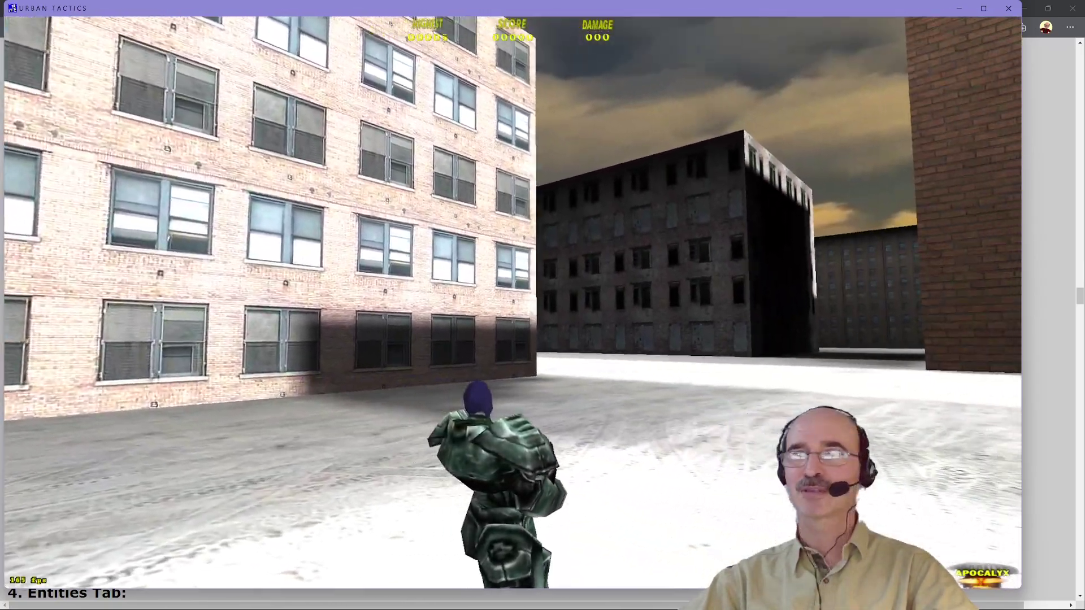
{"action": "key", "text": "Right"}
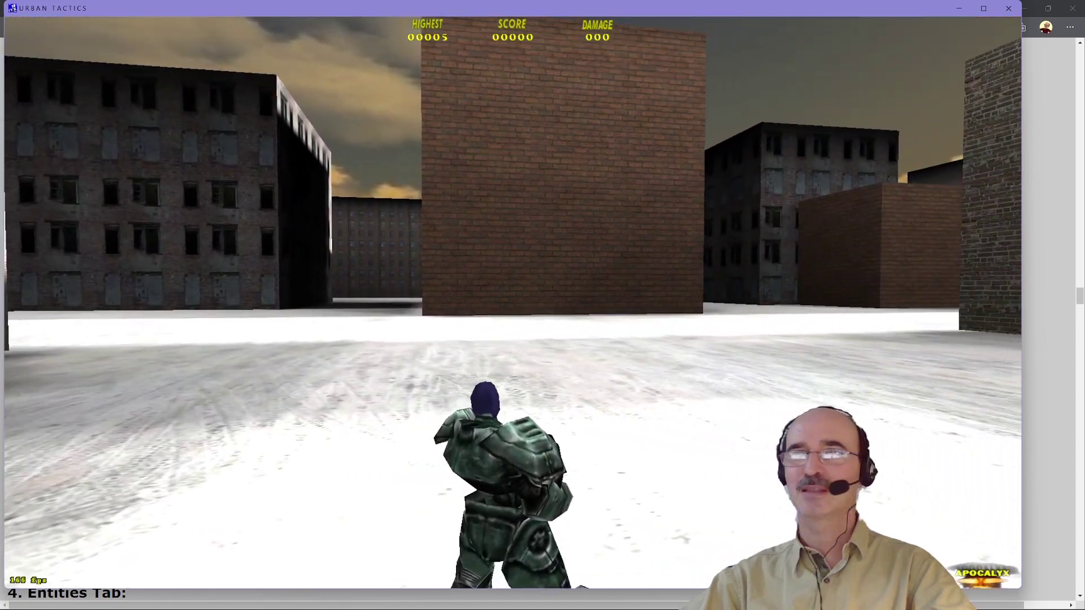
{"action": "key", "text": "Right"}
{"action": "key", "text": "Left"}
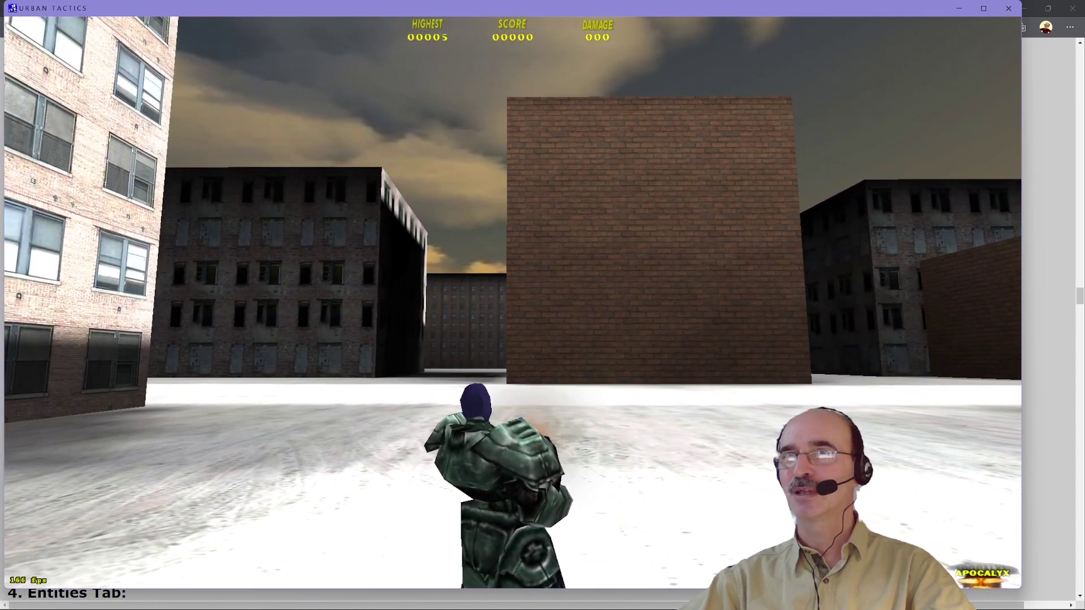
Step: Fire the soldier's weapon several times while turning left and right
{"action": "key", "text": "Right"}
{"action": "key", "text": "ctrl"}
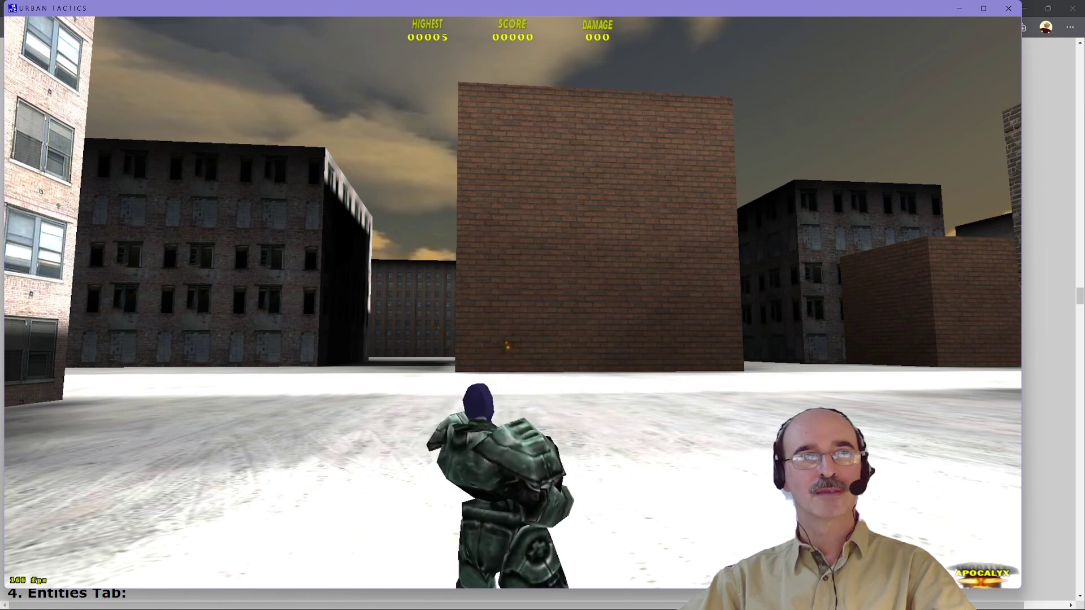
{"action": "key", "text": "ctrl"}
{"action": "key", "text": "Left"}
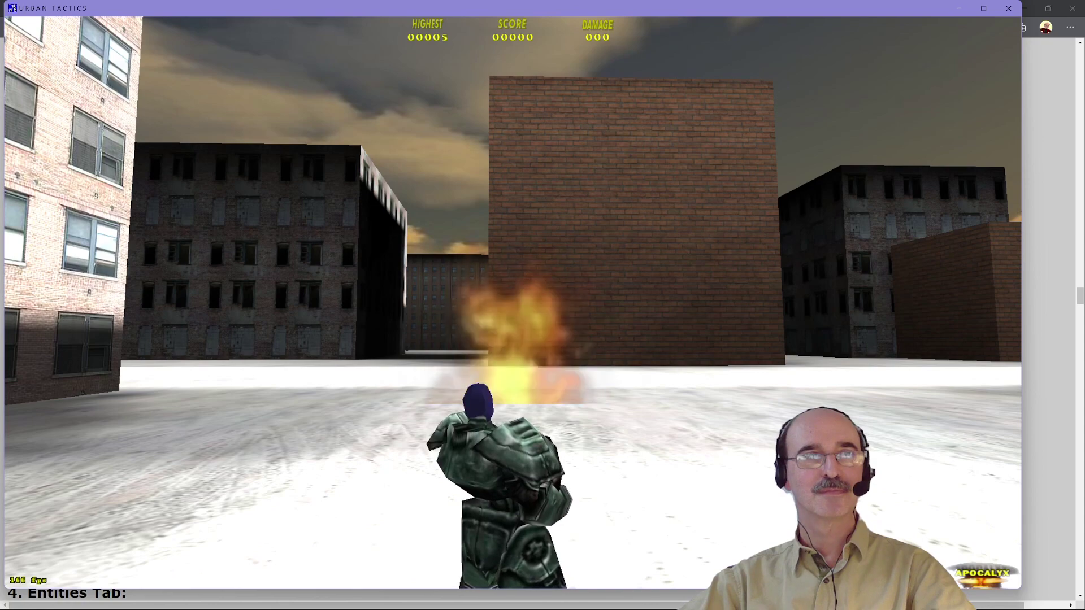
{"action": "key", "text": "Left"}
{"action": "key", "text": "ctrl"}
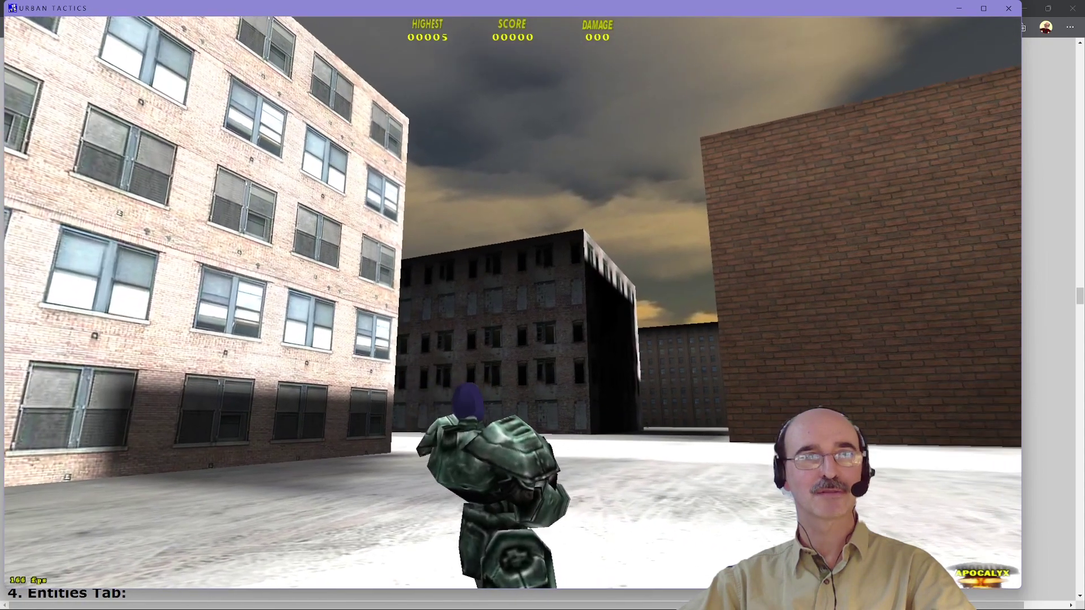
Step: Walk the soldier toward the dark building and turn around the brick wall corner
{"action": "key", "text": "Up"}
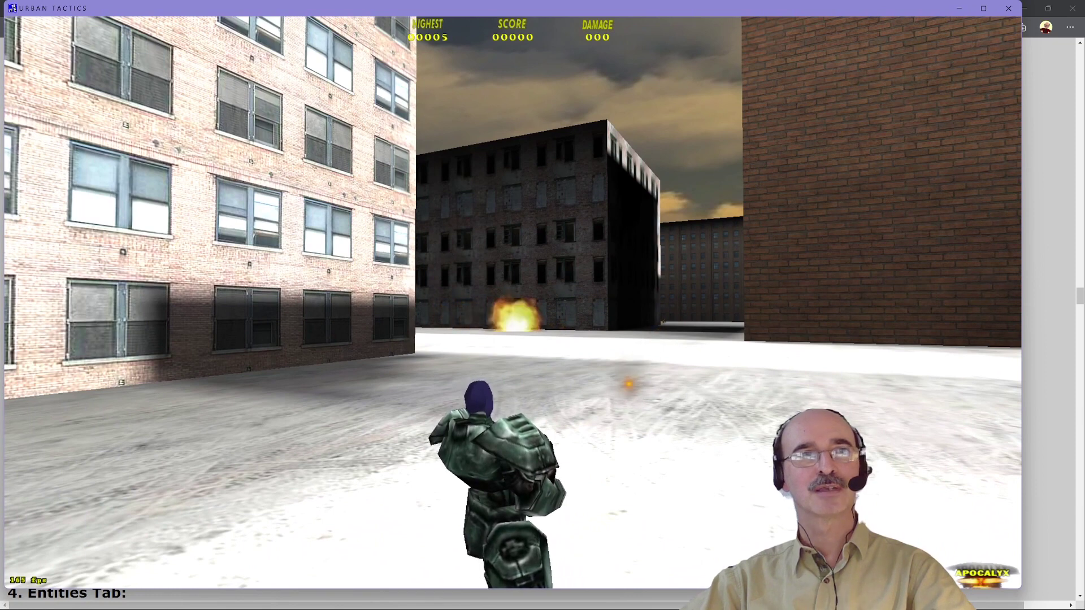
{"action": "key", "text": "Right"}
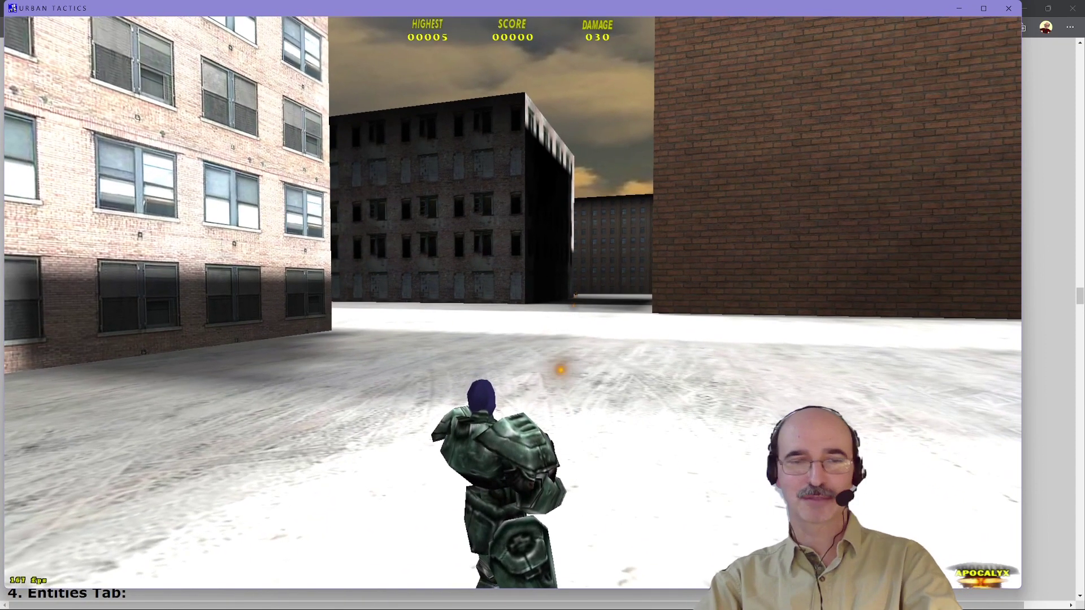
{"action": "key", "text": "Right"}
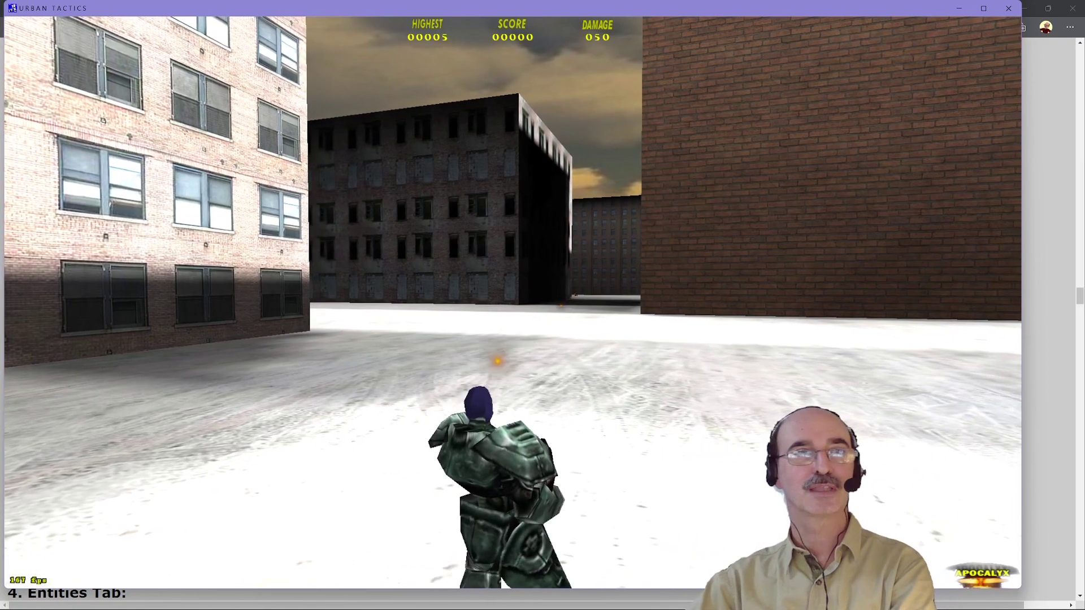
{"action": "key", "text": "Up"}
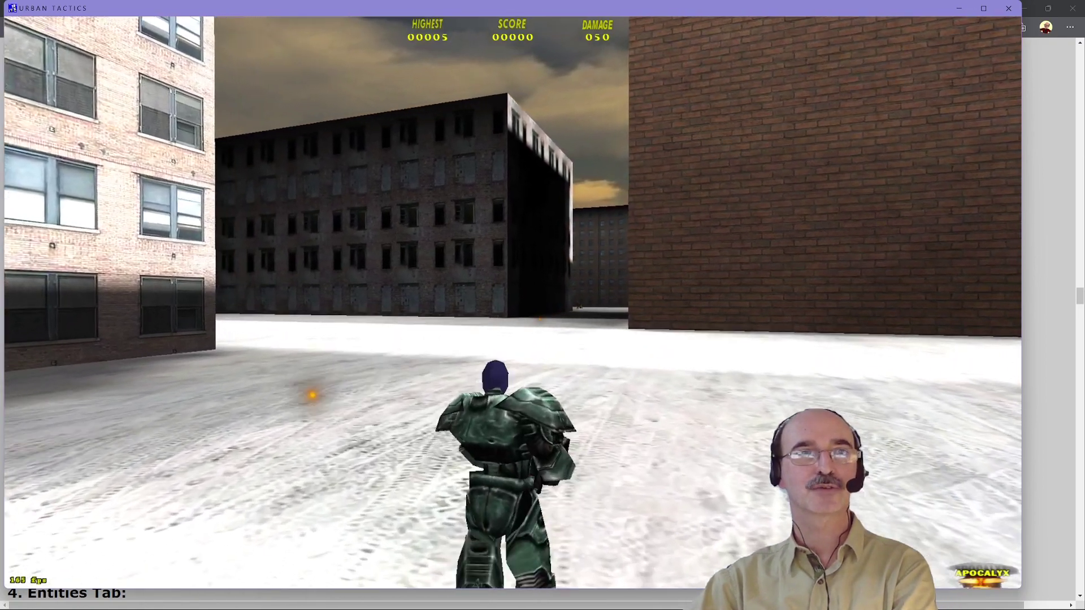
{"action": "key", "text": "Right"}
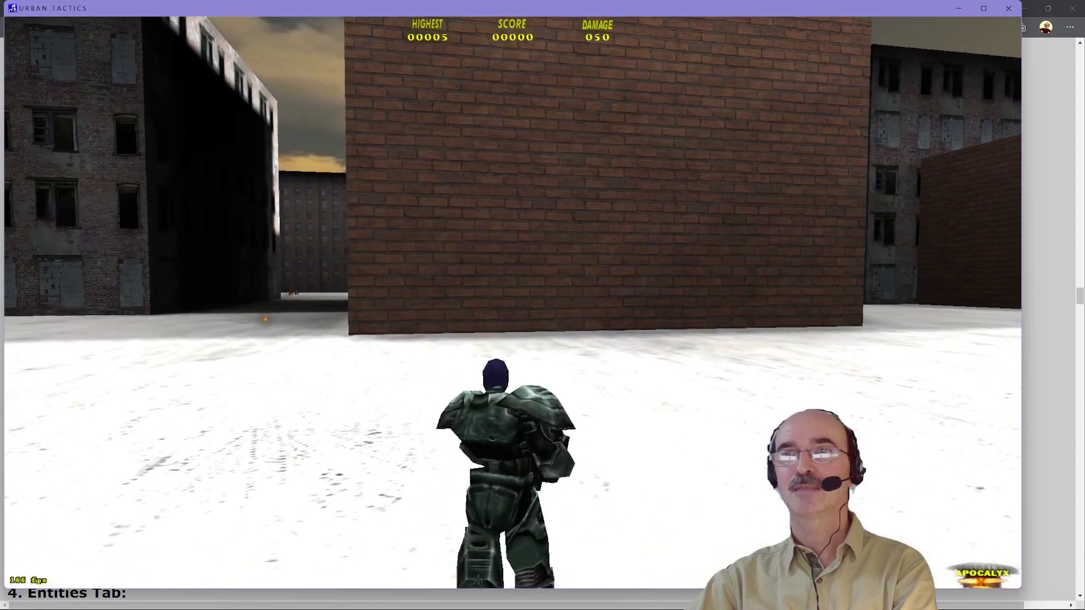
{"action": "key", "text": "Left"}
{"action": "key", "text": "Right"}
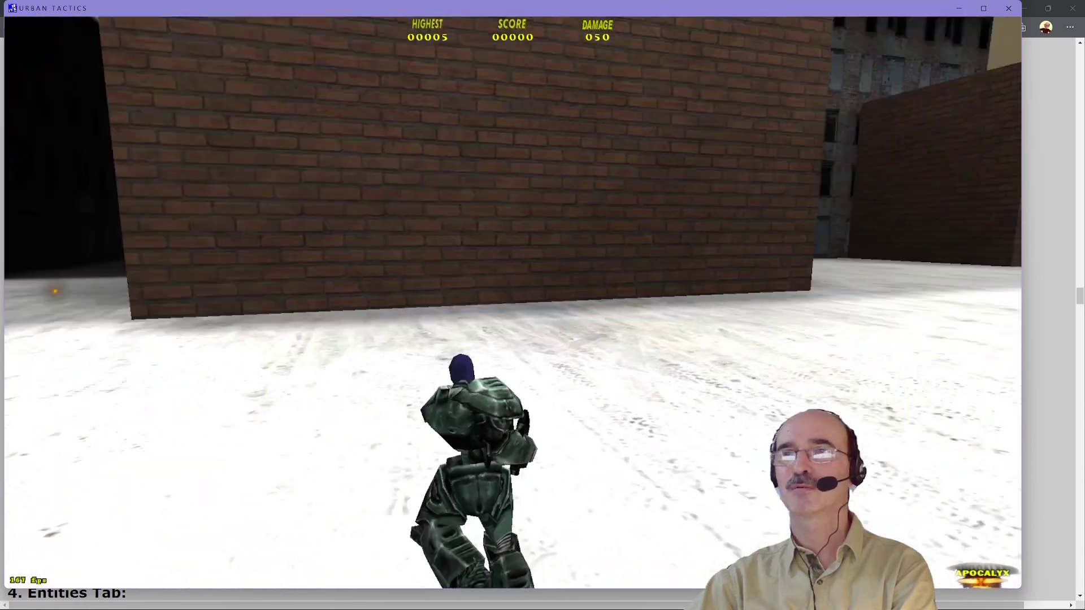
{"action": "key", "text": "Left"}
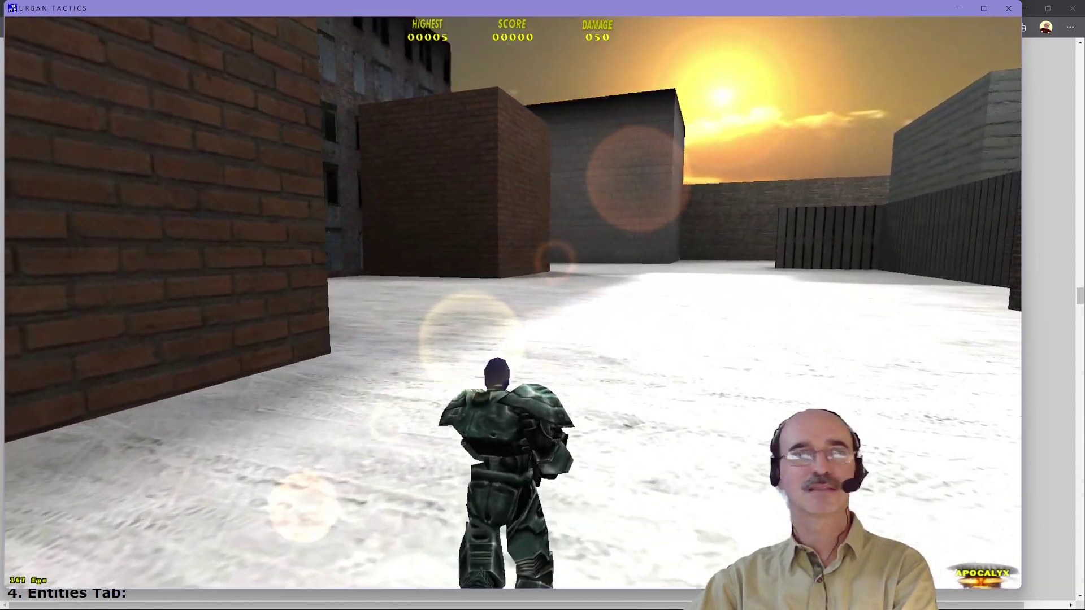
{"action": "key", "text": "Left"}
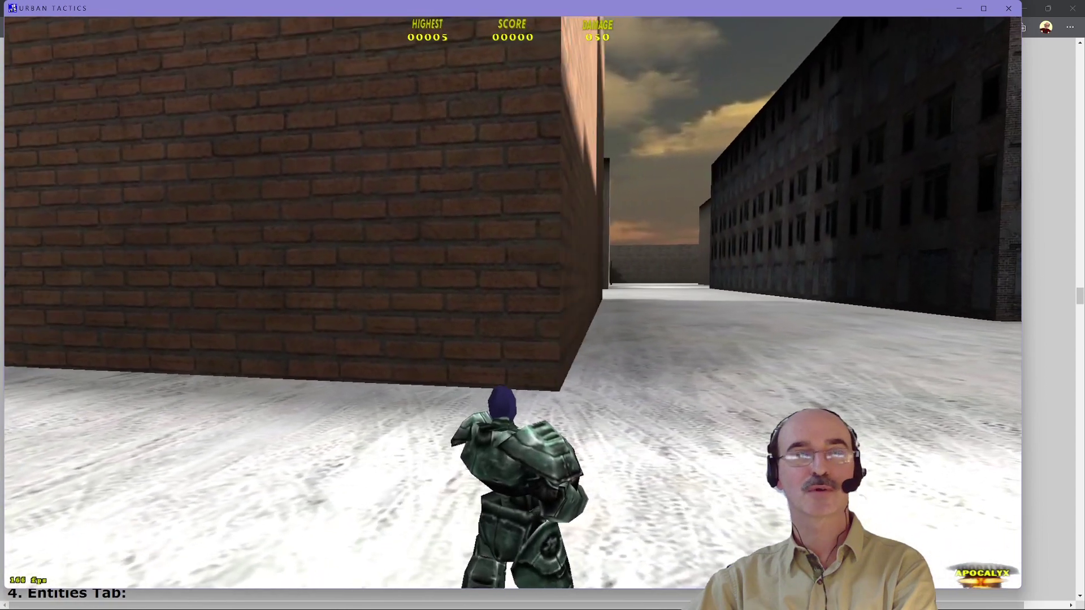
{"action": "key", "text": "Left"}
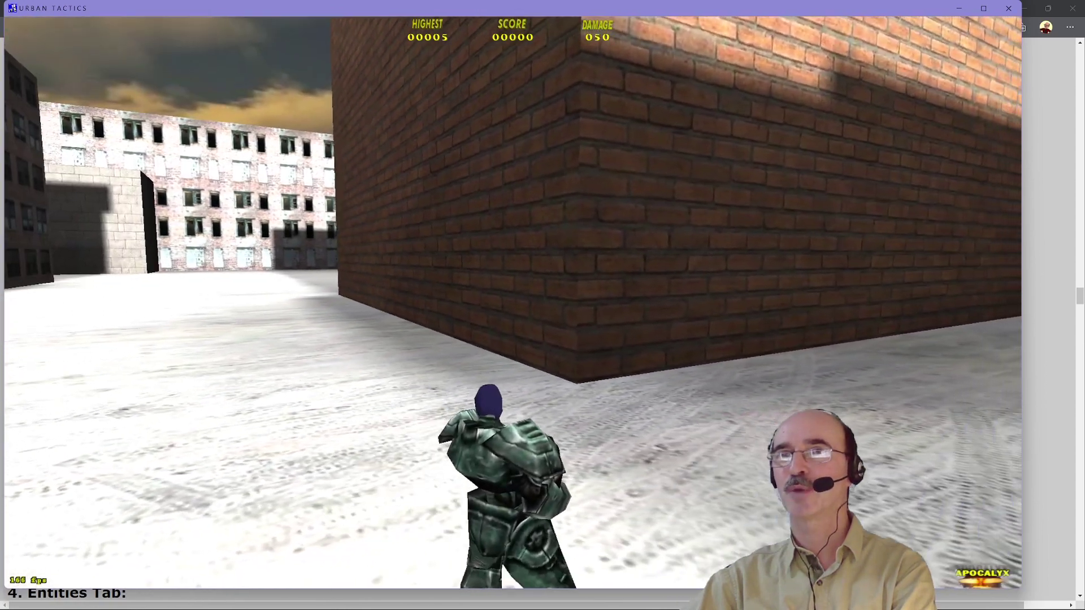
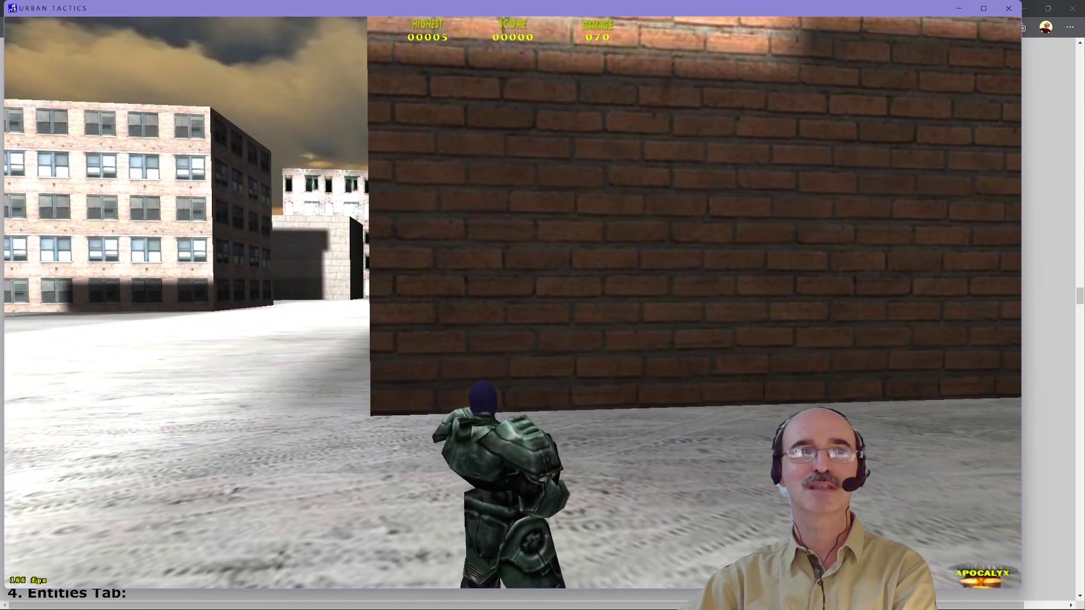
Step: Turn left and right to shoot enemy soldiers, then run up to the fallen enemy
{"action": "key", "text": "Left"}
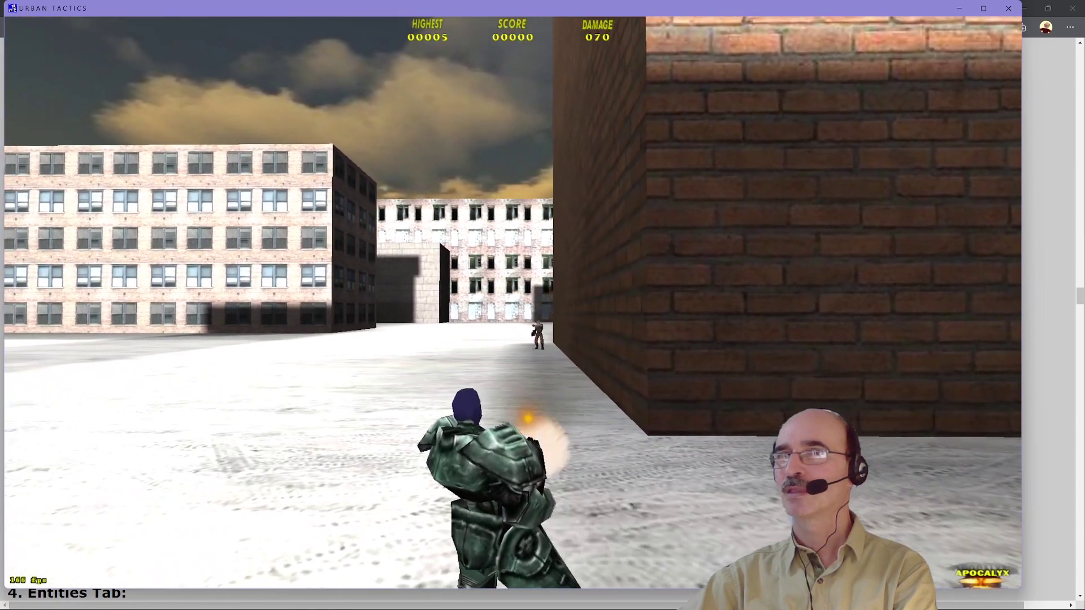
{"action": "key", "text": "Right"}
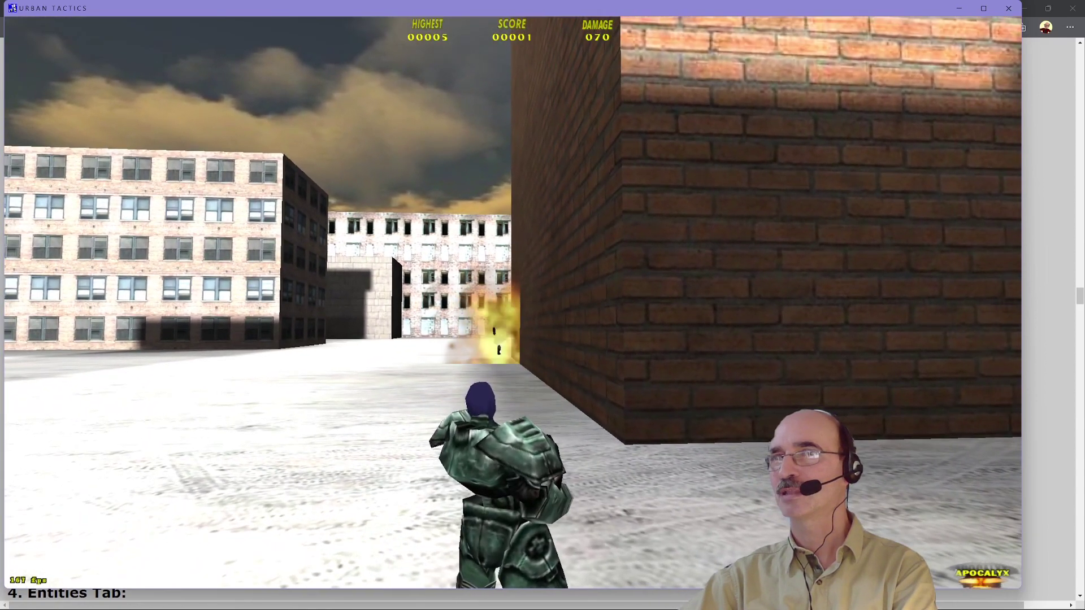
{"action": "key", "text": "Up"}
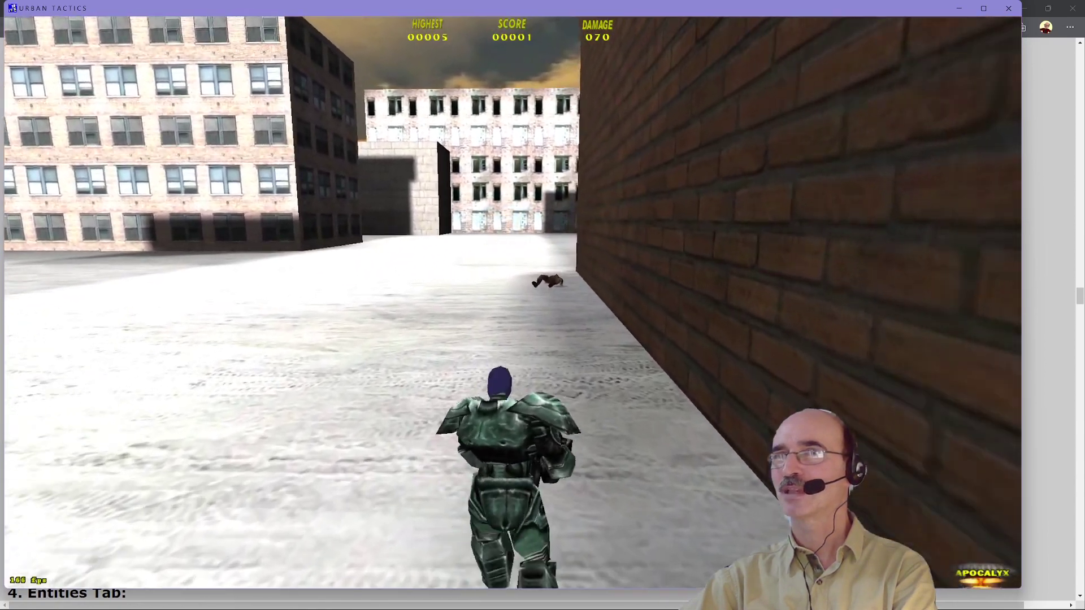
{"action": "key", "text": "Up"}
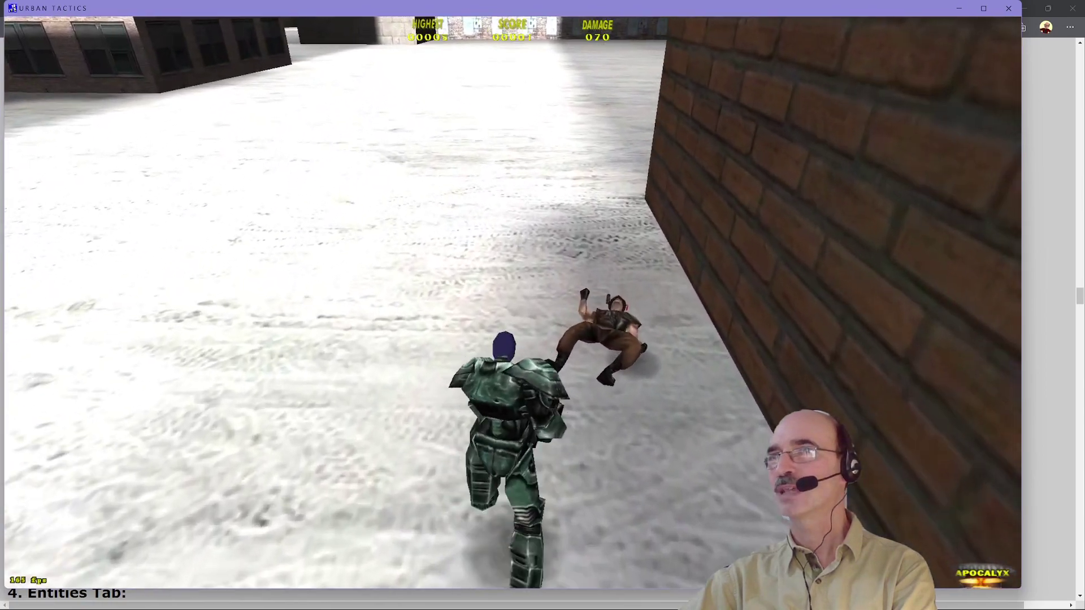
{"action": "key", "text": "Up"}
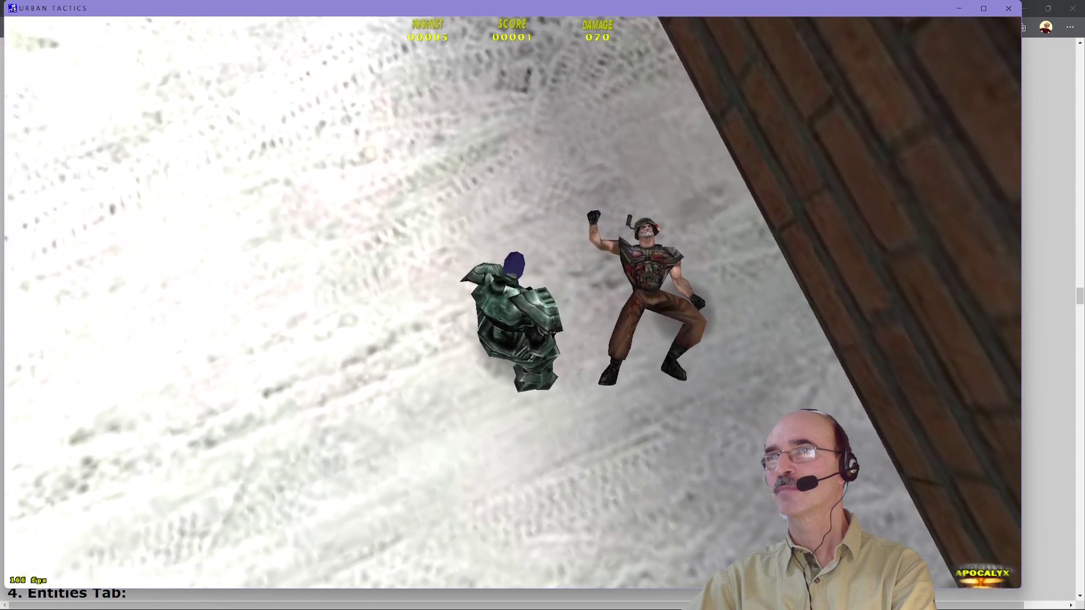
{"action": "key", "text": "Right"}
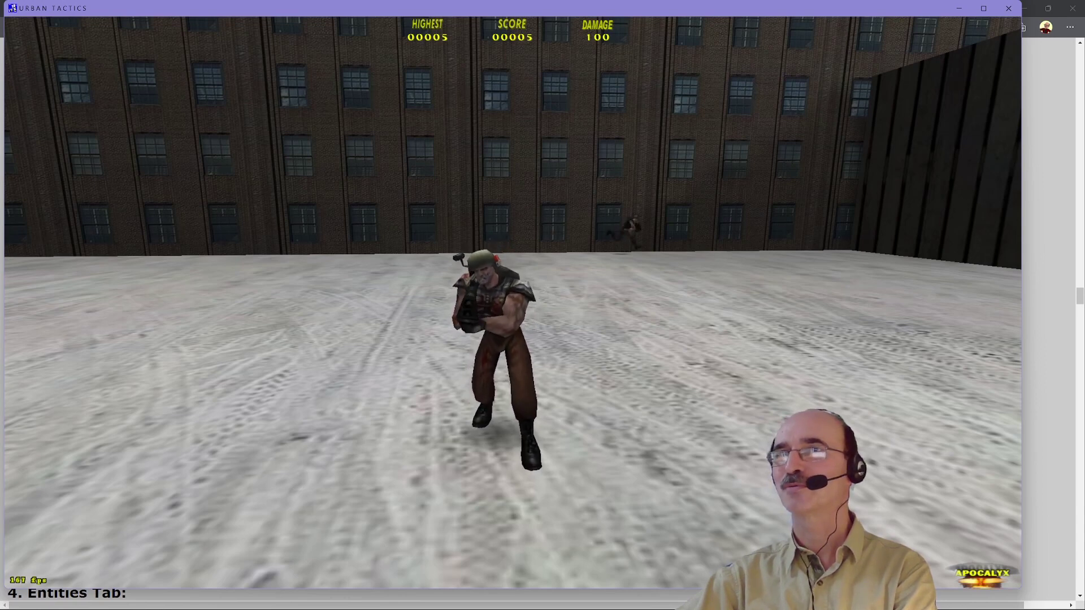
Step: Swing the view around the alley after dying until the title screen offers [1] PLAY GAME
{"action": "key", "text": "Right"}
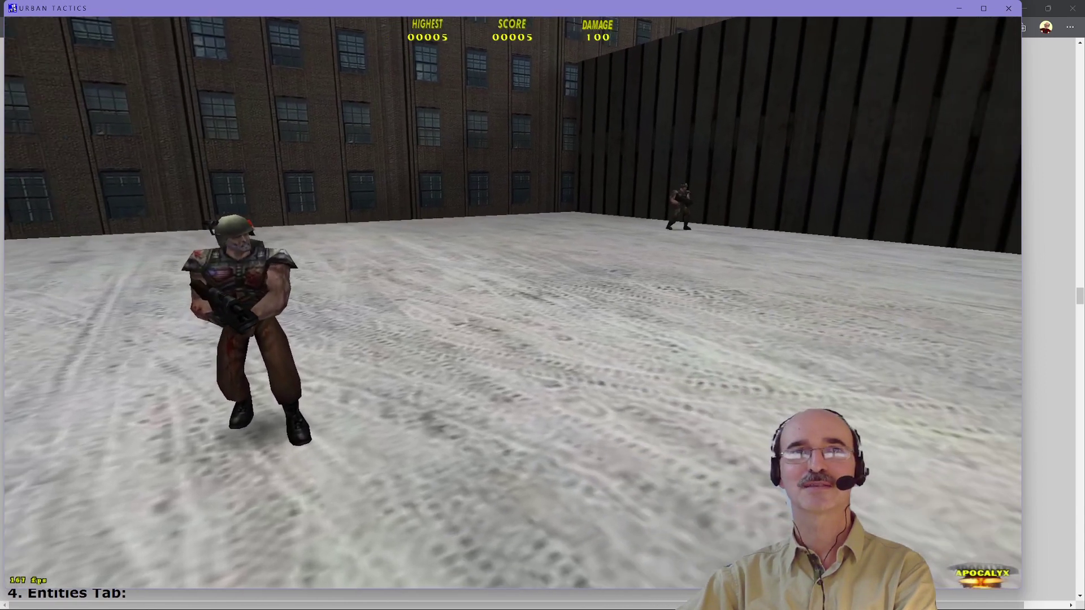
{"action": "key", "text": "Left"}
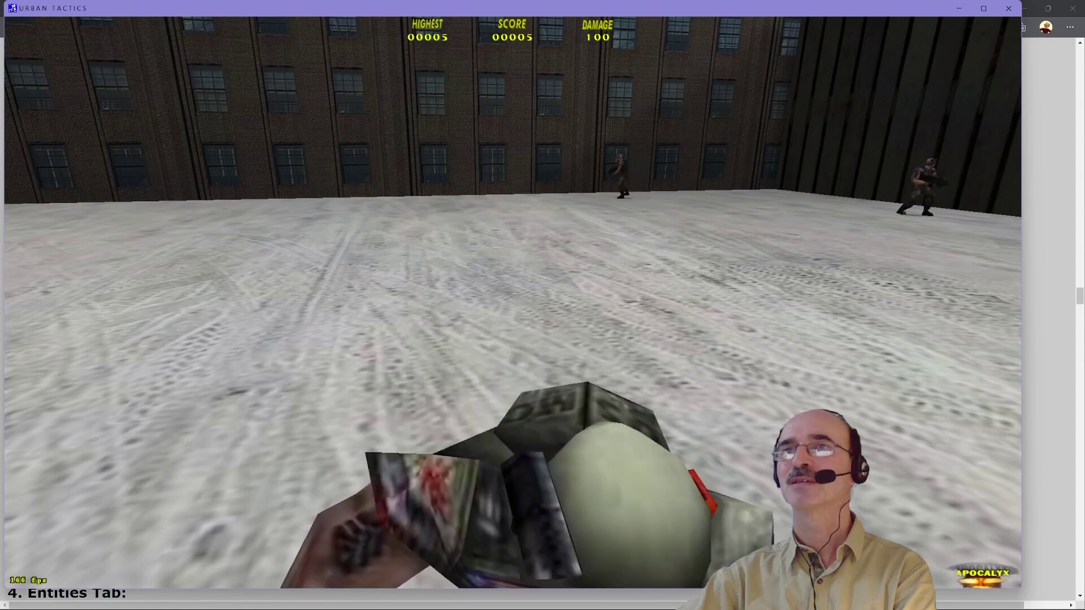
{"action": "key", "text": "Right"}
{"action": "key", "text": "Up"}
{"action": "key", "text": "Left"}
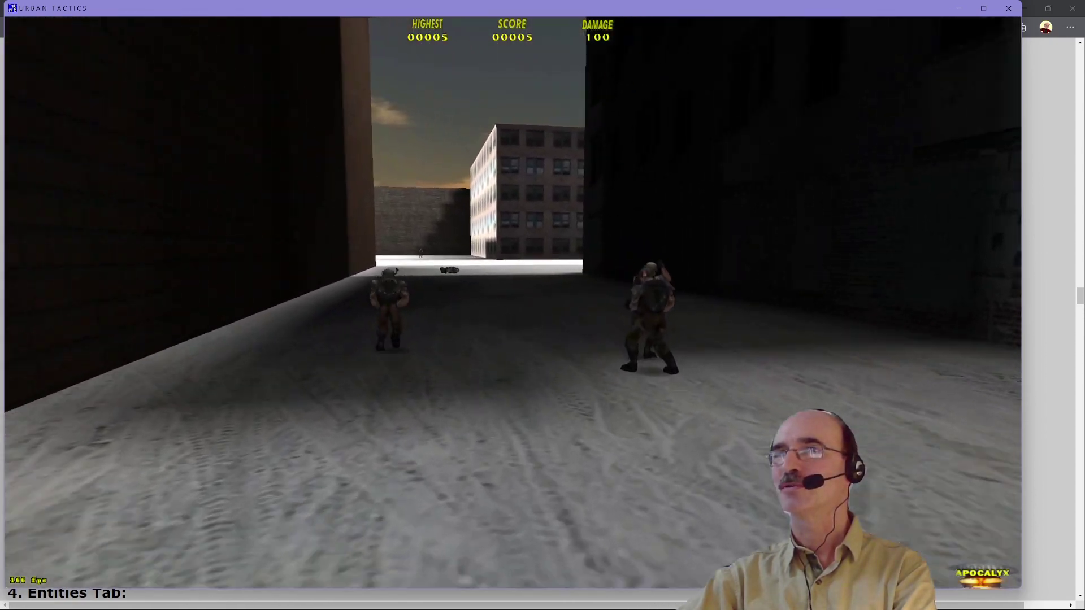
{"action": "key", "text": "Left"}
{"action": "key", "text": "Left"}
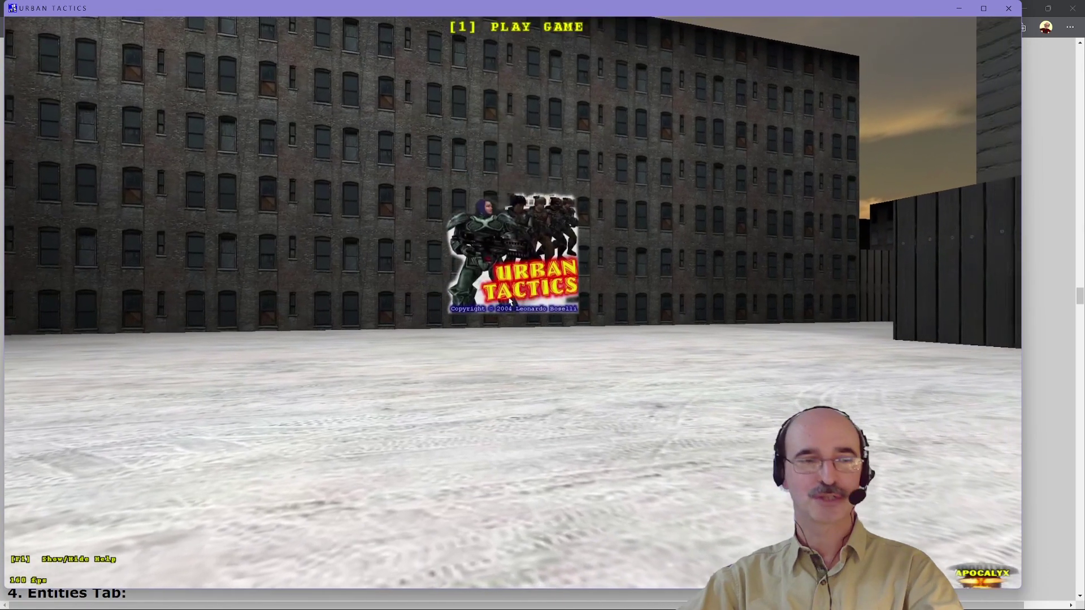
Step: Start a new game with key 1 and turn across the brick buildings toward the walled alley
{"action": "key", "text": "1"}
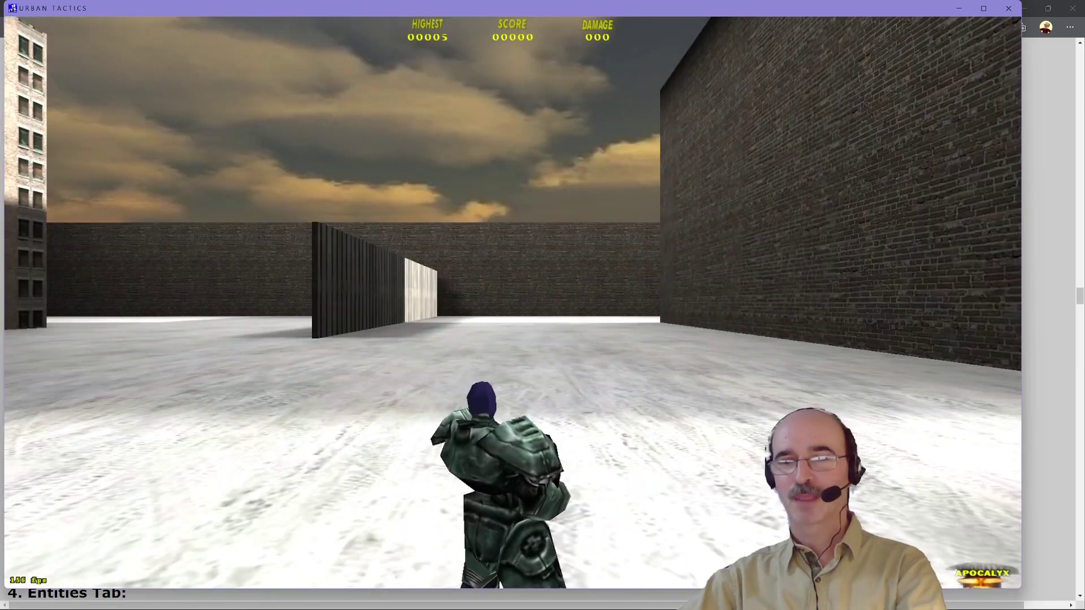
{"action": "key", "text": "Left"}
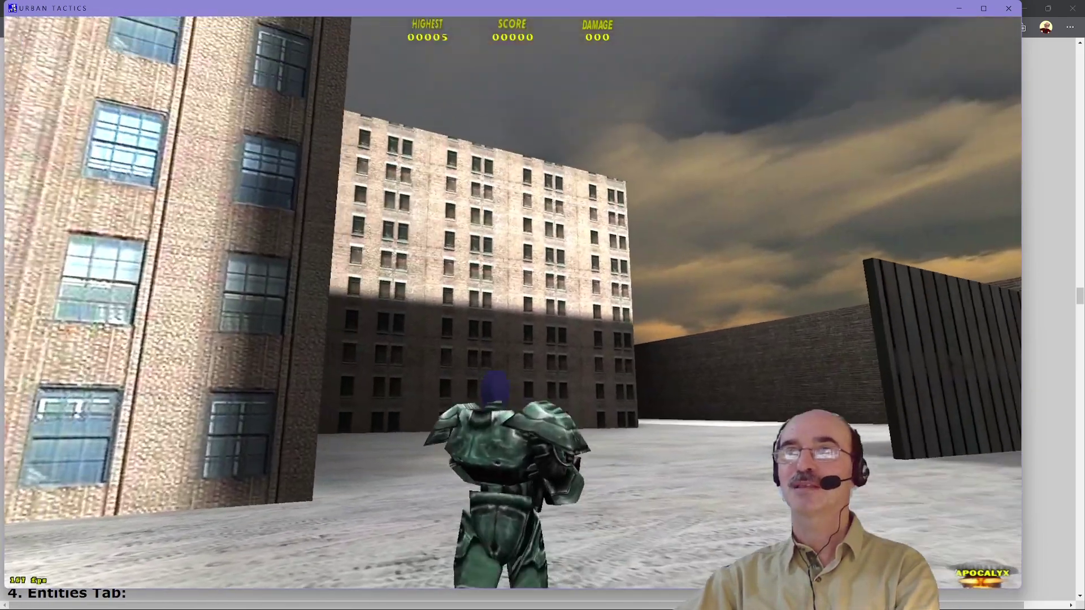
{"action": "key", "text": "Left"}
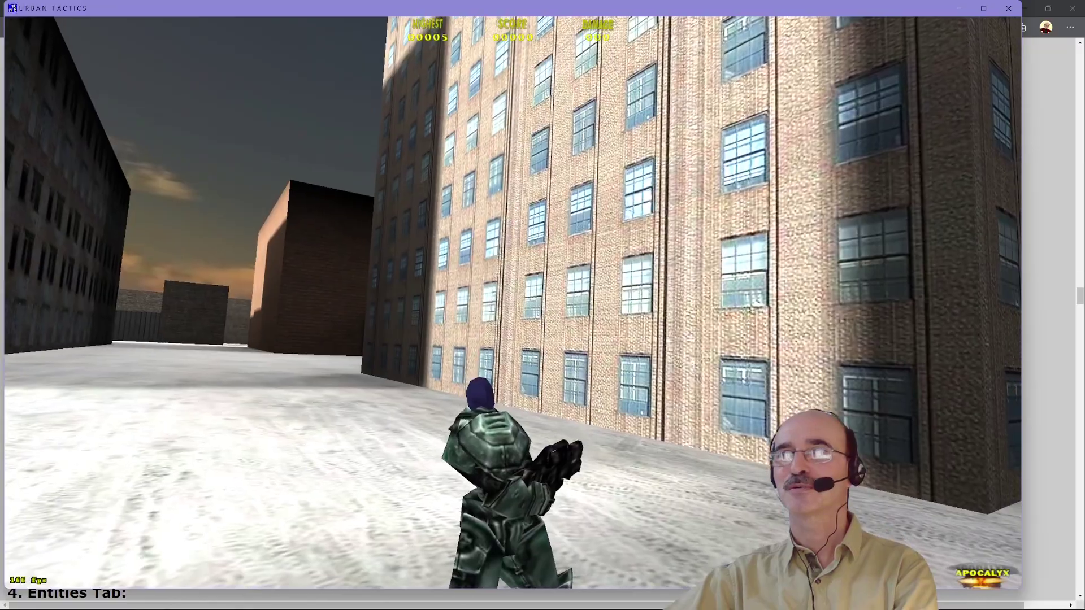
{"action": "key", "text": "Right"}
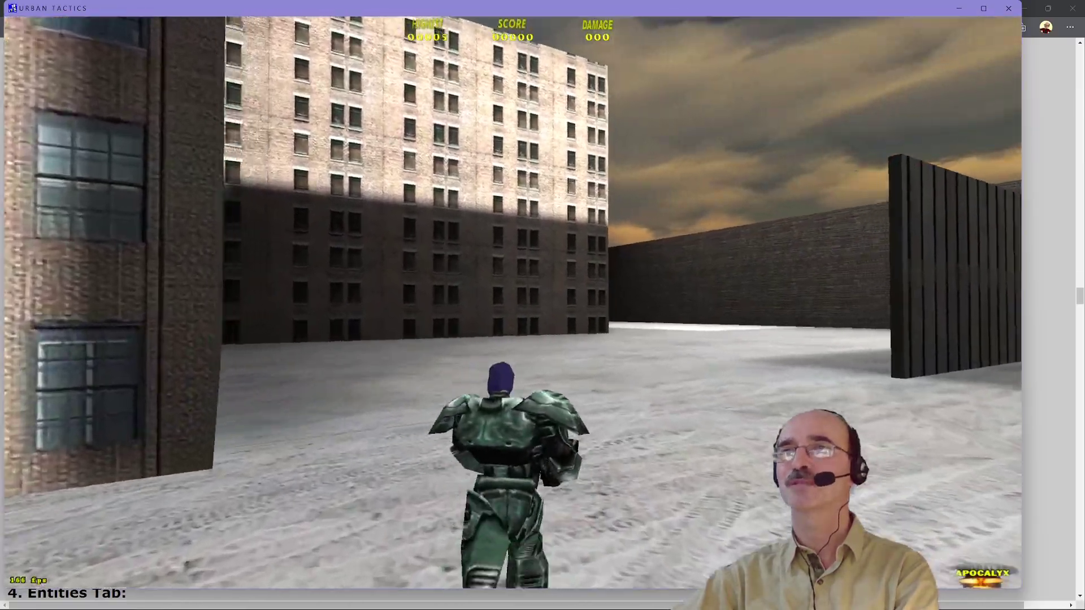
{"action": "key", "text": "Right"}
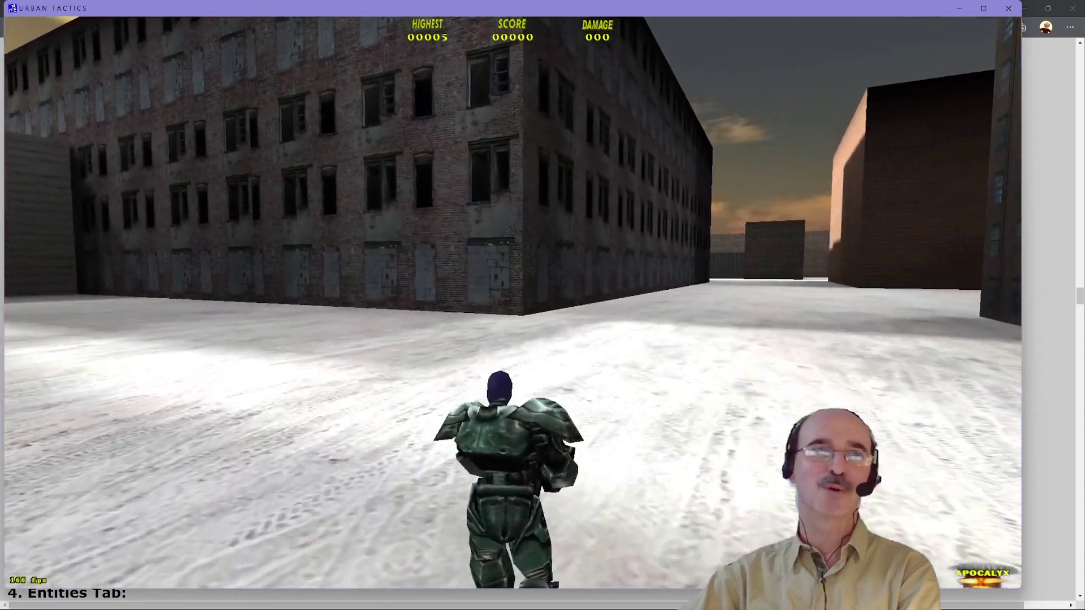
{"action": "key", "text": "Right"}
{"action": "key", "text": "Left"}
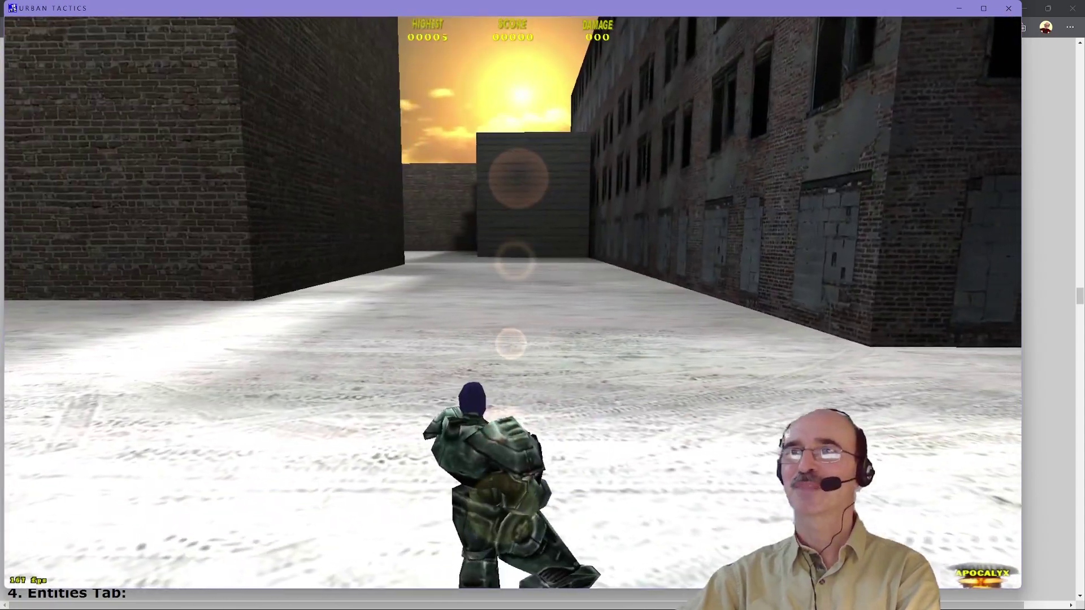
Step: Line up with the alley and advance down it along the brick wall
{"action": "key", "text": "Right"}
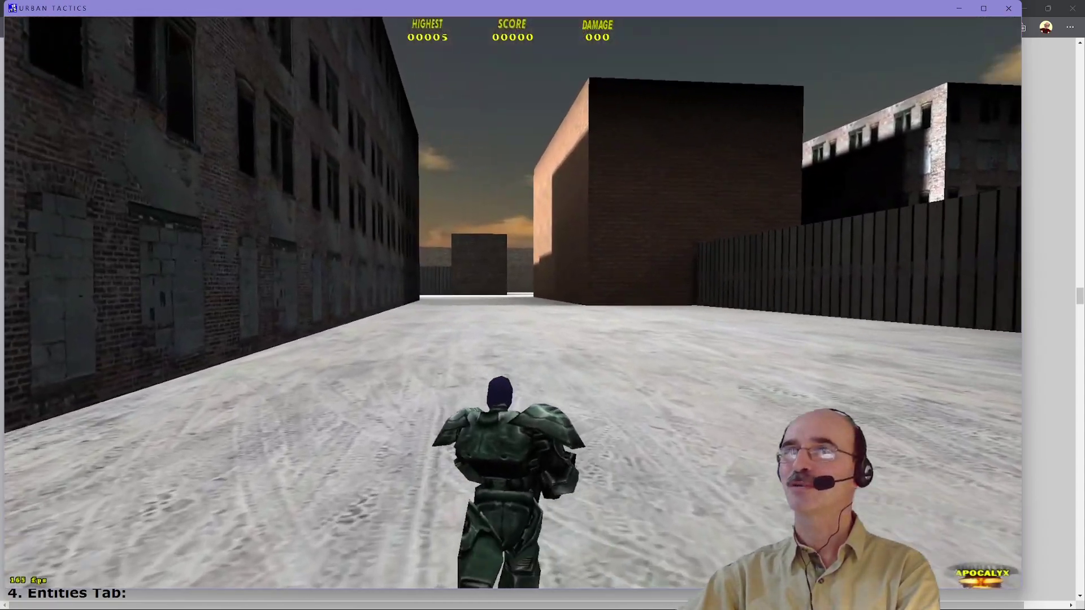
{"action": "key", "text": "Right"}
{"action": "key", "text": "Left"}
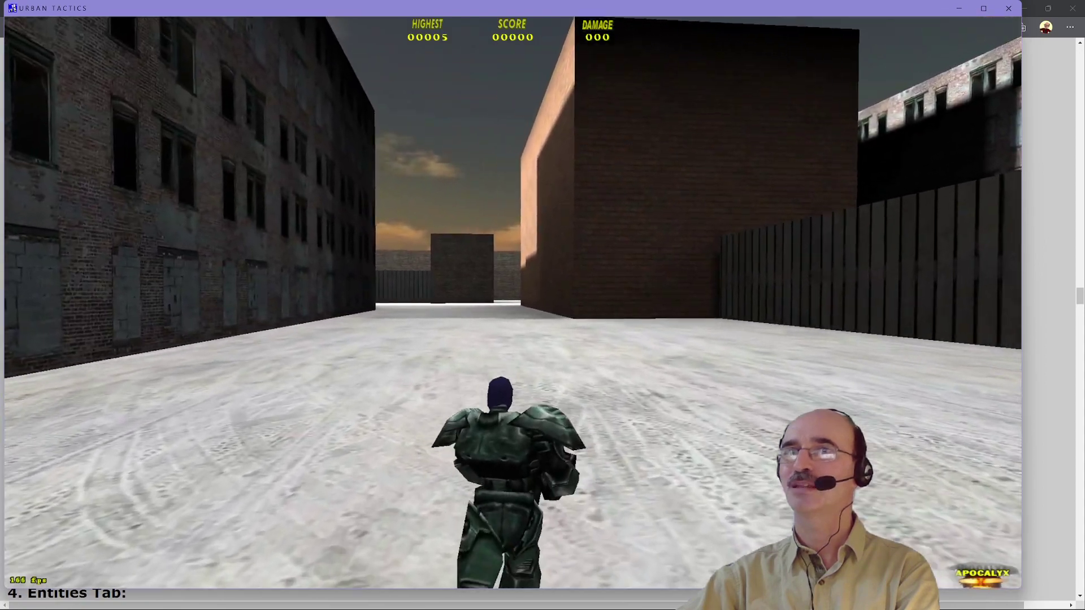
{"action": "key", "text": "Left"}
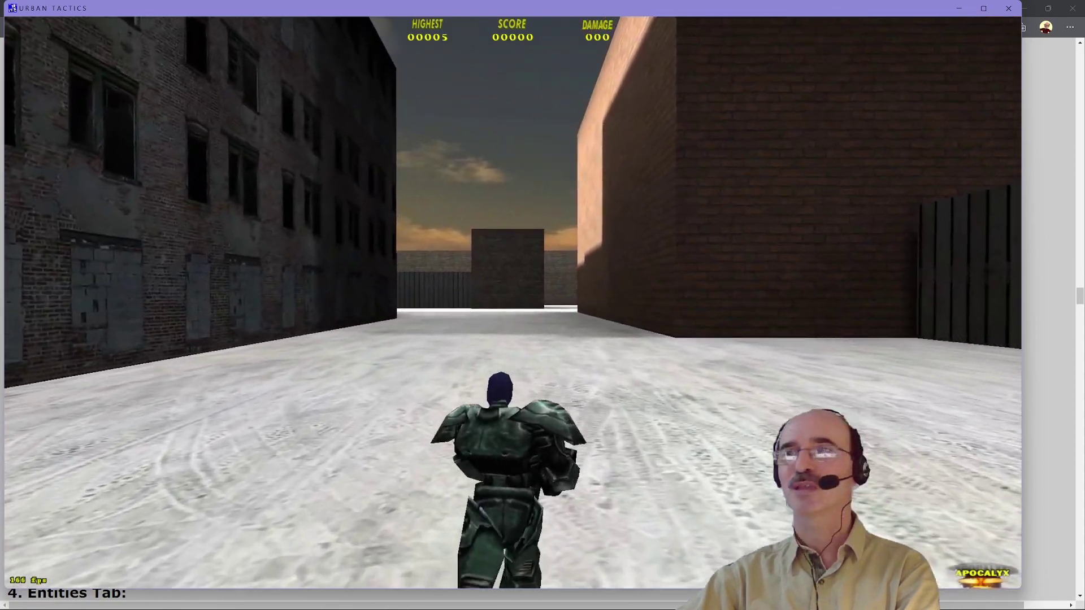
{"action": "key", "text": "Up"}
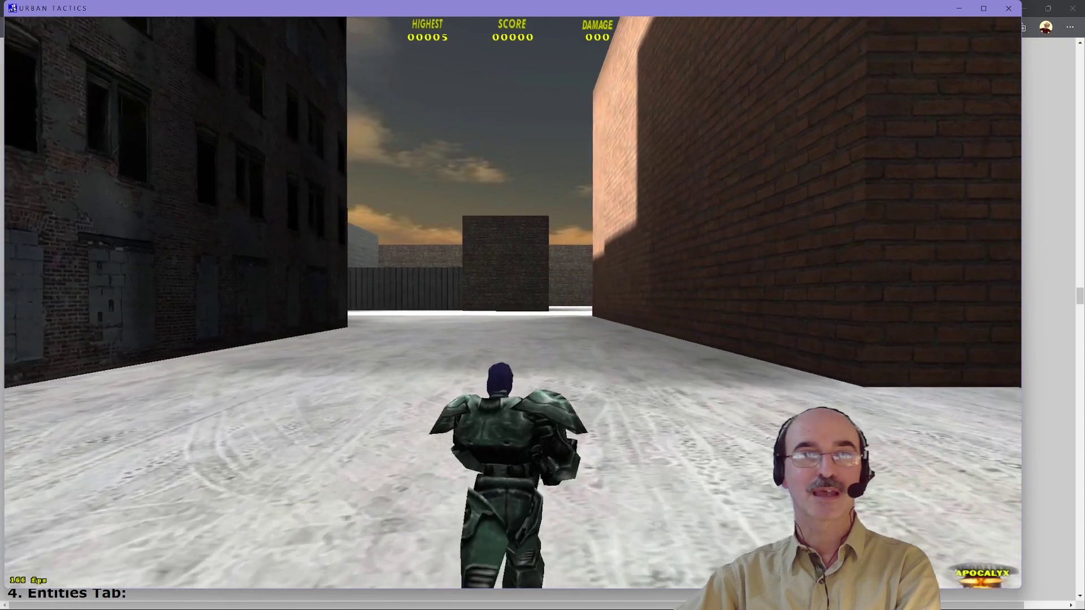
{"action": "key", "text": "Left"}
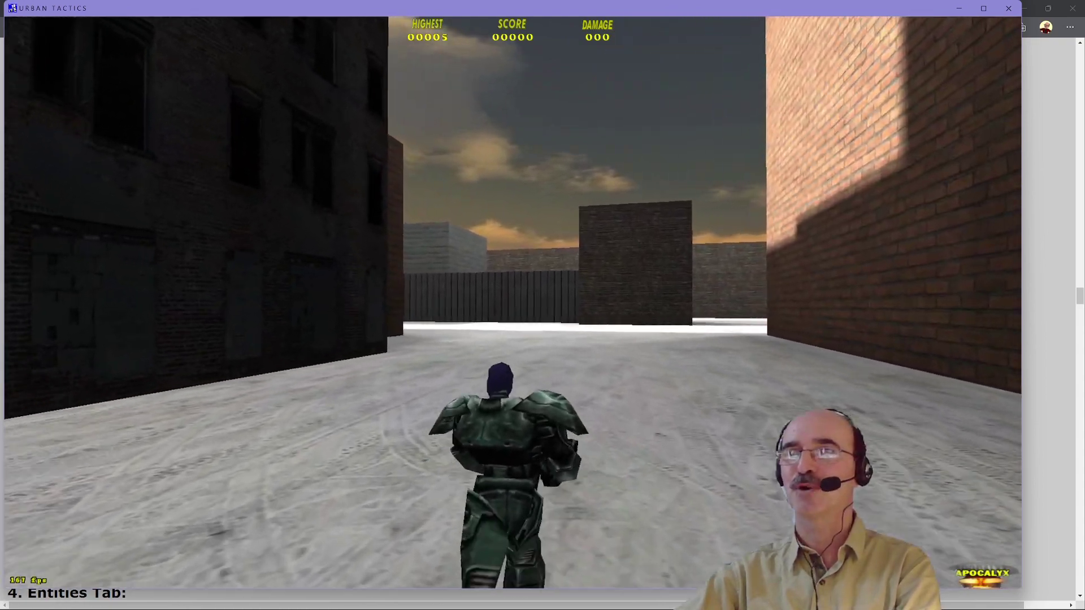
{"action": "key", "text": "Up"}
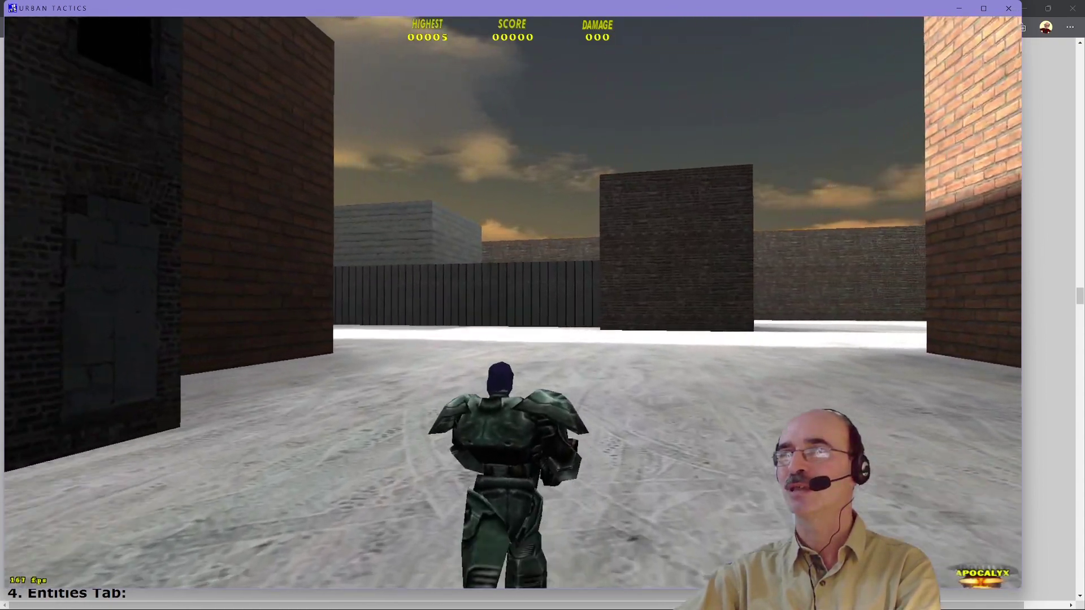
{"action": "key", "text": "Left"}
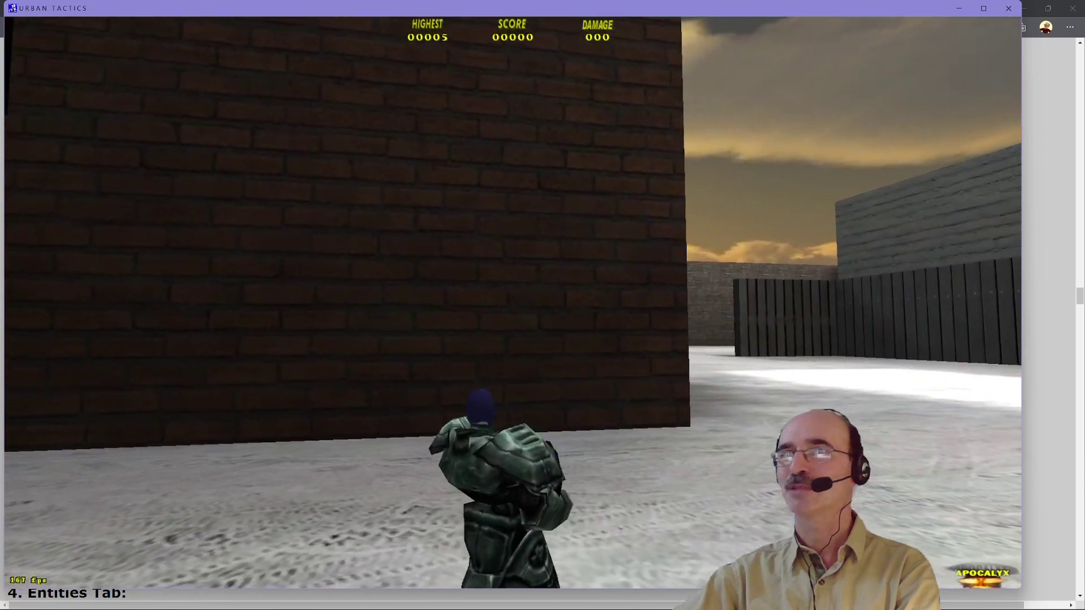
Step: Peek past the wall corner and shoot the enemy in the open yard, raising the score to 2
{"action": "key", "text": "Right"}
{"action": "key", "text": "ctrl"}
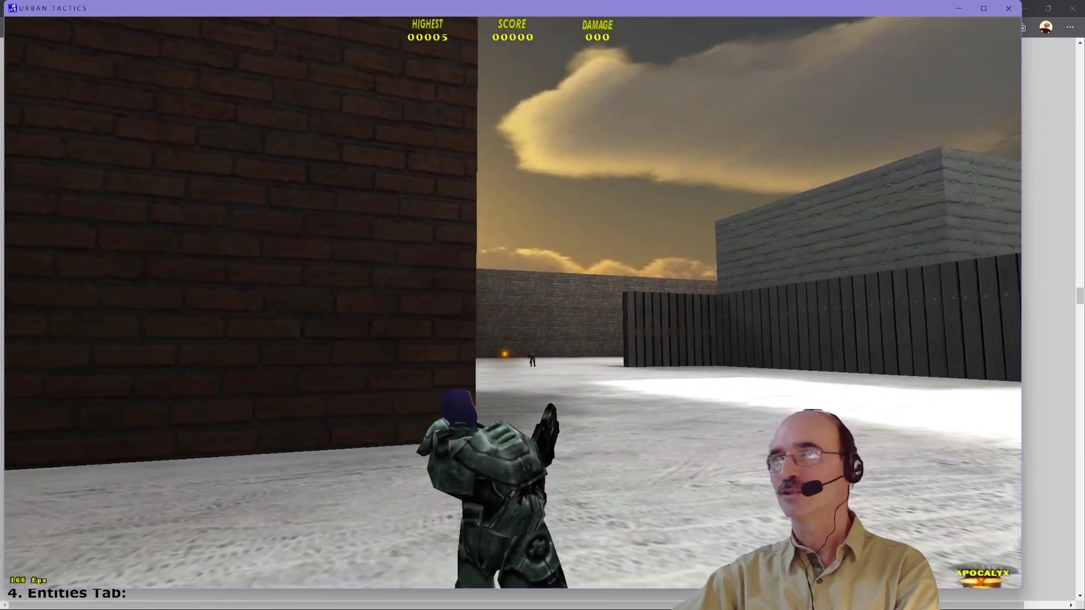
{"action": "key", "text": "Right"}
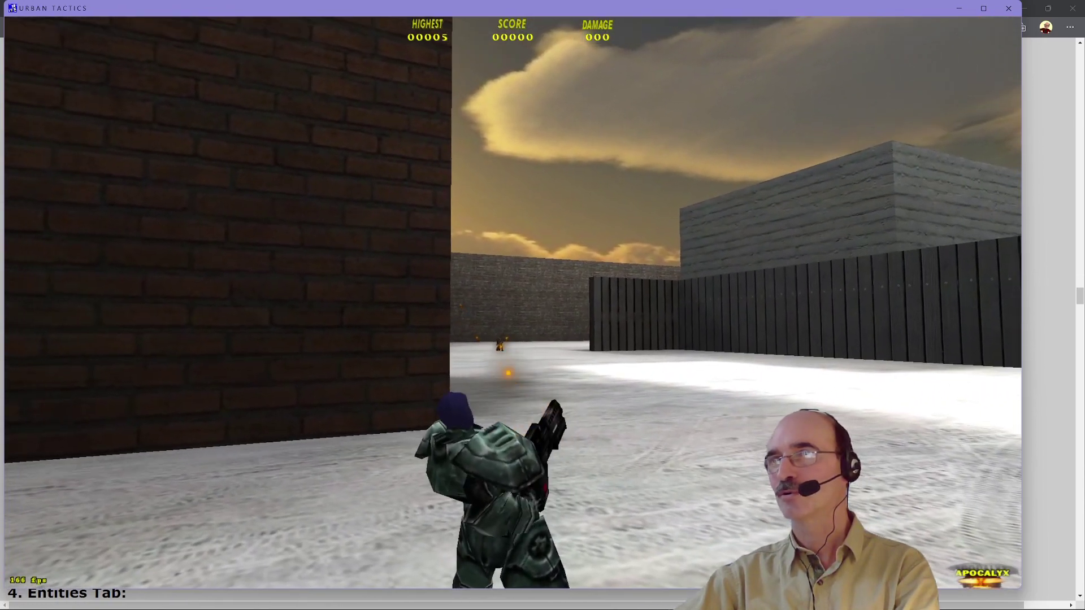
{"action": "key", "text": "Left"}
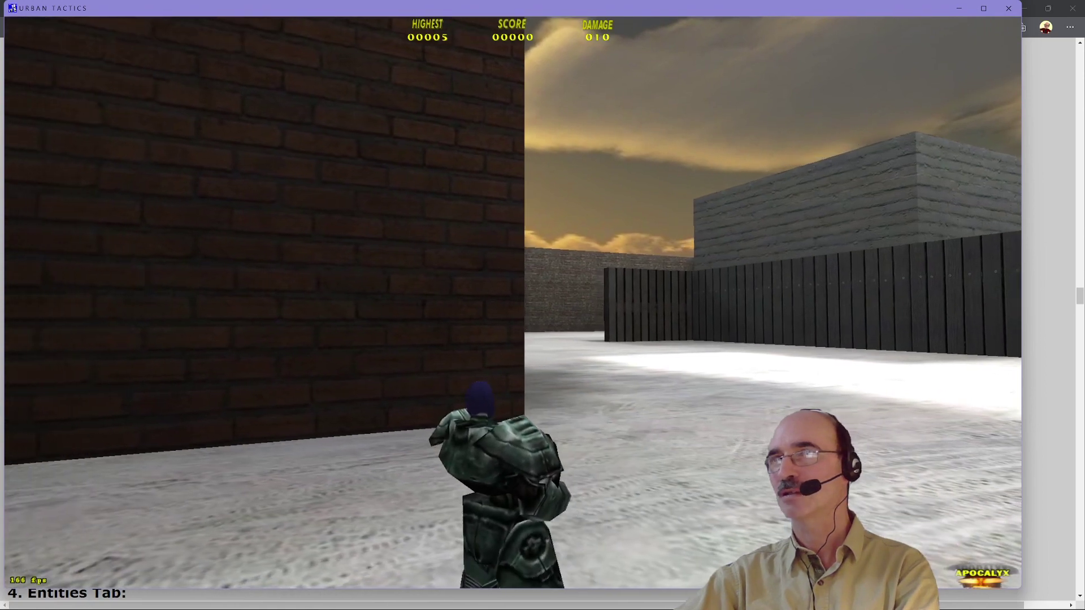
{"action": "key", "text": "Right"}
{"action": "key", "text": "Right"}
{"action": "key", "text": "ctrl"}
{"action": "key", "text": "Left"}
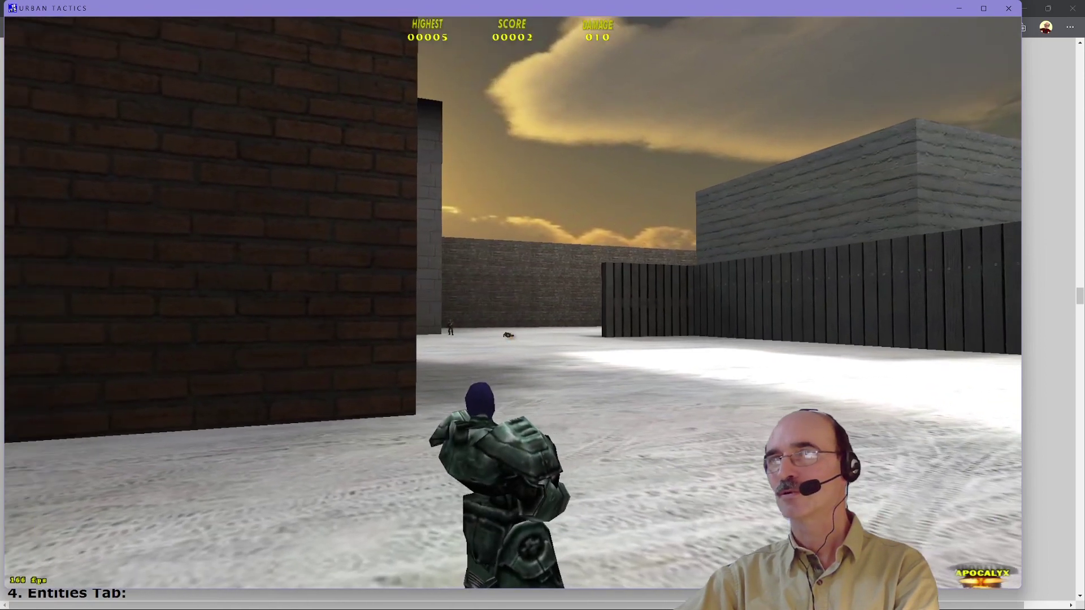
{"action": "key", "text": "ctrl"}
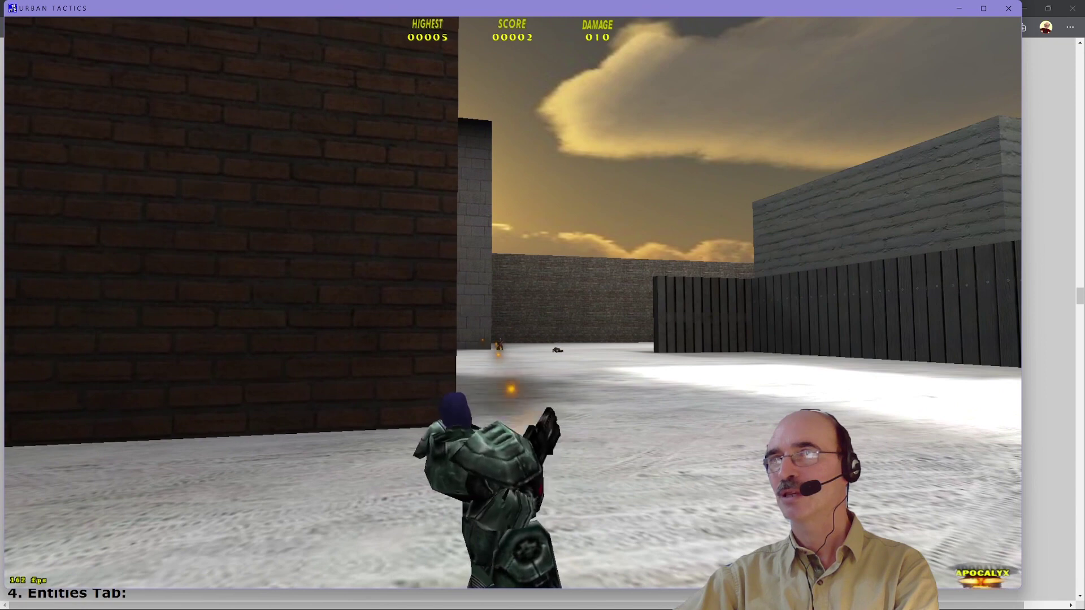
Step: Fire down the courtyard at the distant enemy soldier, backing up and adjusting aim
{"action": "key", "text": "Left"}
{"action": "key", "text": "Right"}
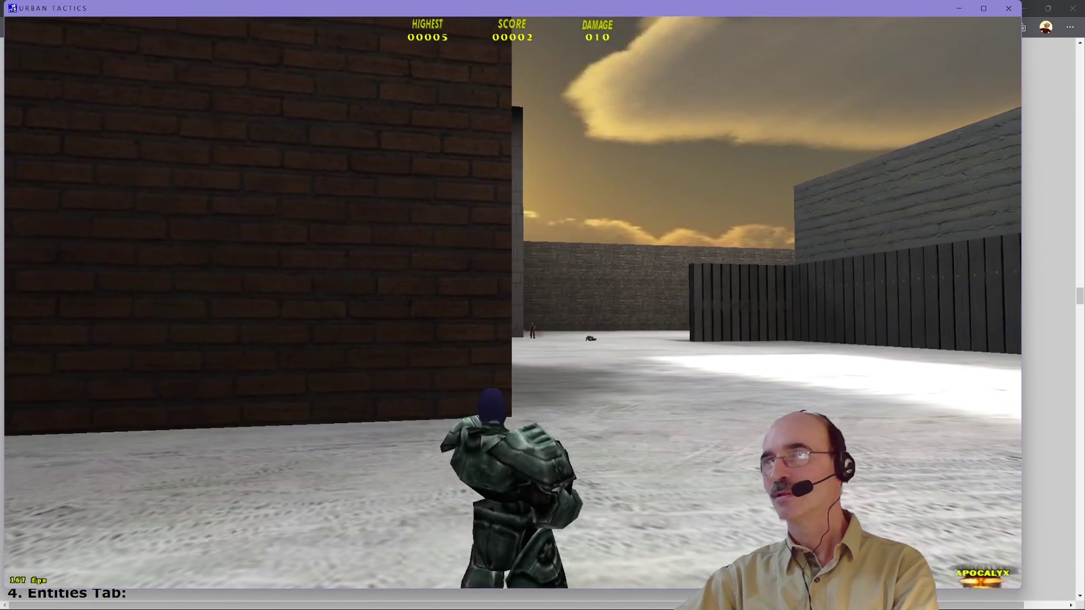
{"action": "key", "text": "Right"}
{"action": "key", "text": "ctrl"}
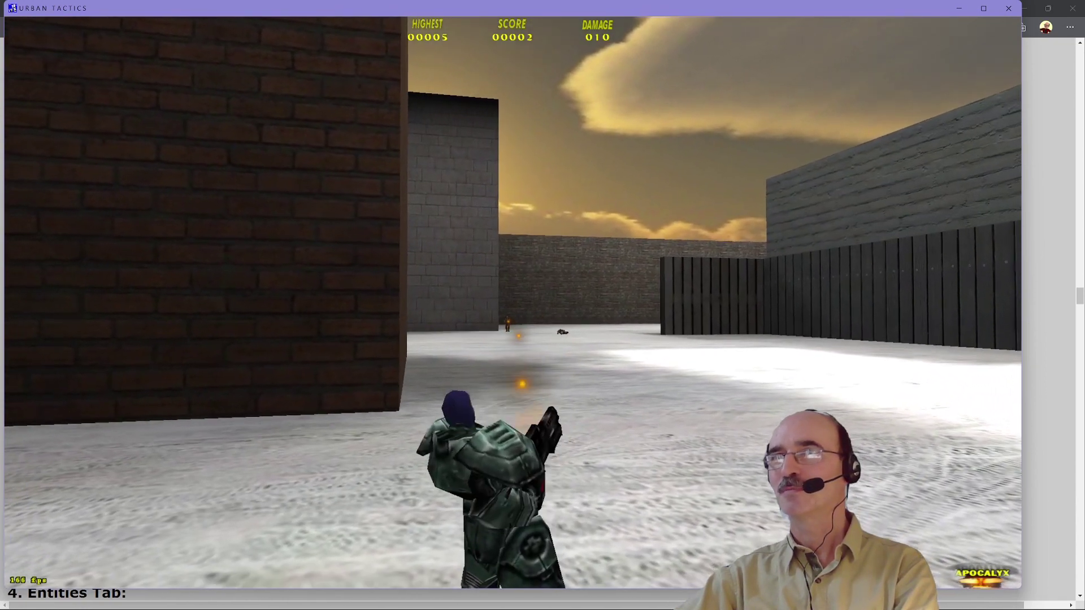
{"action": "key", "text": "Down"}
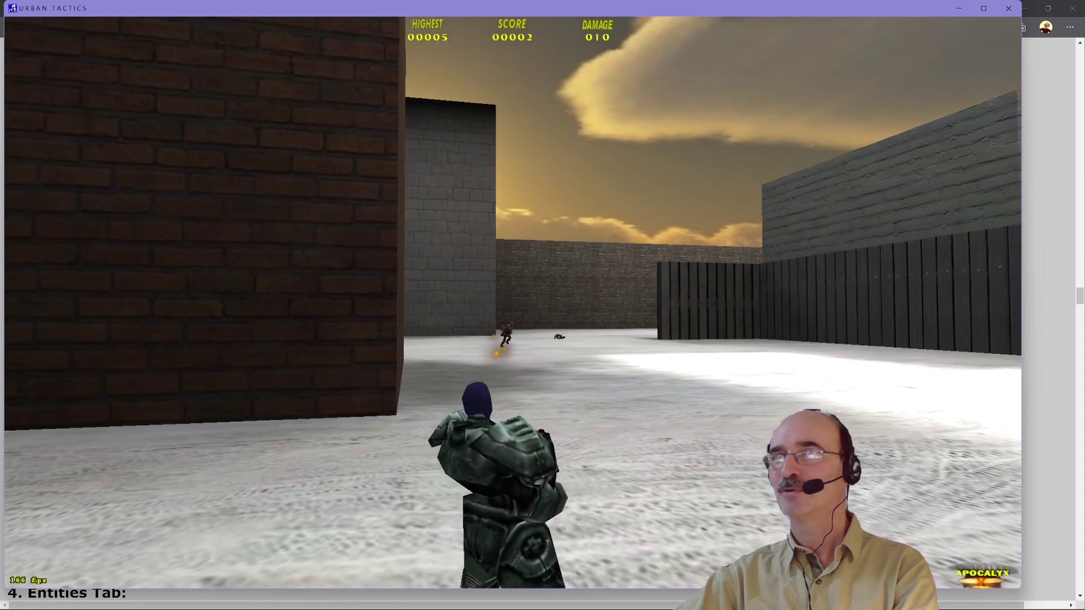
{"action": "key", "text": "ctrl"}
{"action": "key", "text": "Left"}
{"action": "key", "text": "Right"}
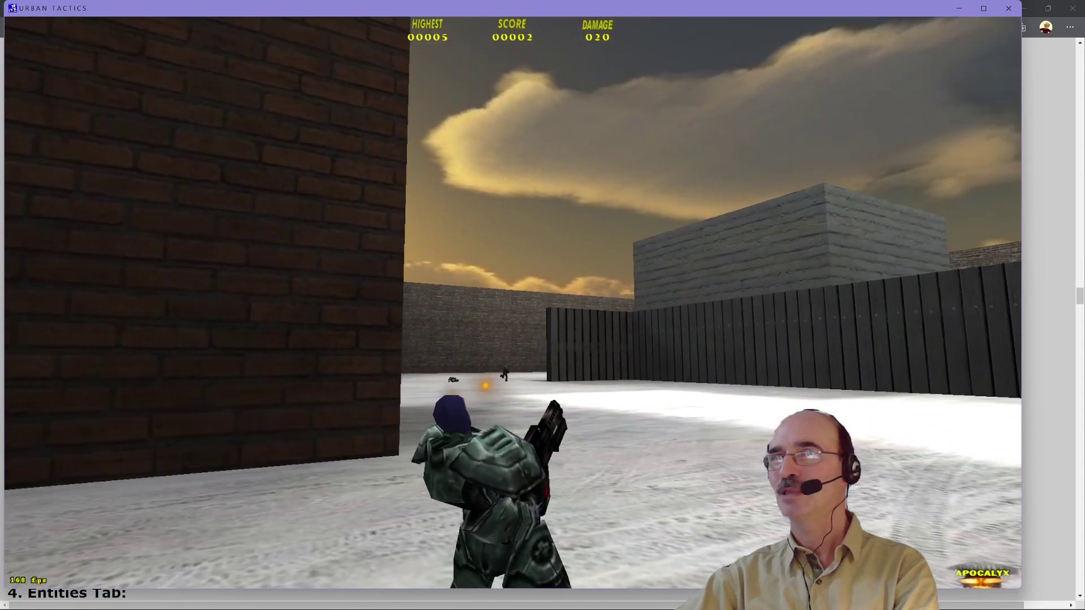
{"action": "key", "text": "ctrl"}
{"action": "key", "text": "Left"}
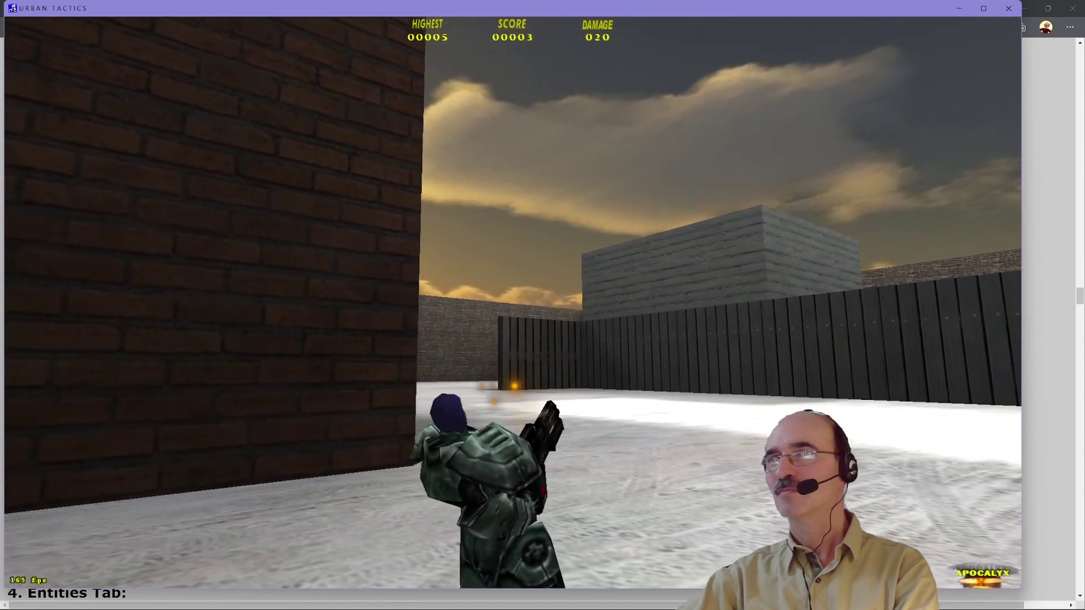
Step: Advance along the wall and shoot the enemies by the grey building and far brick wall
{"action": "key", "text": "Left"}
{"action": "key", "text": "Up"}
{"action": "key", "text": "Left"}
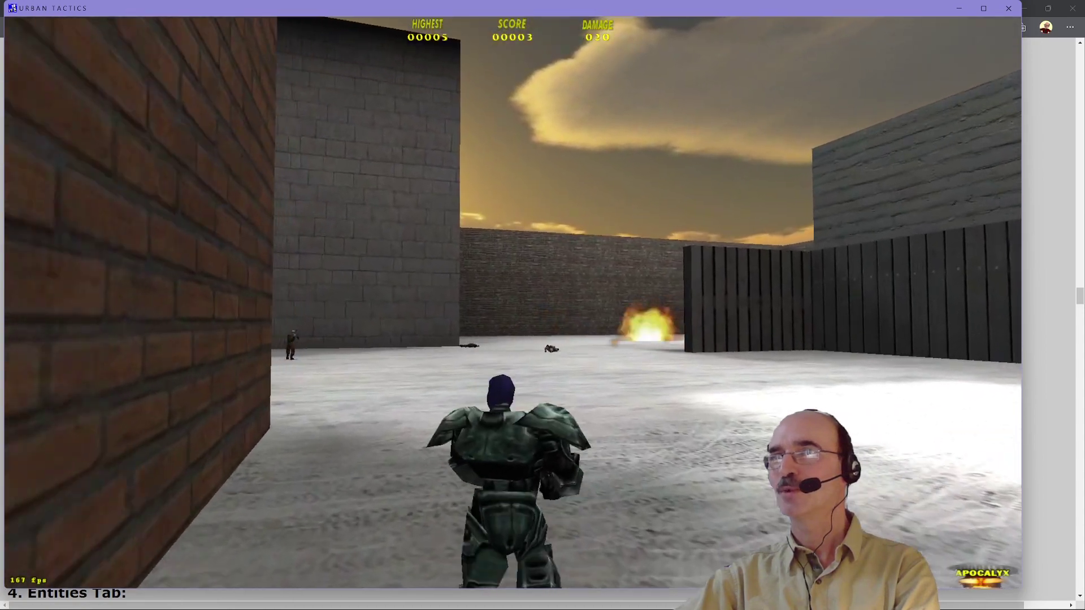
{"action": "key", "text": "ctrl"}
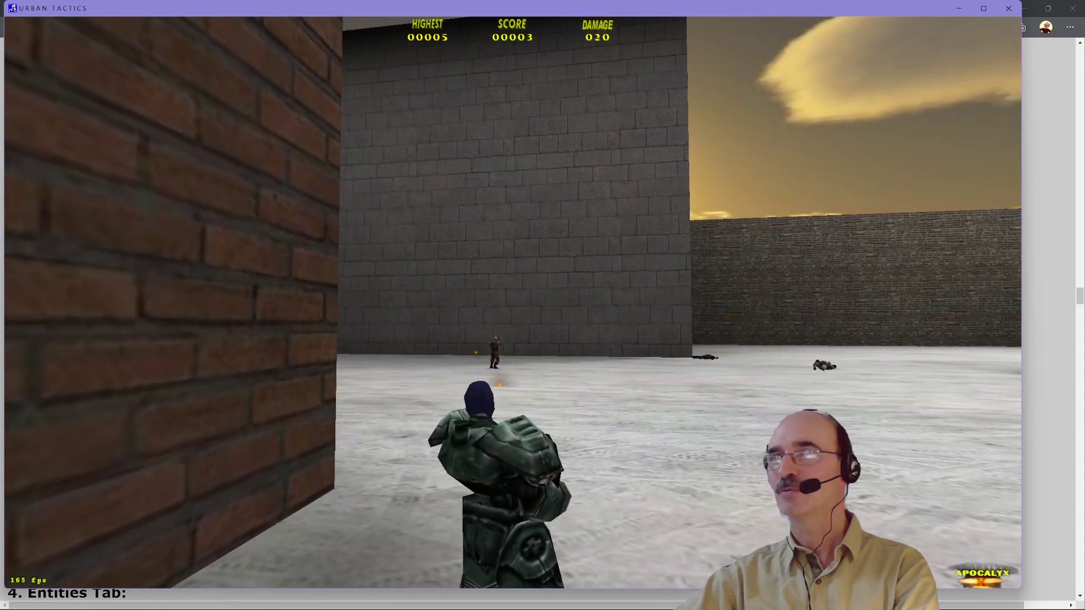
{"action": "key", "text": "Right"}
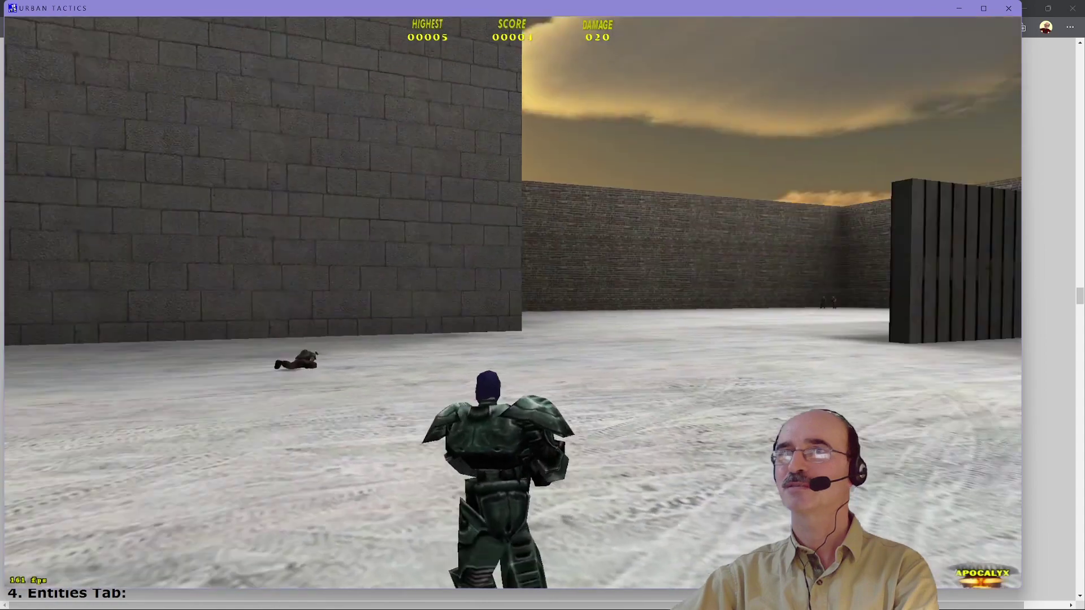
{"action": "key", "text": "Page_Up"}
{"action": "key", "text": "Right"}
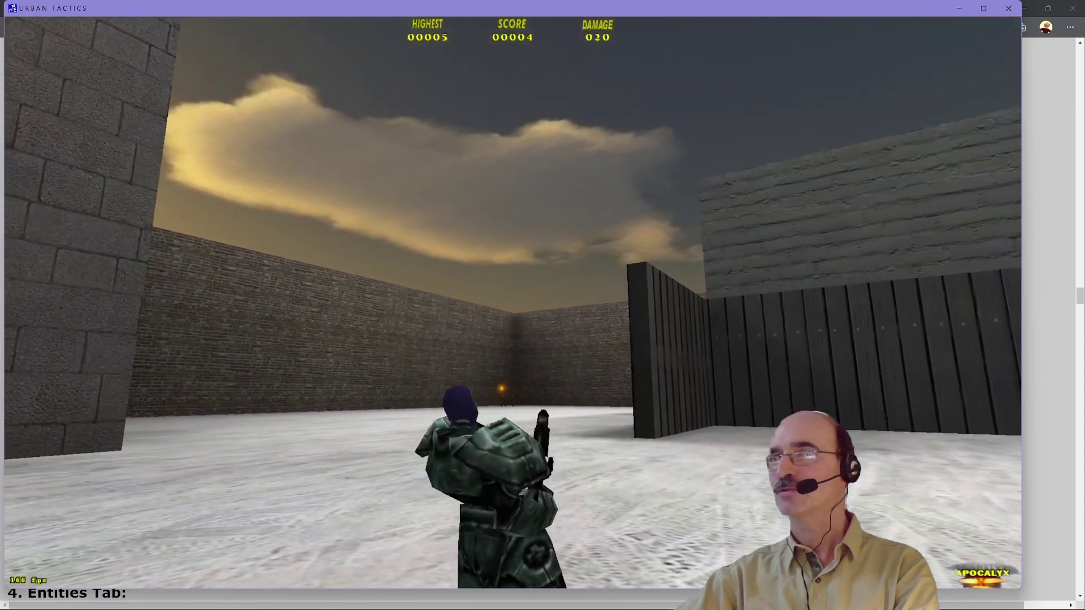
{"action": "key", "text": "Left"}
{"action": "key", "text": "Page_Down"}
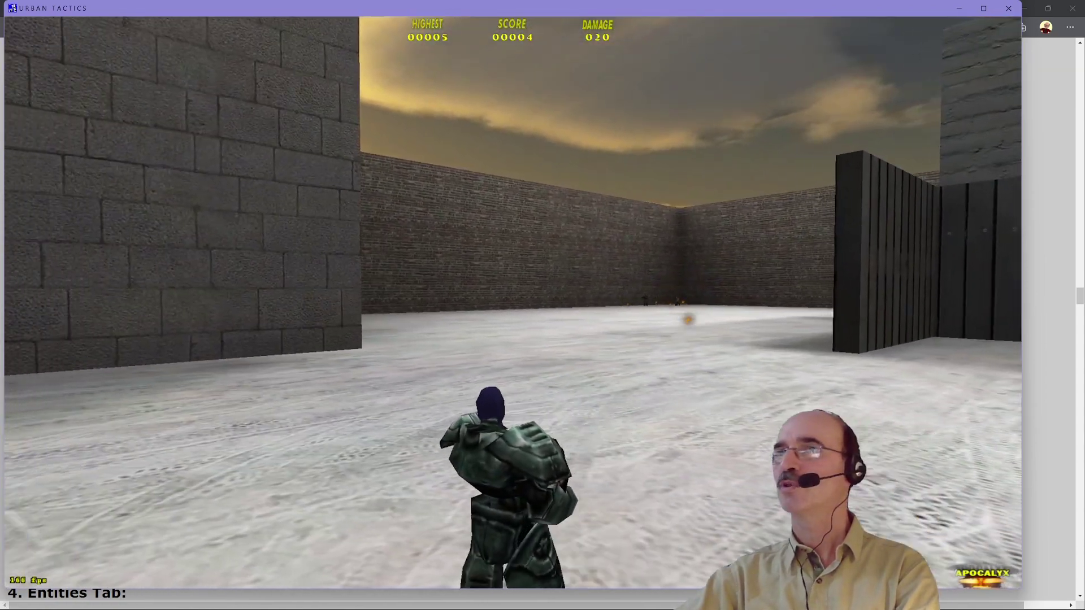
{"action": "key", "text": "Right"}
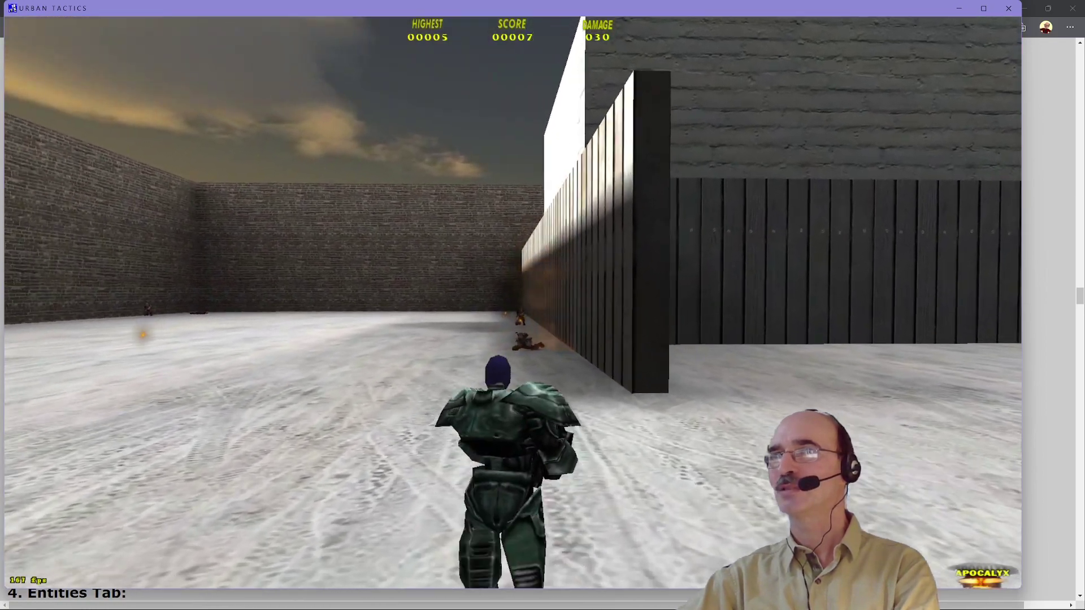
Step: Run along the dark fence and shoot the enemy near the brick corner
{"action": "key", "text": "Up"}
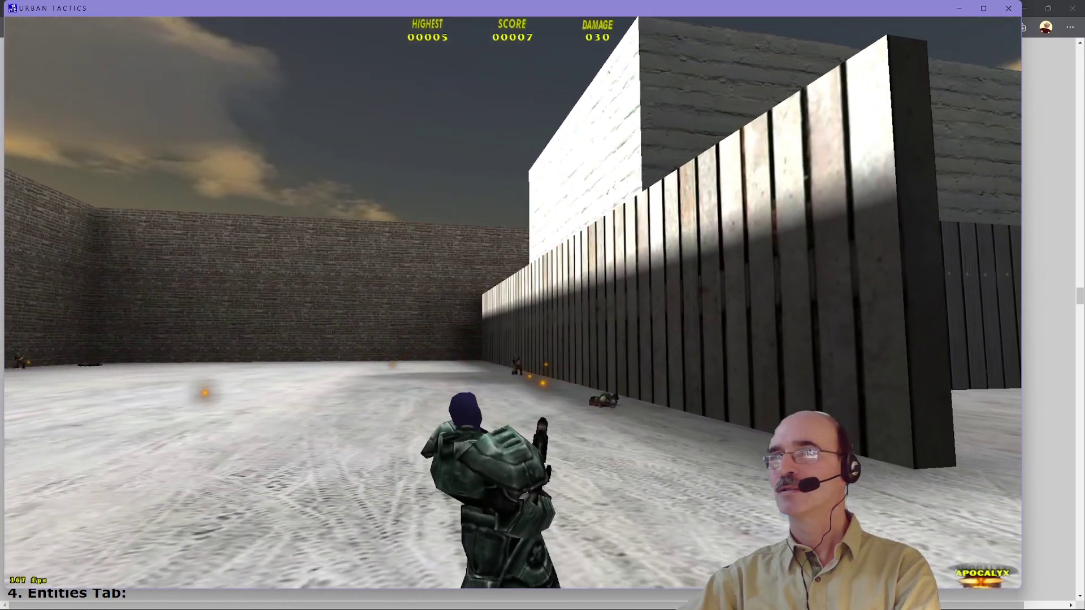
{"action": "key", "text": "Left"}
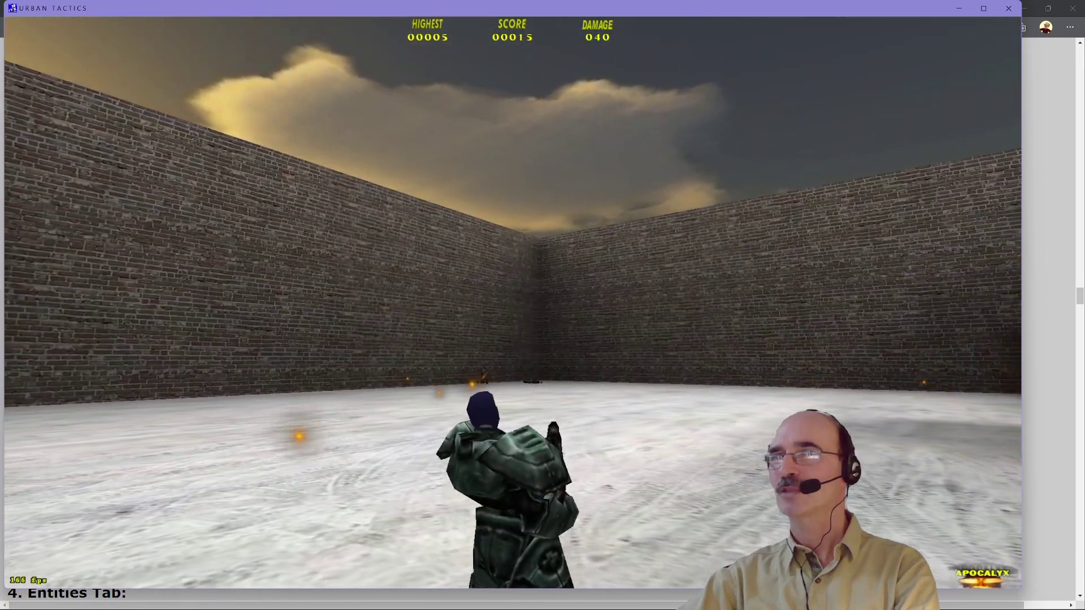
{"action": "key", "text": "Up"}
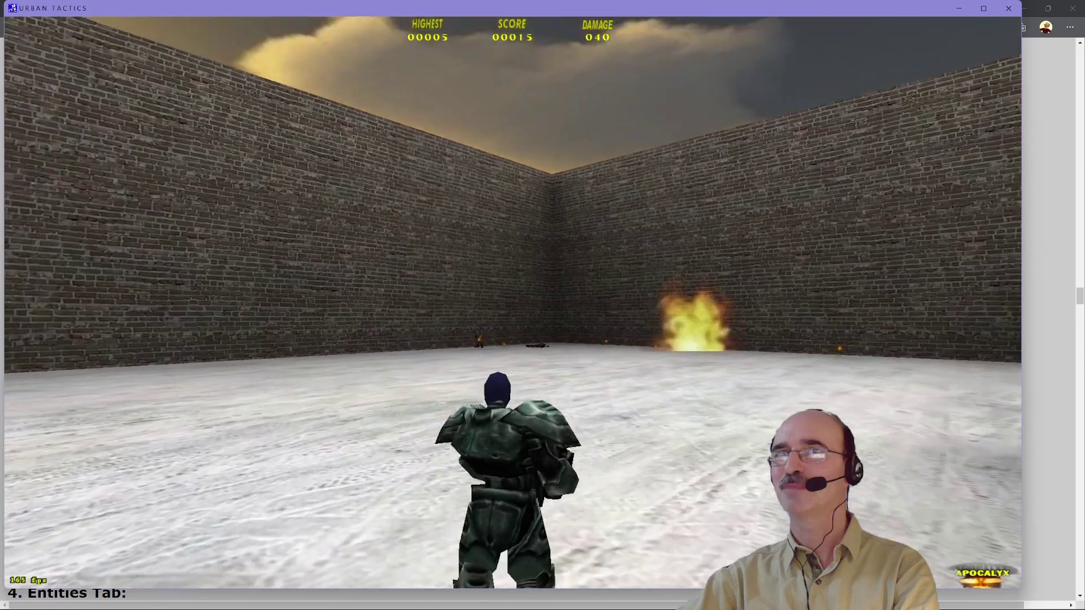
{"action": "key", "text": "ctrl"}
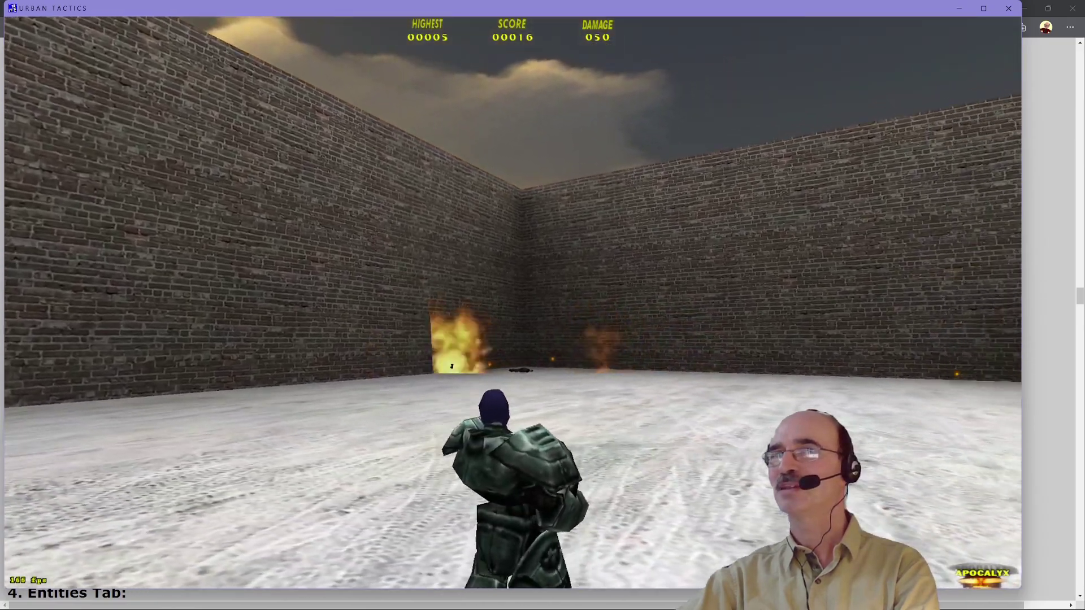
{"action": "key", "text": "Left"}
{"action": "key", "text": "Left"}
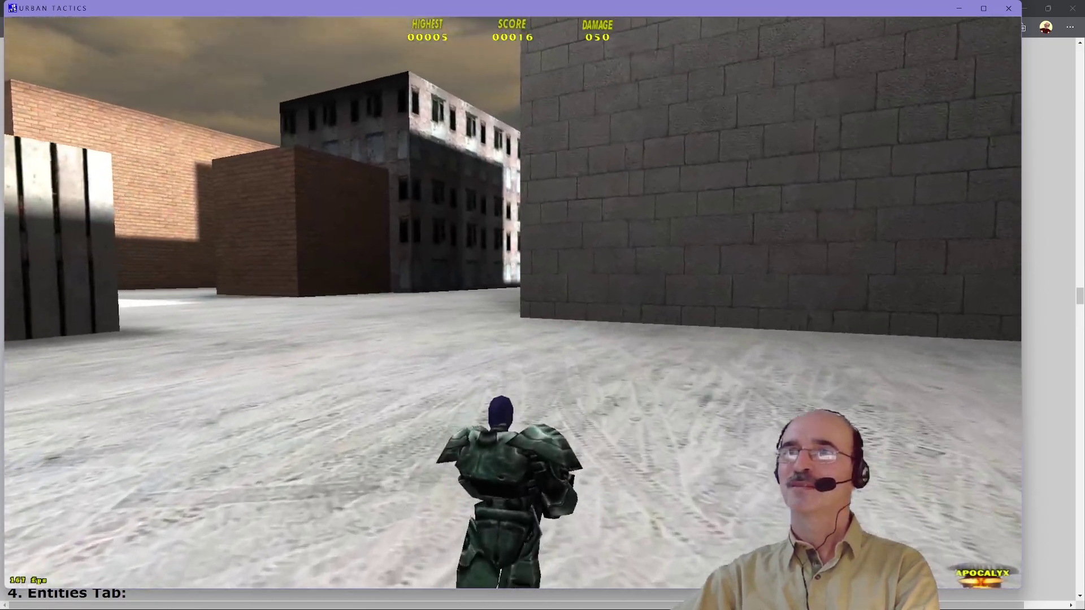
Step: Turn from the stone wall to face the street and run down it firing at enemies
{"action": "key", "text": "Left"}
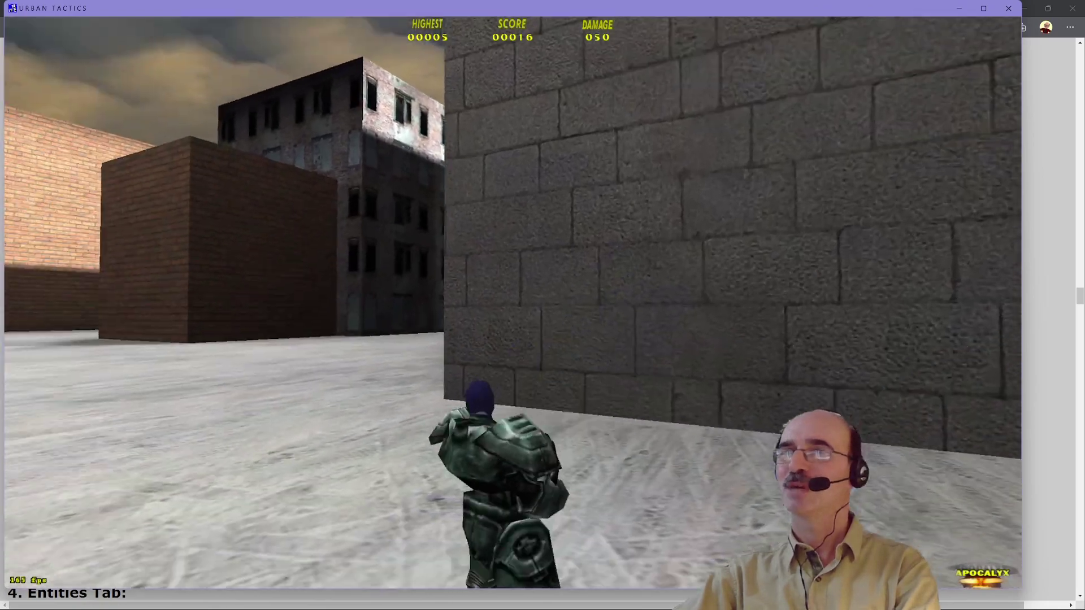
{"action": "key", "text": "Left"}
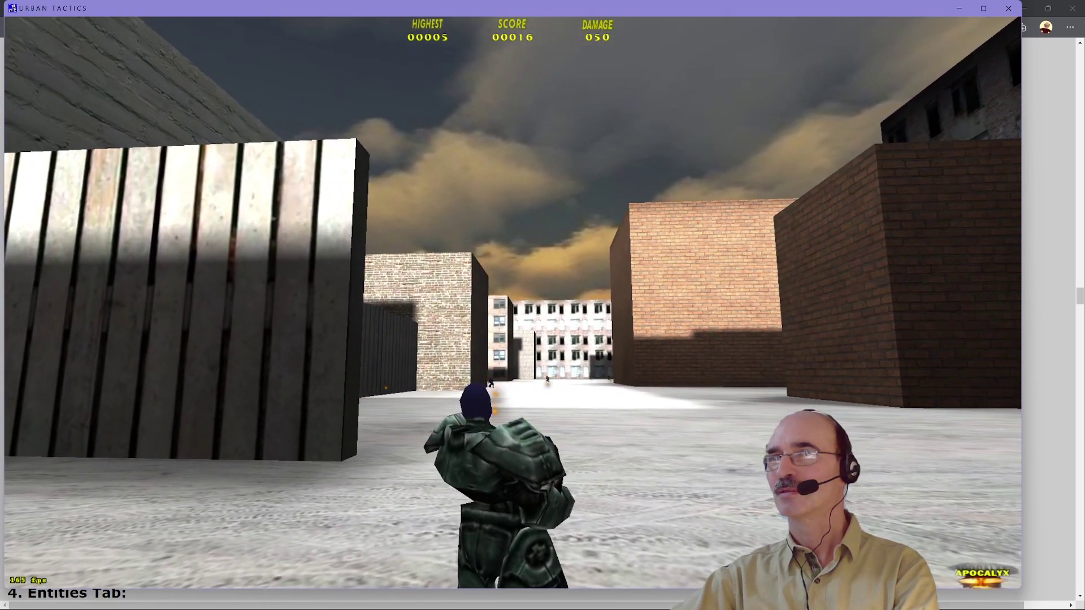
{"action": "key", "text": "Right"}
{"action": "key", "text": "Up"}
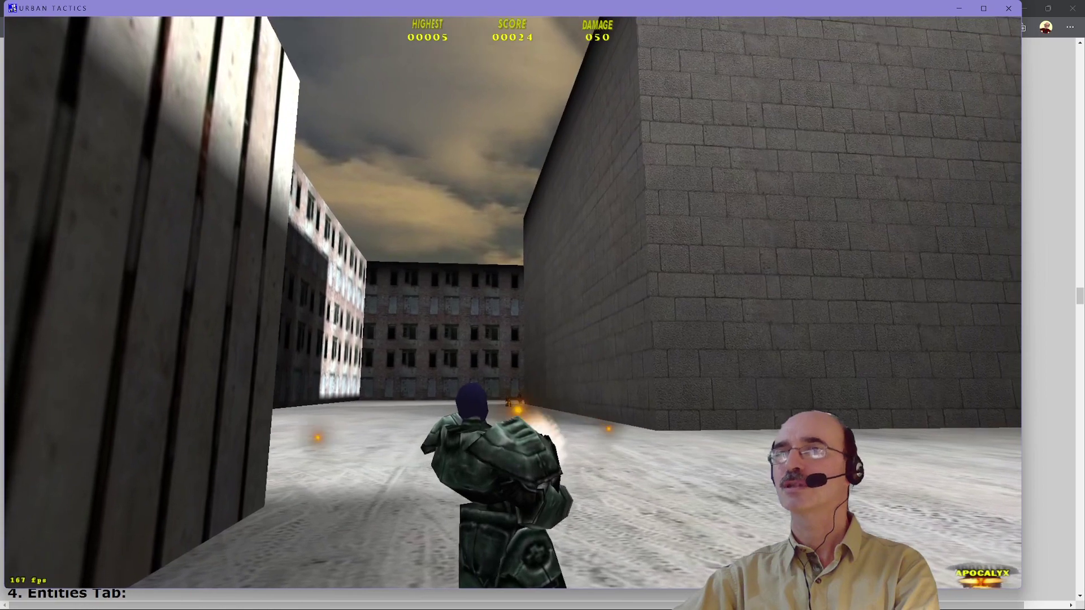
{"action": "key", "text": "Up"}
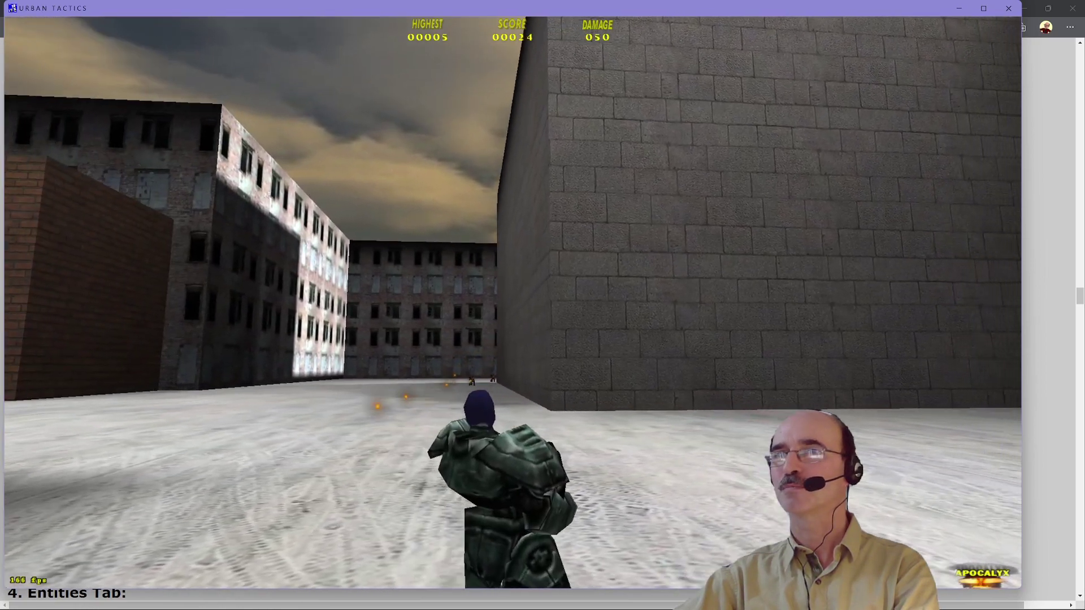
{"action": "key", "text": "Left"}
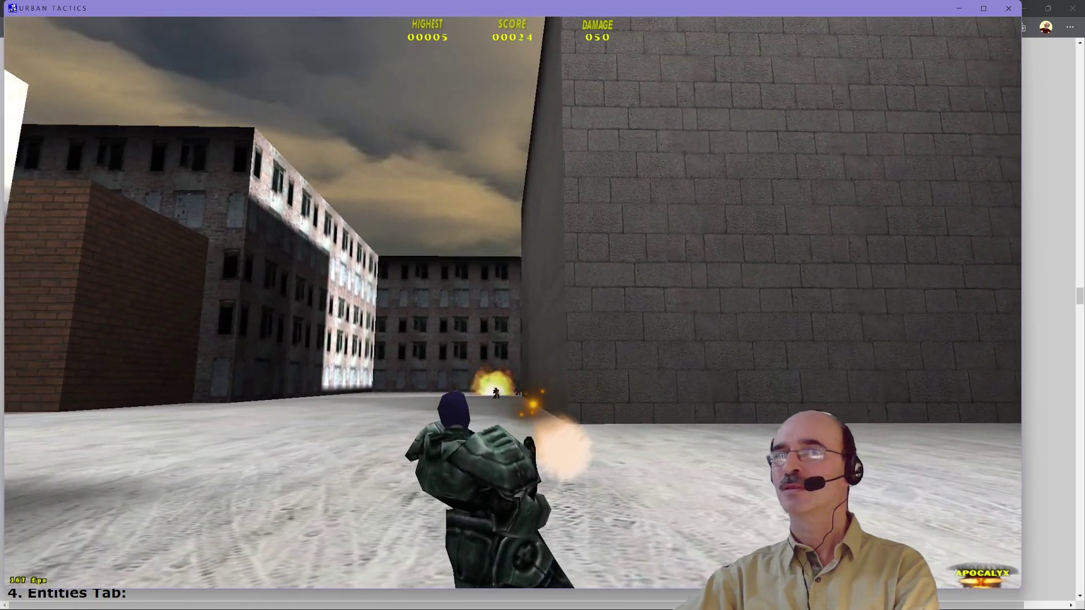
{"action": "key", "text": "Up"}
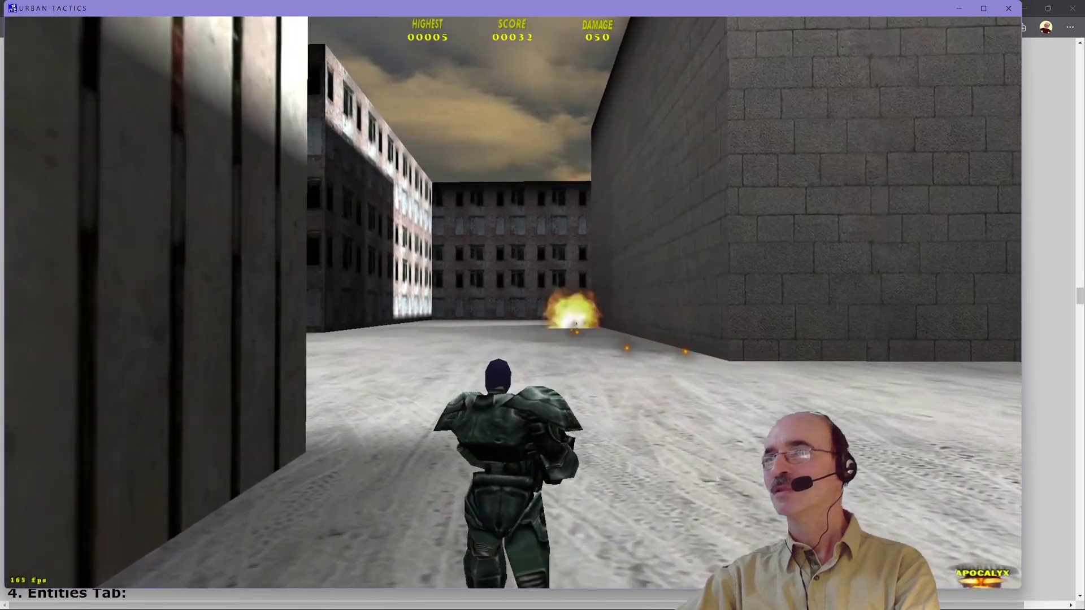
Step: Advance toward the end building shooting the remaining enemies until the score reaches 36
{"action": "key", "text": "Left"}
{"action": "key", "text": "Right"}
{"action": "key", "text": "Up"}
{"action": "key", "text": "Right"}
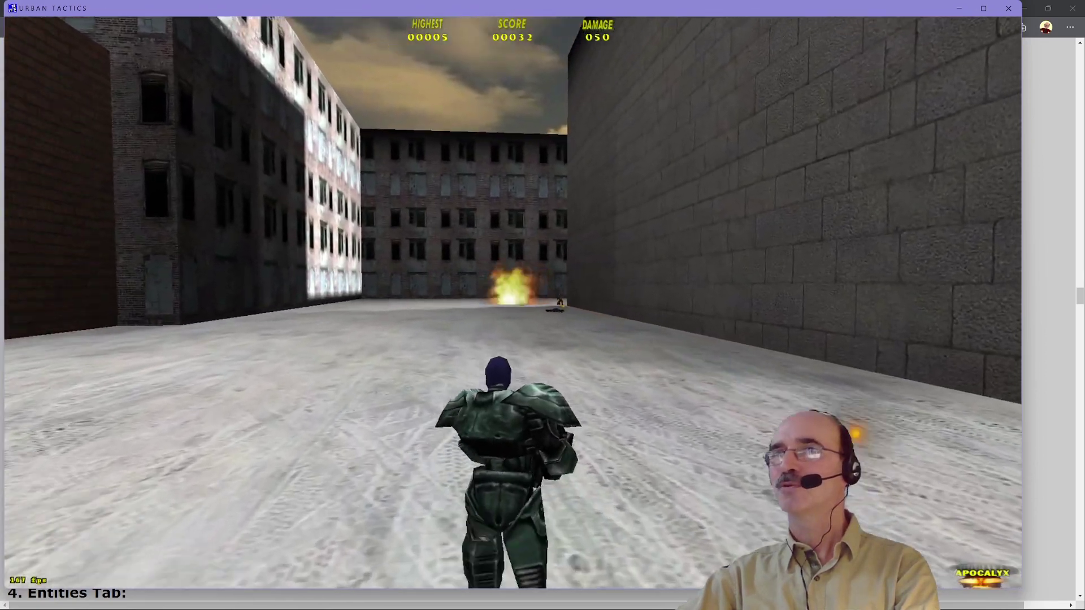
{"action": "key", "text": "Up"}
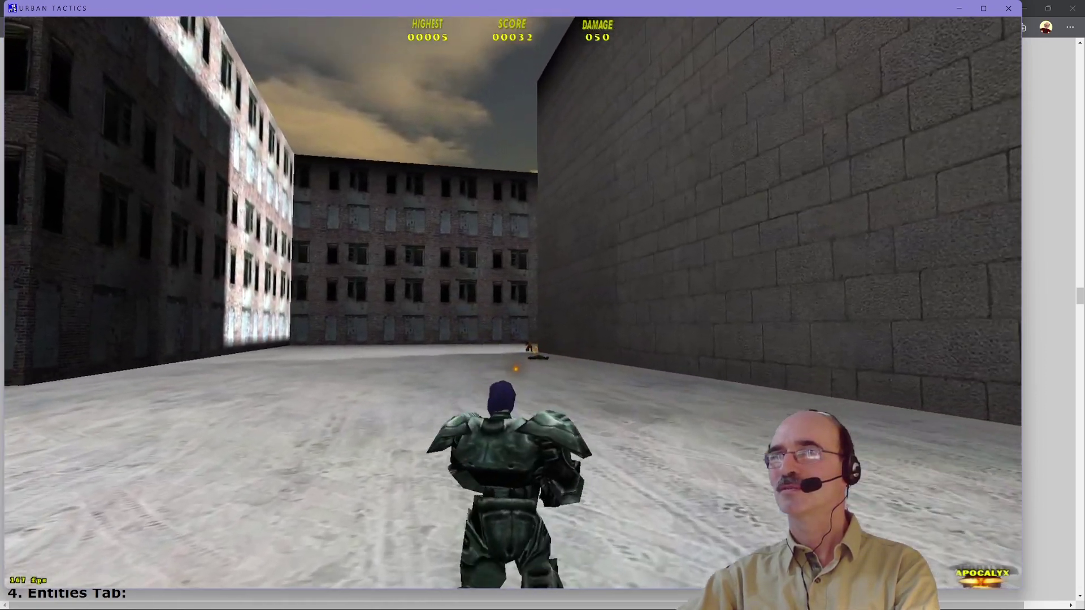
{"action": "key", "text": "Left"}
{"action": "key", "text": "Up"}
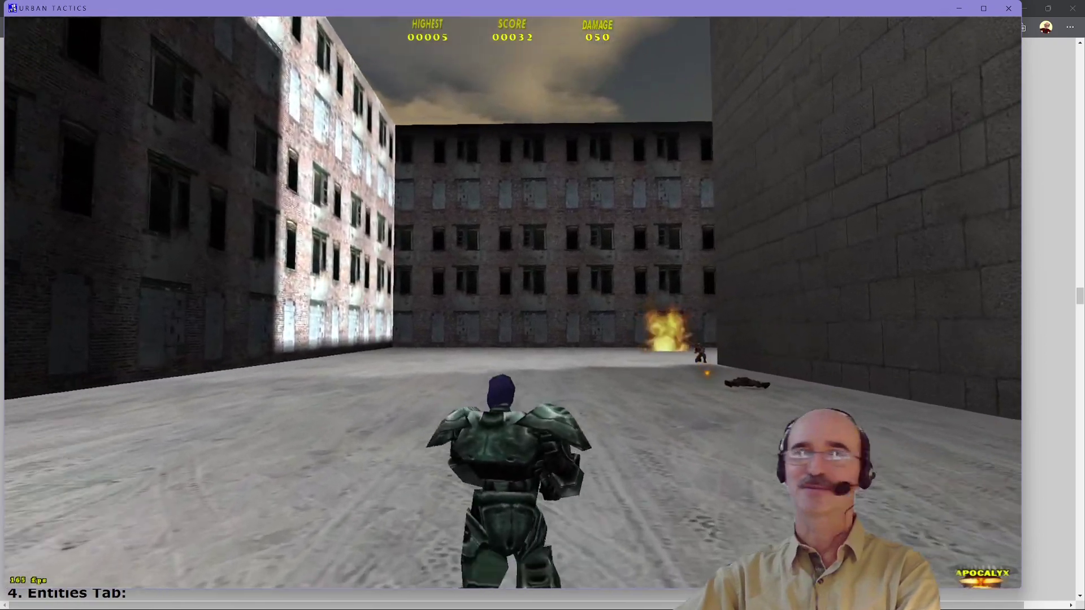
{"action": "key", "text": "Right"}
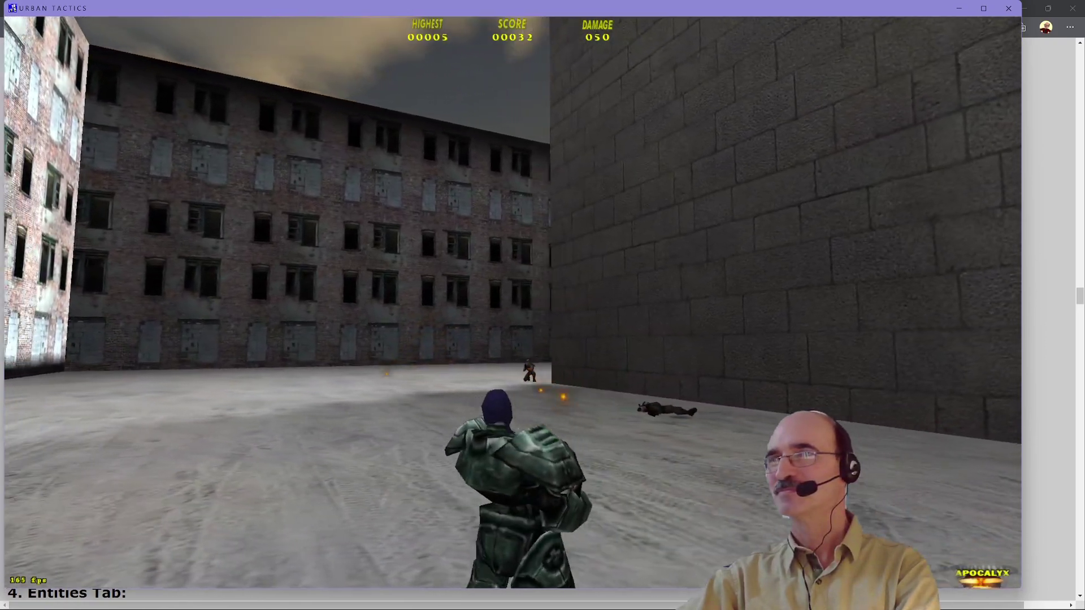
{"action": "key", "text": "Left"}
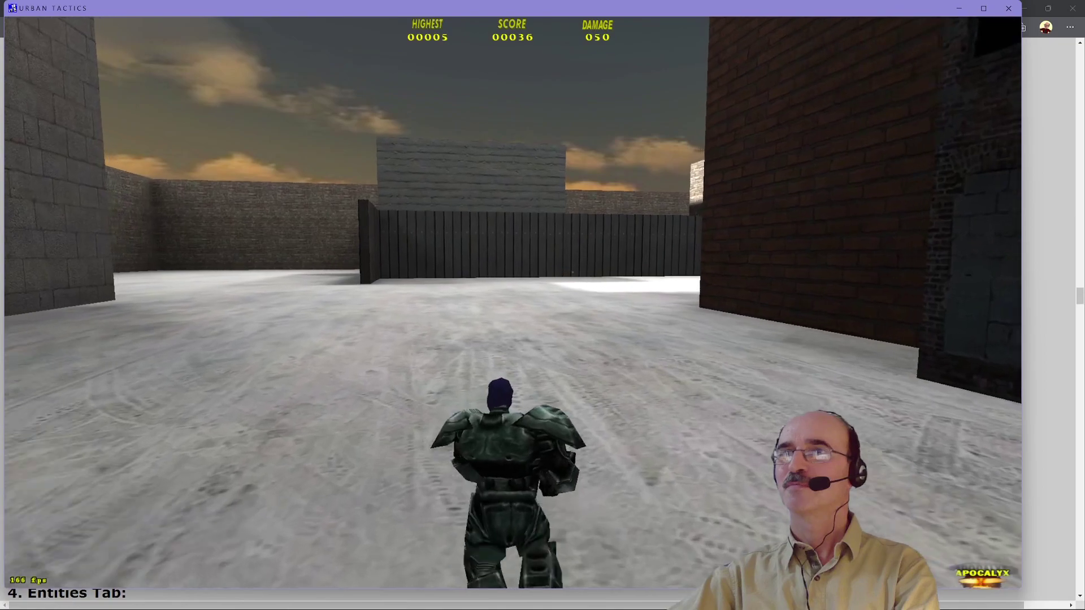
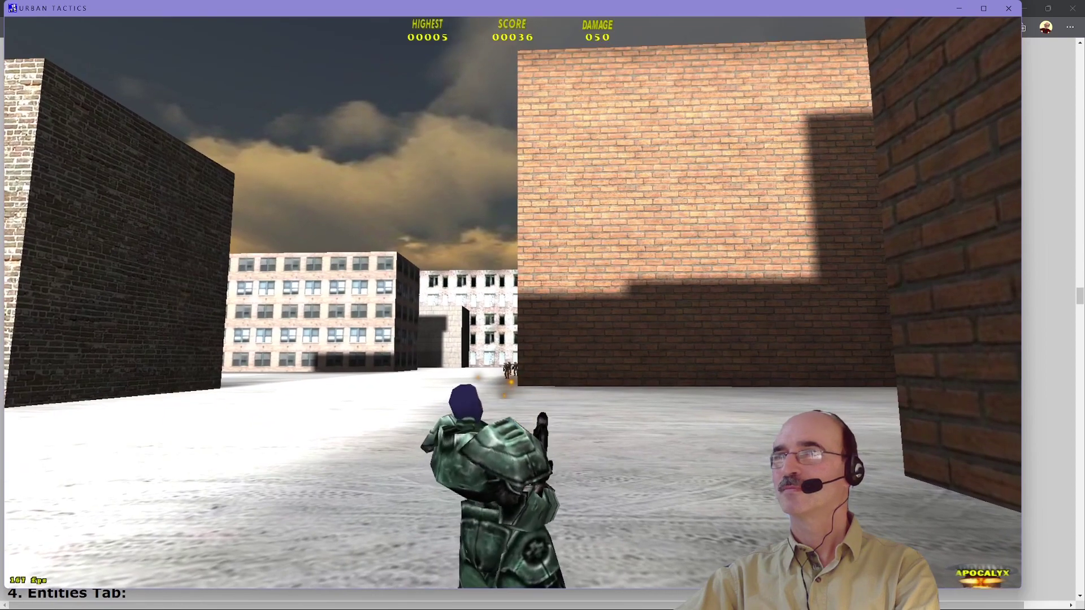
Step: Run past the brick wall, turning left and right to shoot soldiers, raising the score to 00041
{"action": "key", "text": "Up"}
{"action": "key", "text": "Left"}
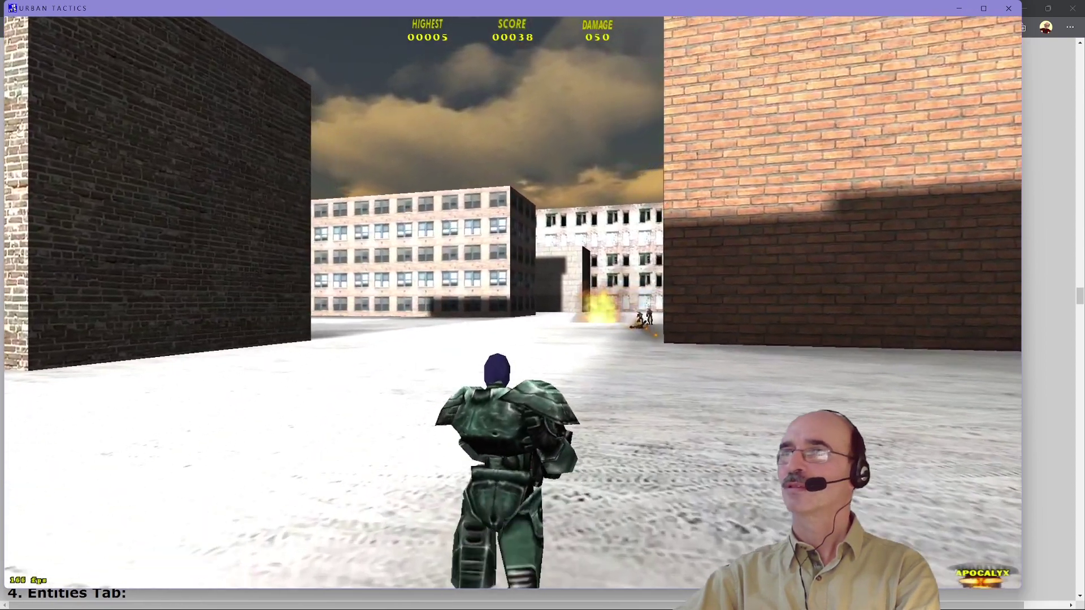
{"action": "key", "text": "Right"}
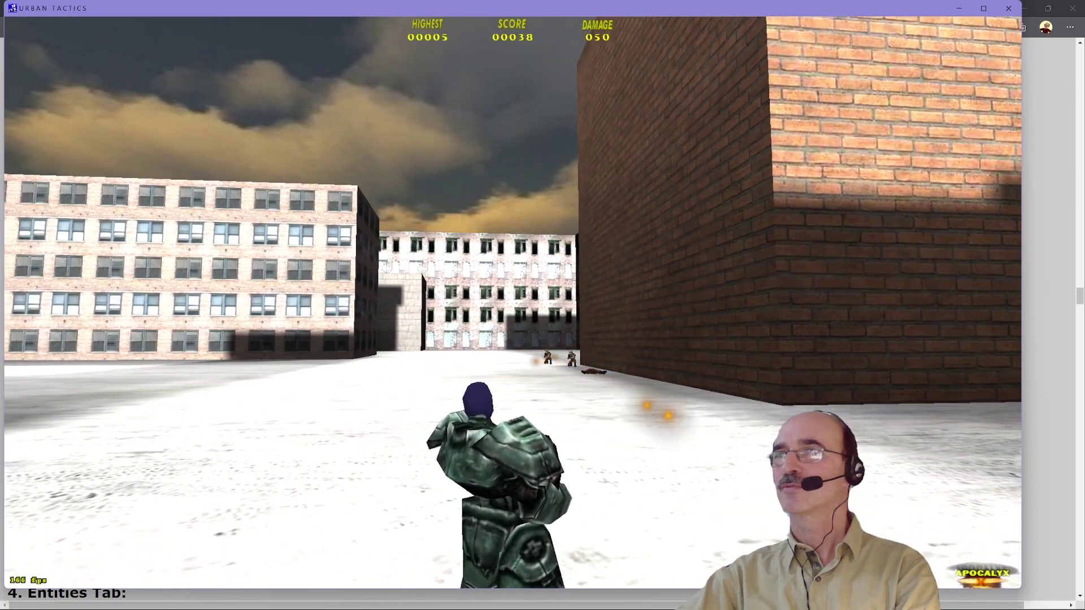
{"action": "key", "text": "Up"}
{"action": "key", "text": "Left"}
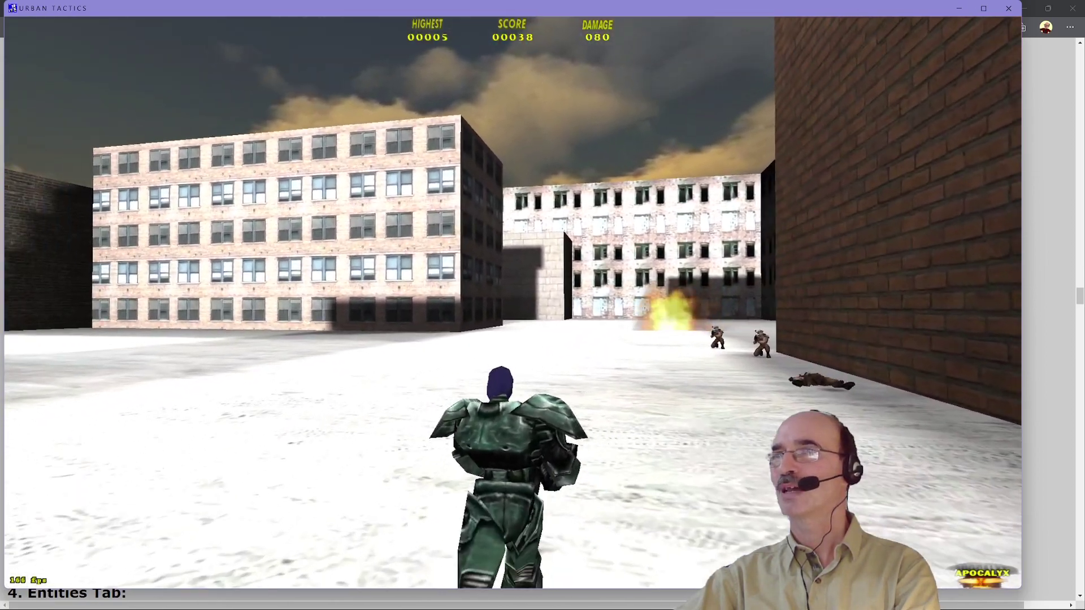
{"action": "key", "text": "Right"}
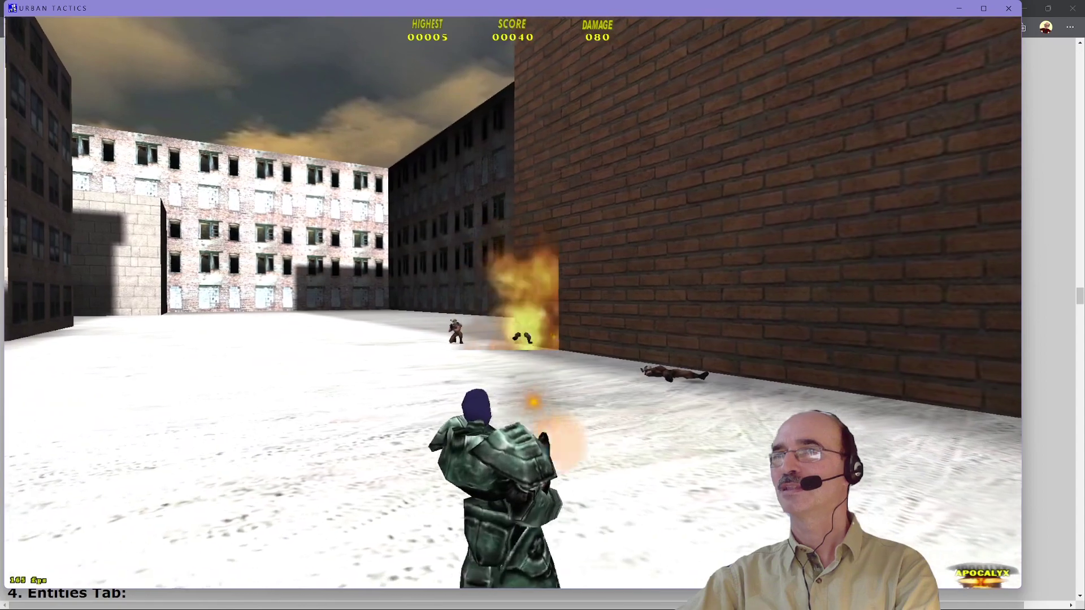
{"action": "key", "text": "Left"}
{"action": "key", "text": "Right"}
{"action": "key", "text": "Right"}
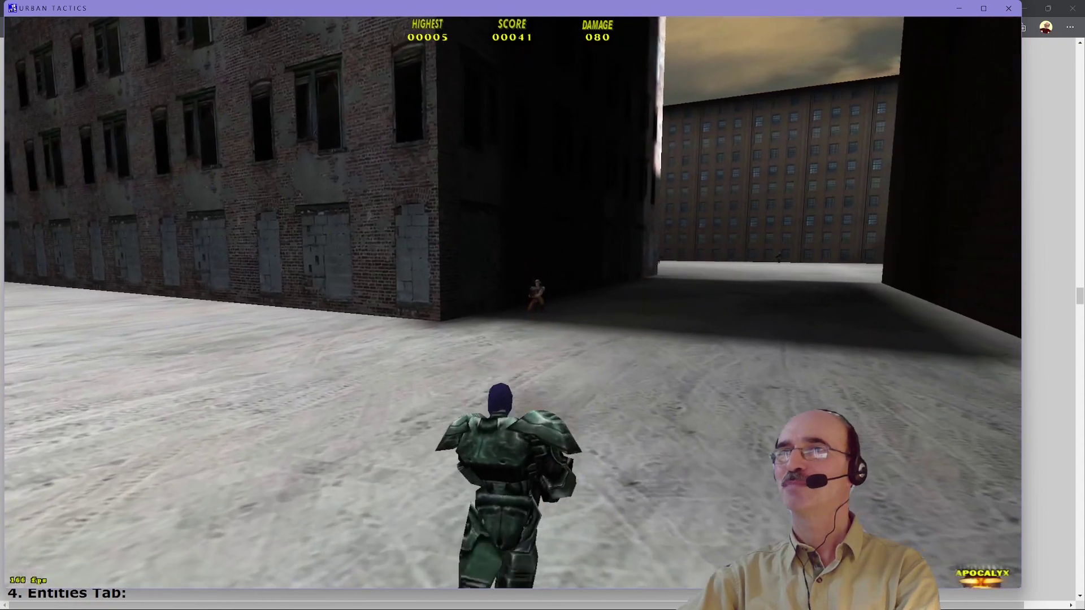
{"action": "key", "text": "Left"}
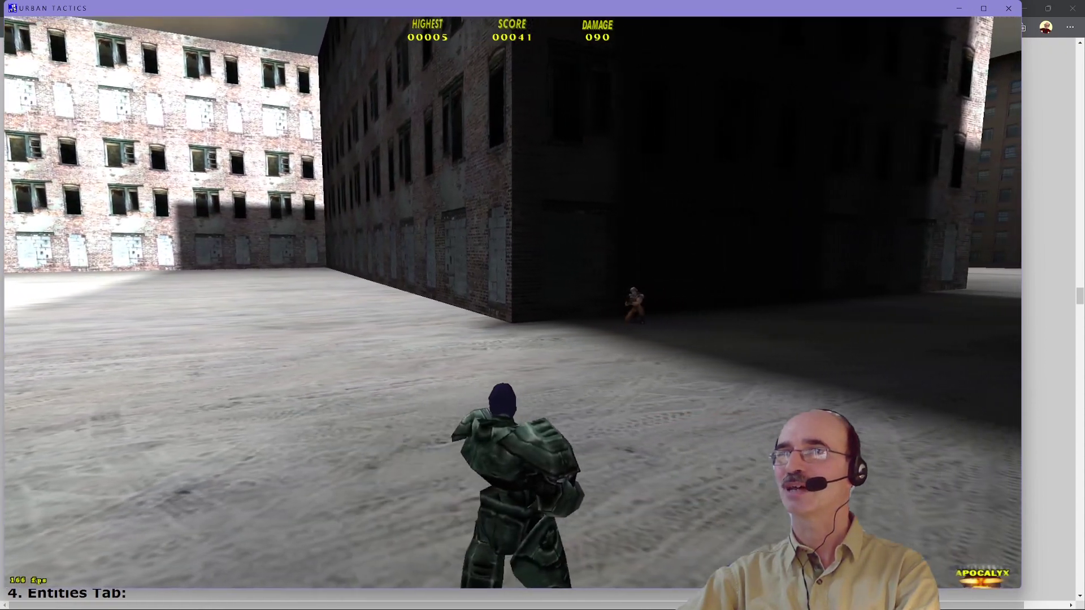
{"action": "key", "text": "Right"}
{"action": "key", "text": "Right"}
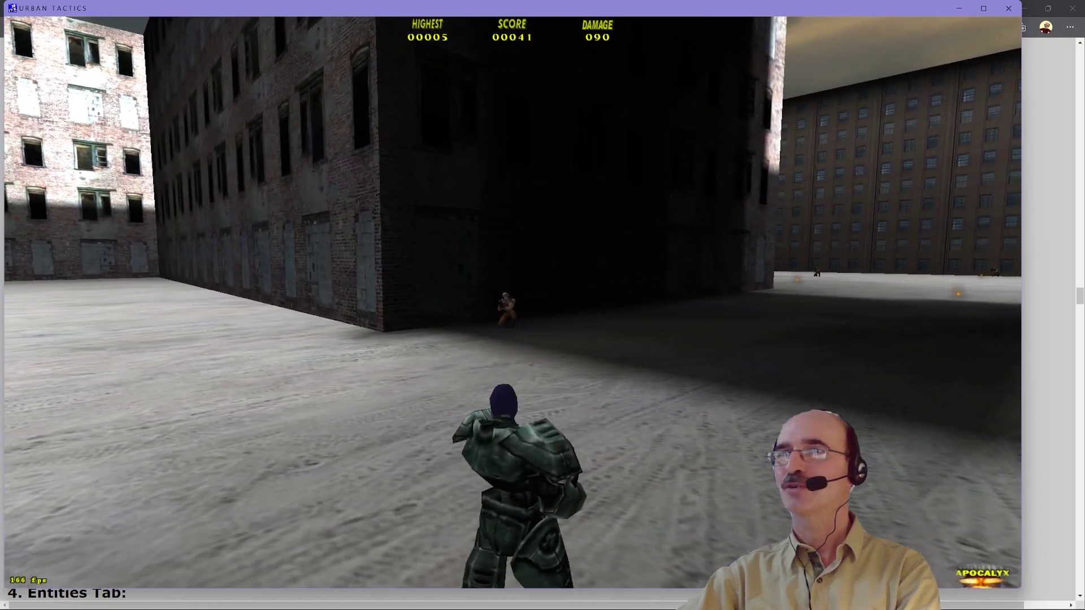